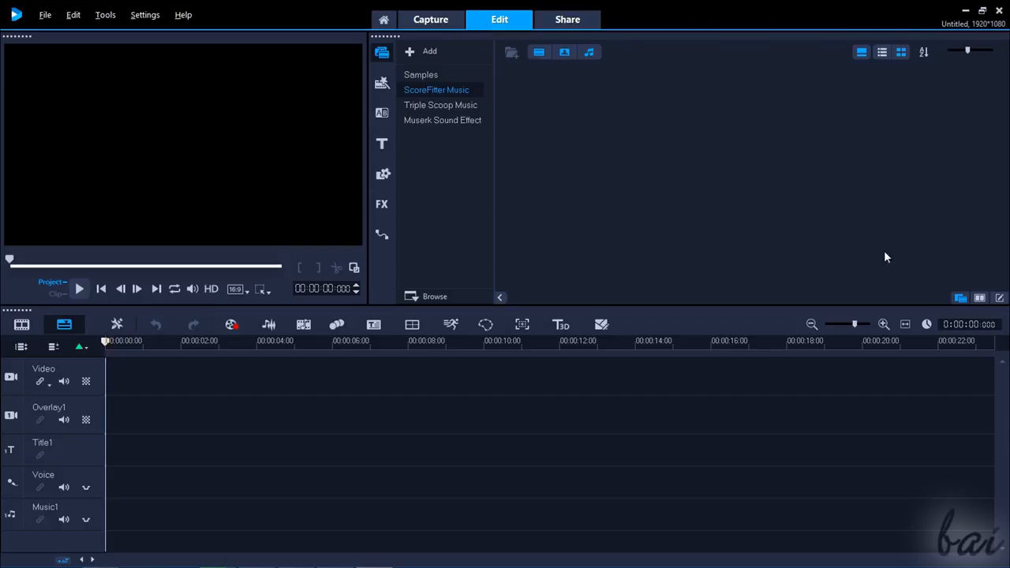
- Add the sample clip SP-V04.wmv to the start of the Video track and preview its first seconds
left_click(429, 75)
left_click_drag(673, 95, 369, 422)
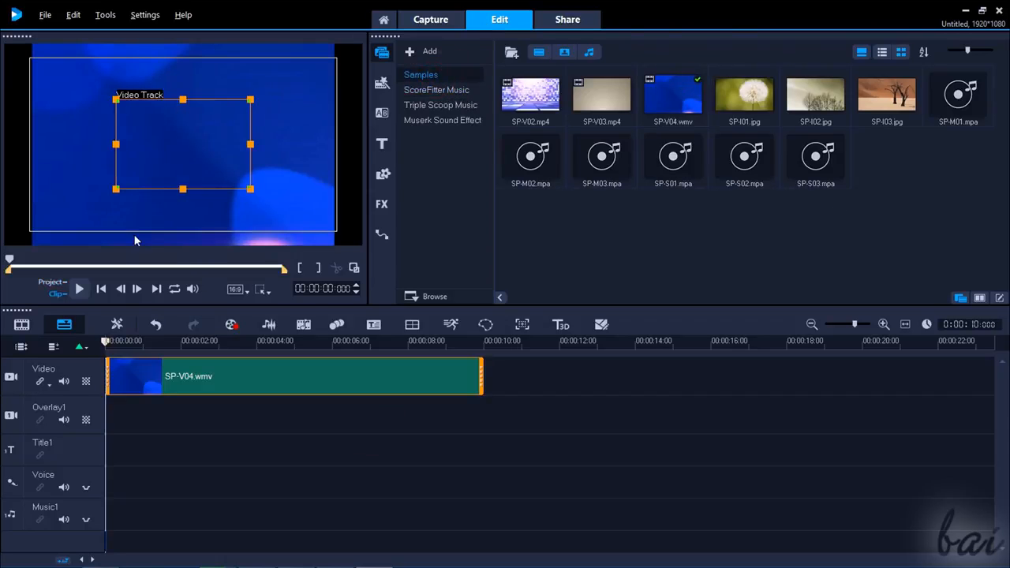
left_click(79, 289)
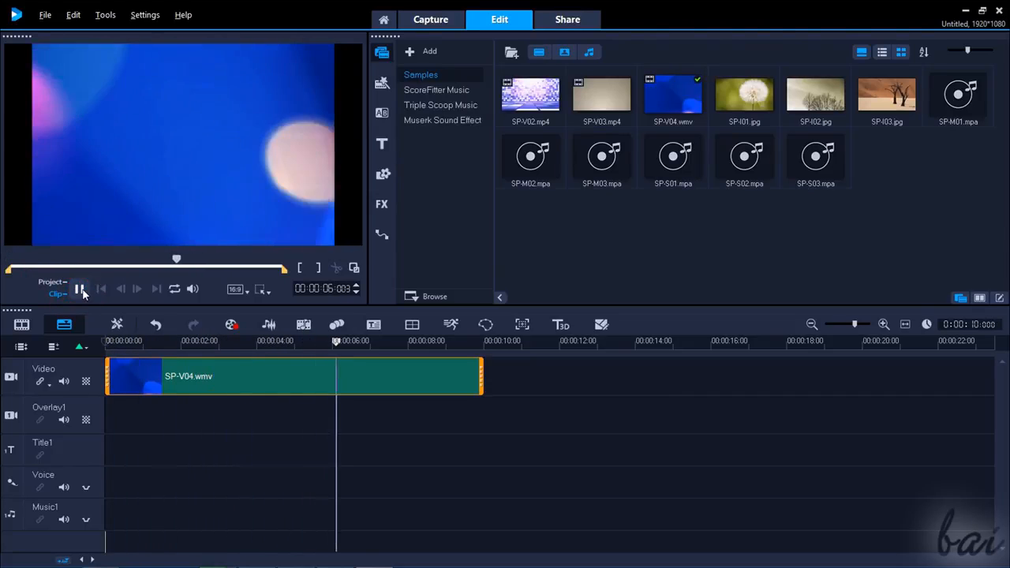
left_click(80, 289)
- Prepare an MPEG-4 export with the MPEG-4 AVC (1920 x 1080, 30p, 15Mbps) profile and name the output file MyProject
left_click(565, 21)
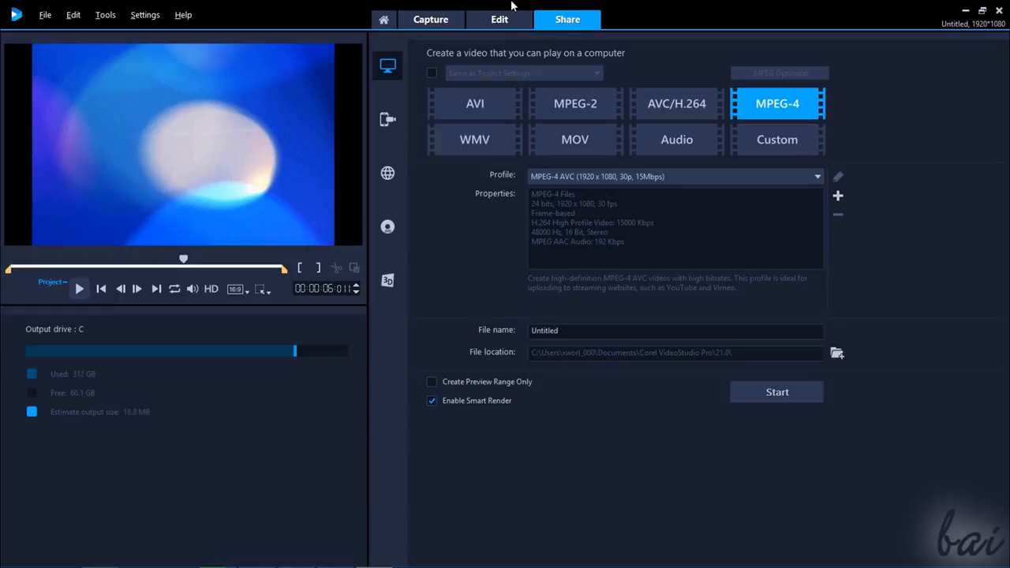
left_click(649, 178)
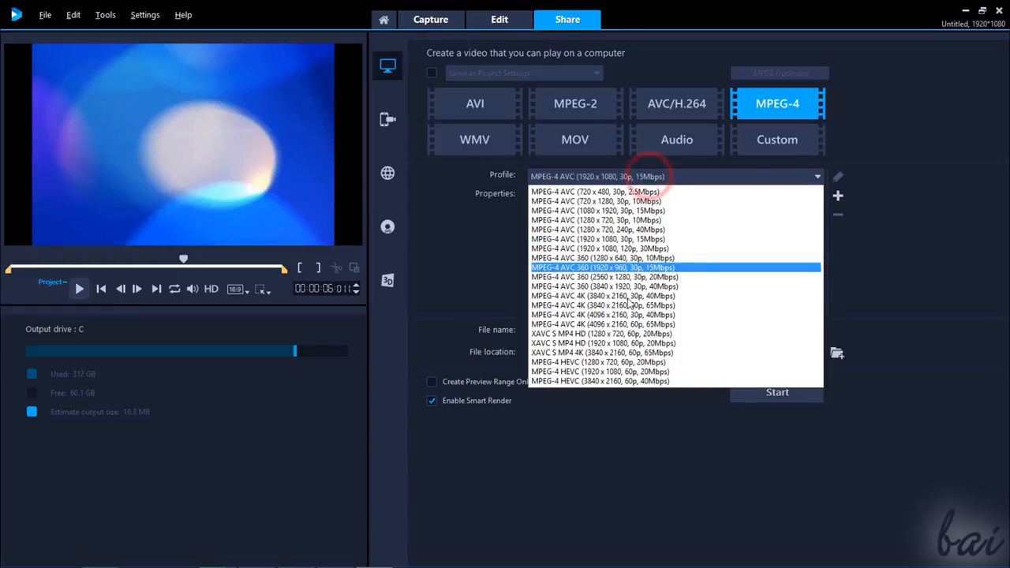
left_click(681, 179)
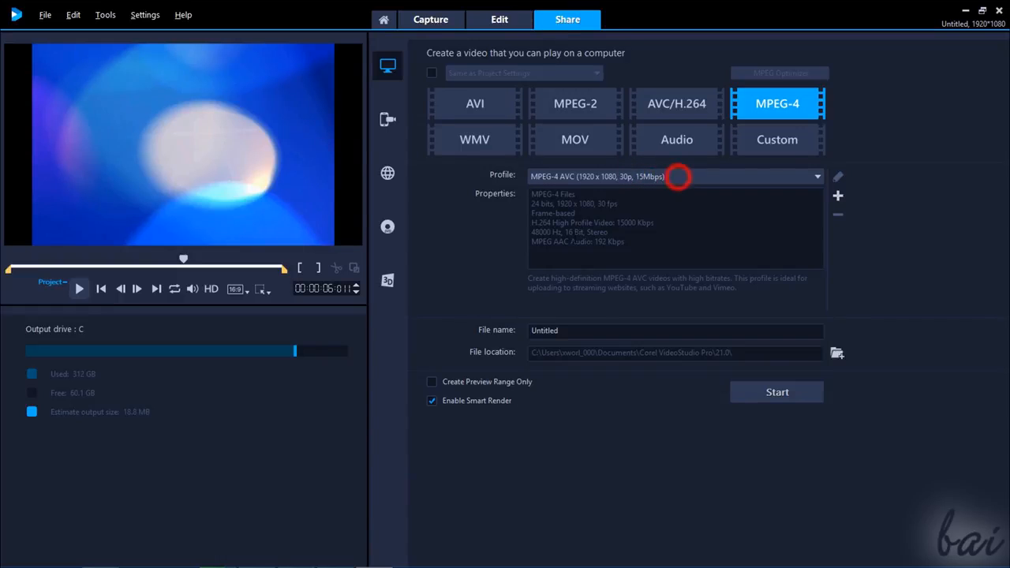
left_click(588, 332)
type("MyProject")
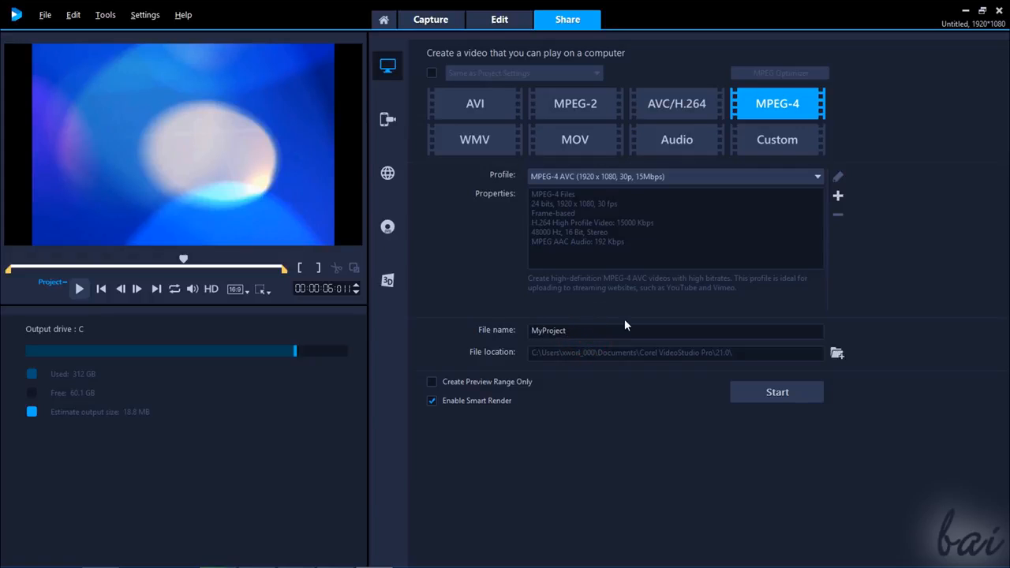
- Return to the editing workspace and look through the transition, title and graphic libraries
left_click(505, 23)
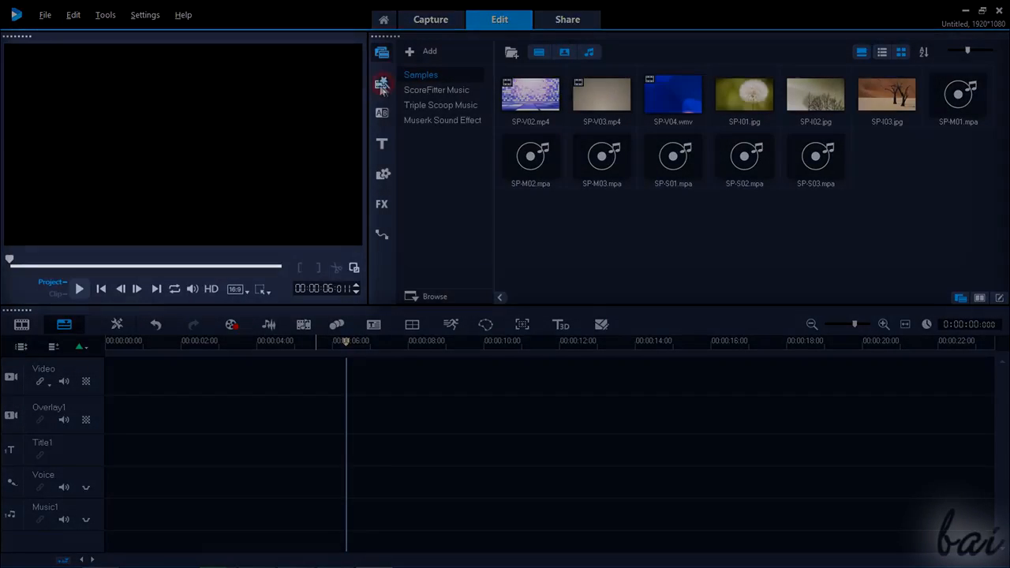
left_click(382, 114)
left_click(383, 143)
left_click(382, 174)
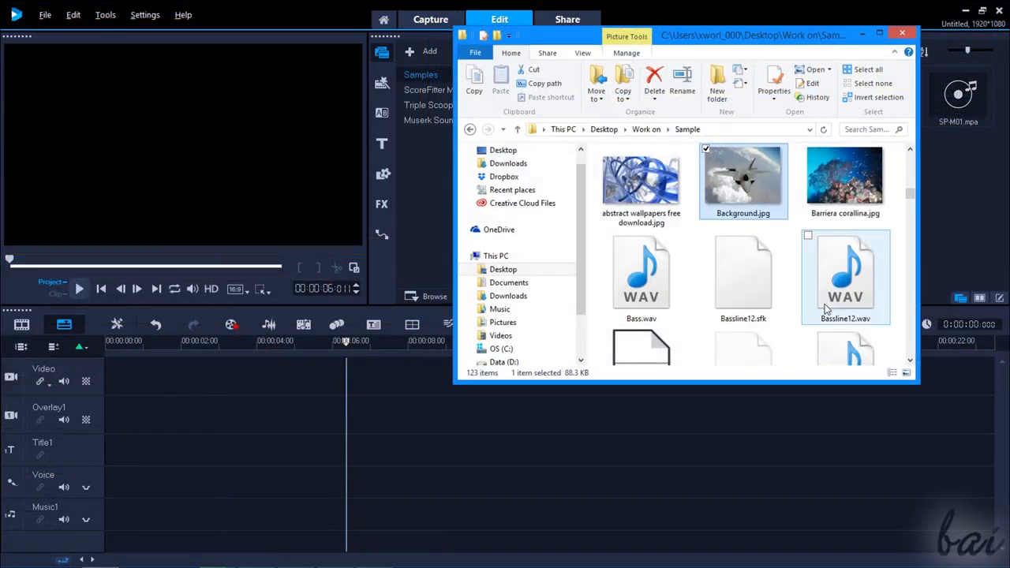
- Place Bassline12.wav on the Voice track at about 2 seconds, and SP-V02.mp4 followed by SP-I02.jpg on the Video track
left_click_drag(826, 308, 186, 482)
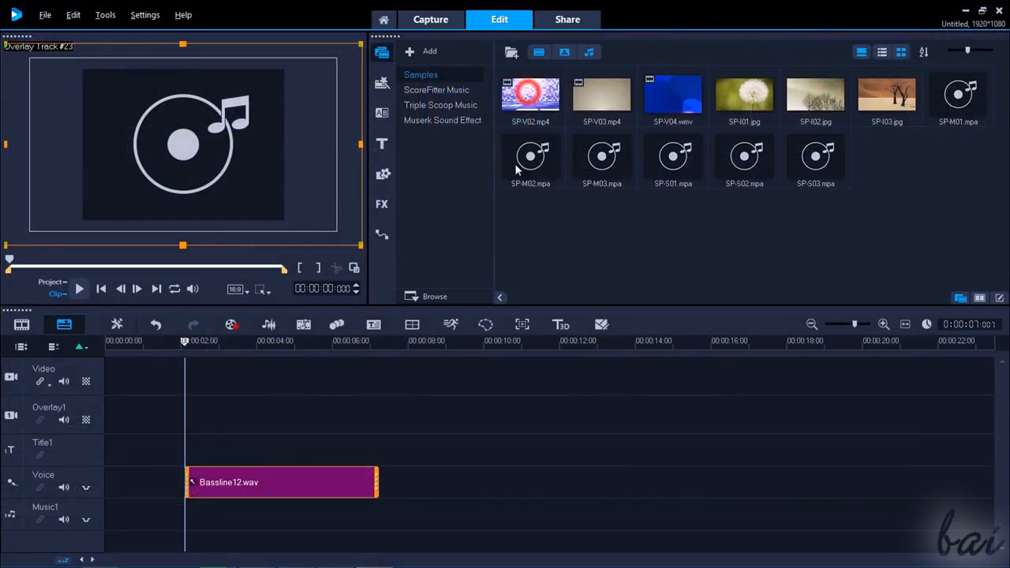
left_click(263, 109)
left_click_drag(191, 327, 140, 385)
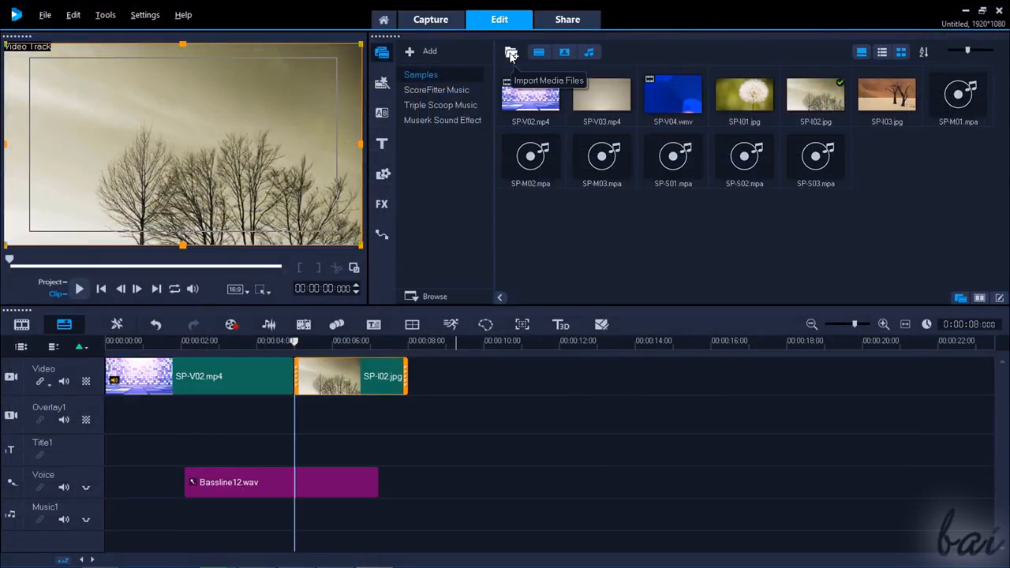
- Import the palm tree photo IMG_20170902_102223_1.jpg from MyPictures and place it on the Overlay1 track at about 5.8 seconds
left_click(511, 54)
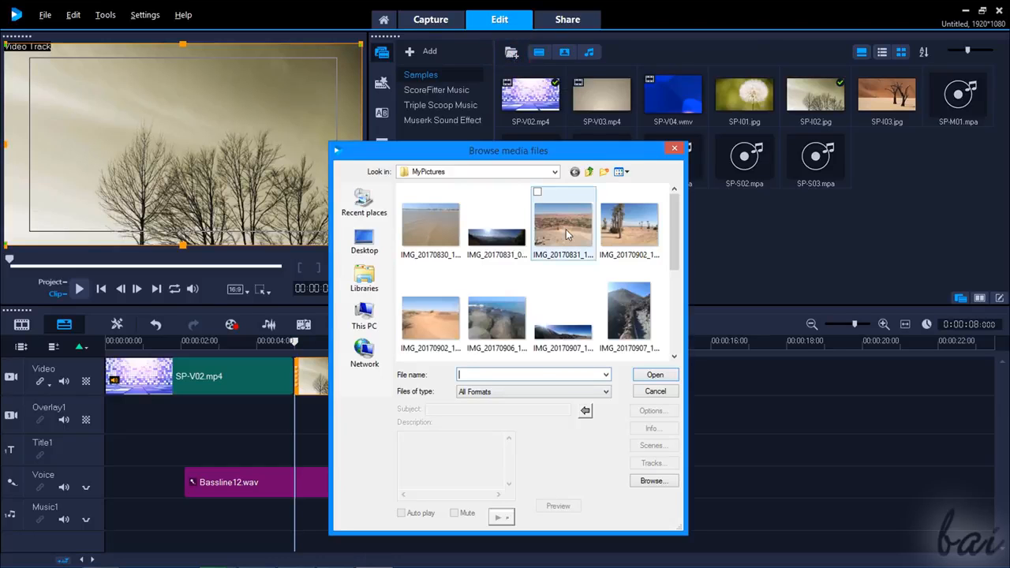
left_click(633, 230)
left_click(654, 376)
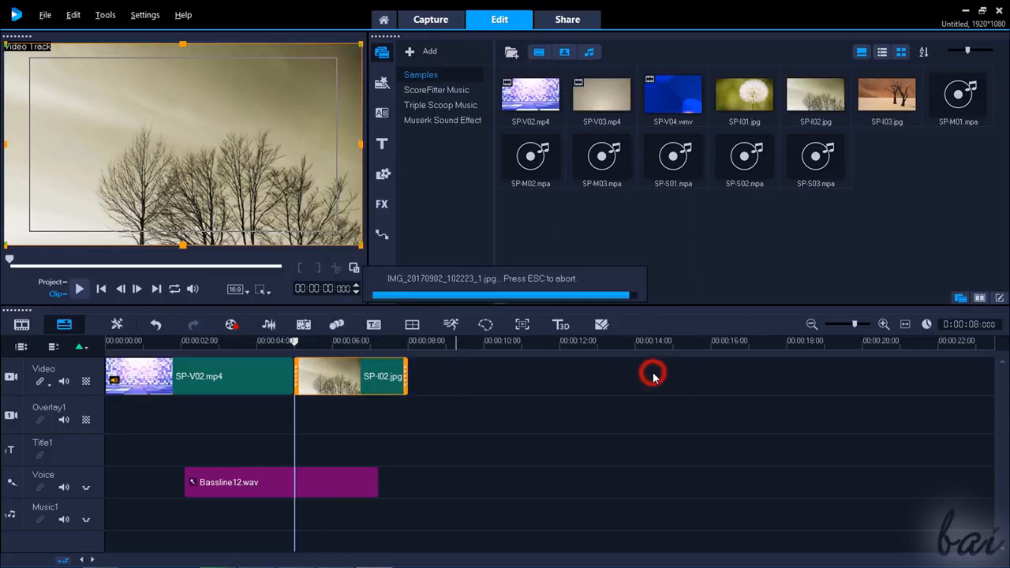
left_click_drag(888, 157, 344, 411)
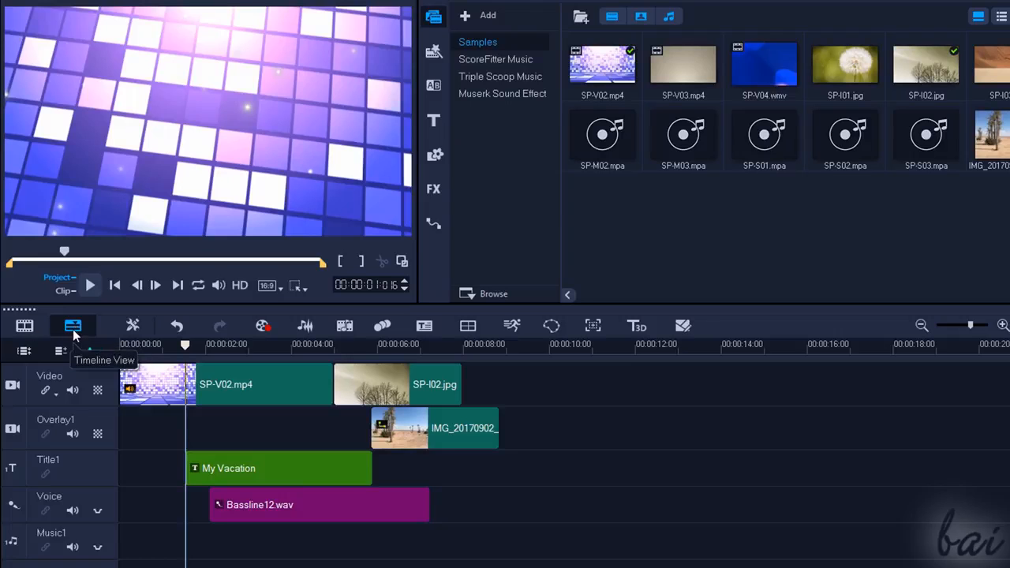
- Show the project as a storyboard and select its two video-track clips in turn
left_click(18, 330)
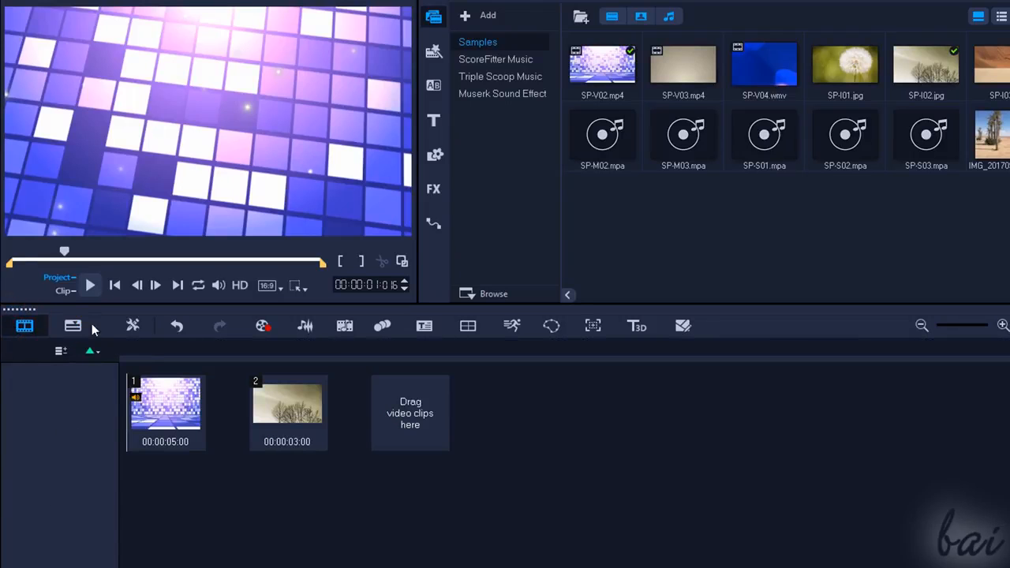
left_click(162, 395)
left_click(291, 406)
left_click(168, 406)
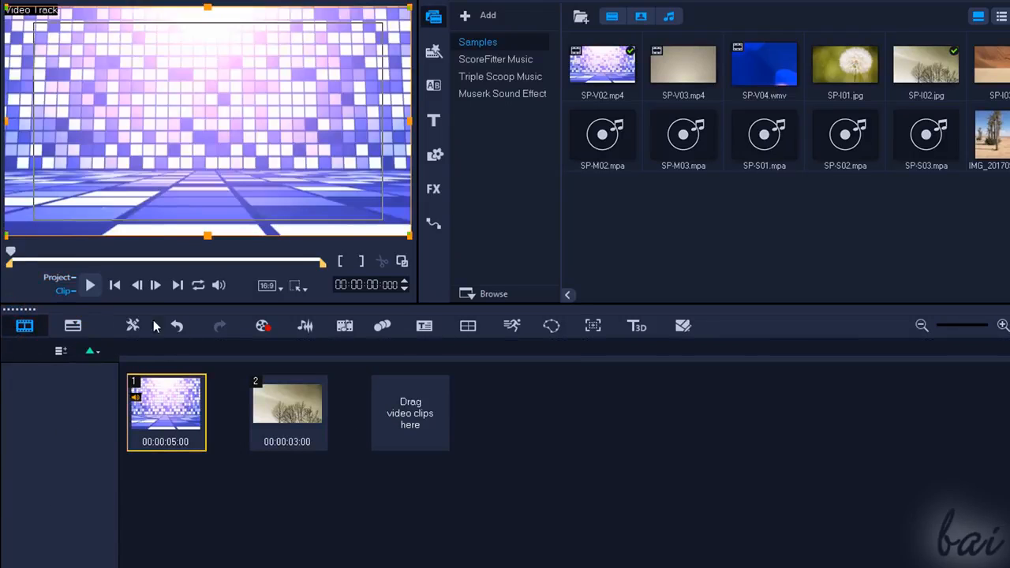
- Return to the timeline view and inspect the clips on the Video, Overlay1, Title1 and Voice tracks
left_click(72, 328)
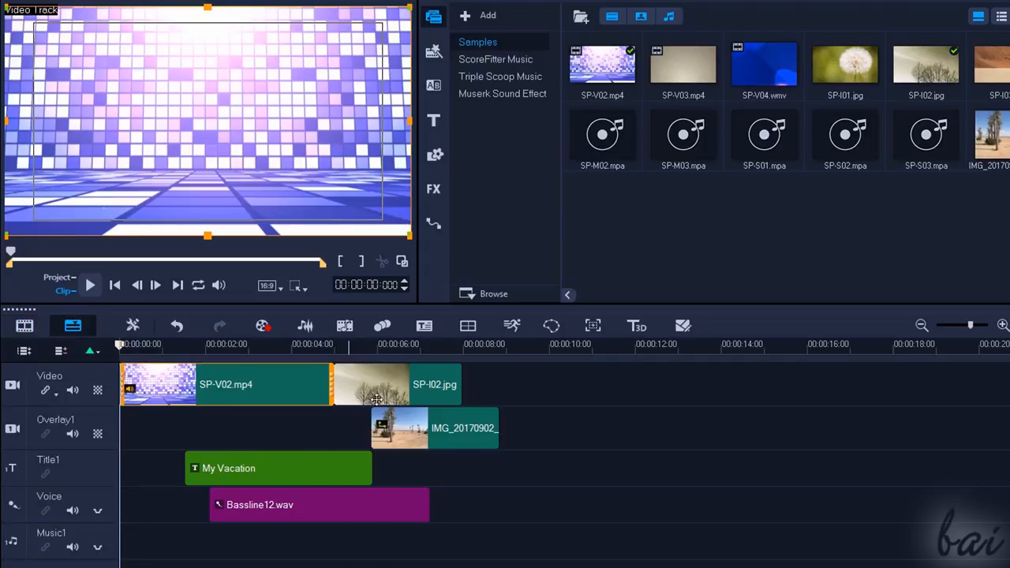
left_click(379, 399)
left_click(414, 434)
left_click(293, 468)
left_click(303, 502)
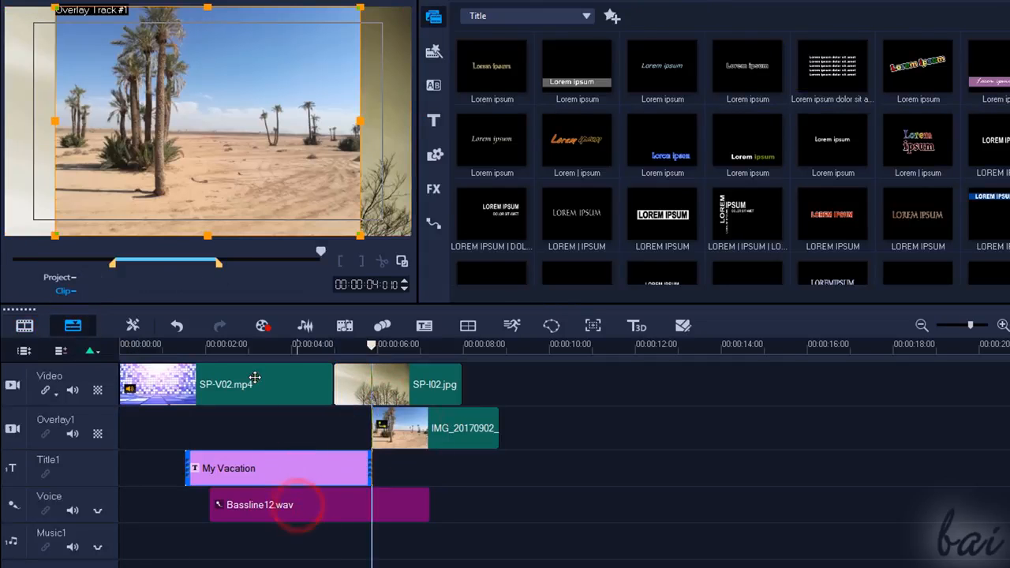
left_click(255, 378)
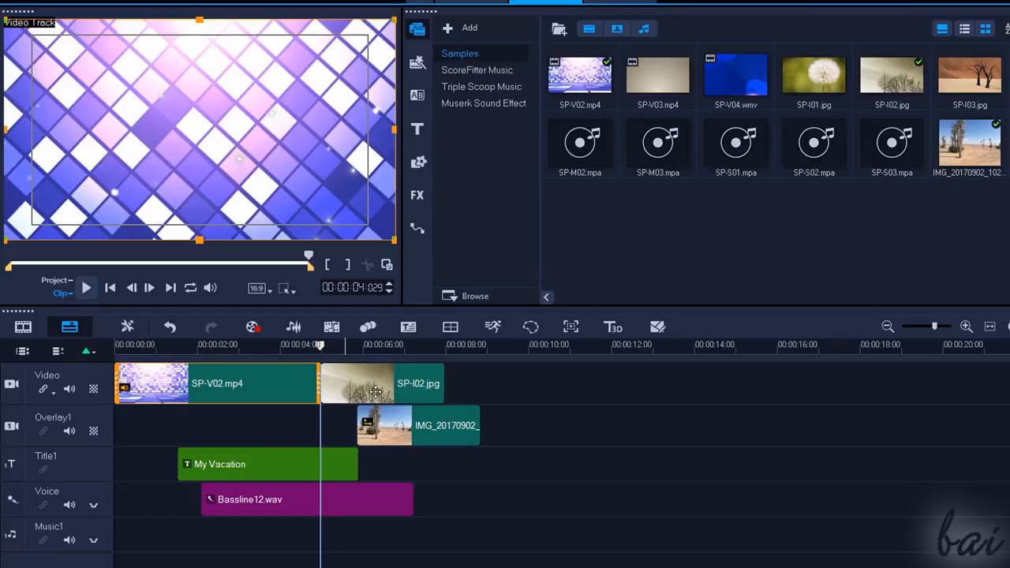
- Examine the arrangement of the clips at several timeline zoom levels, from close-up to the full overview
scroll(318, 349, "up", 1)
scroll(492, 419, "right", 2)
scroll(467, 417, "left", 1)
scroll(463, 416, "right", 6)
scroll(464, 416, "left", 6)
scroll(464, 415, "right", 4)
scroll(464, 416, "left", 4)
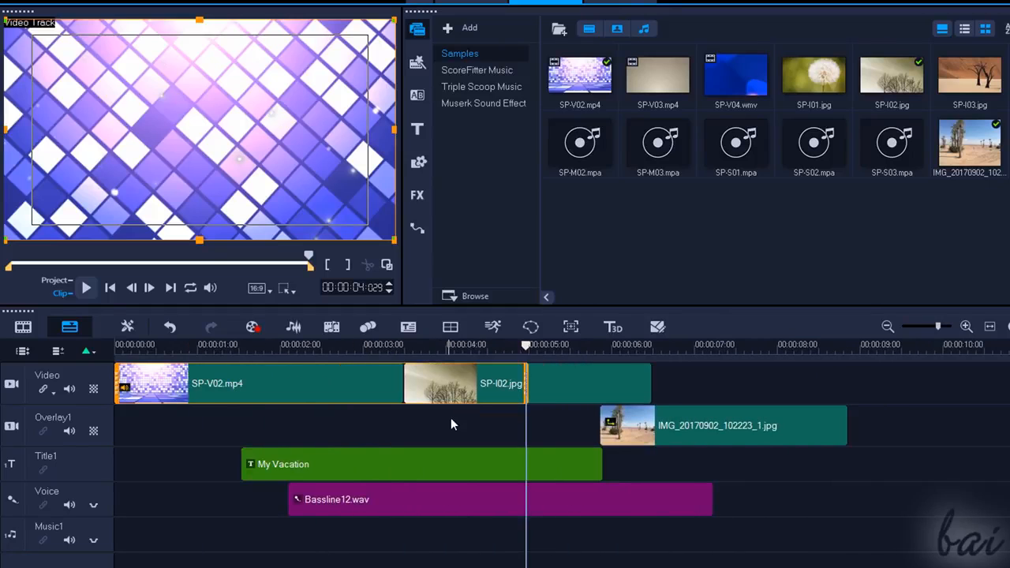
scroll(450, 418, "down", 4)
scroll(338, 427, "up", 4)
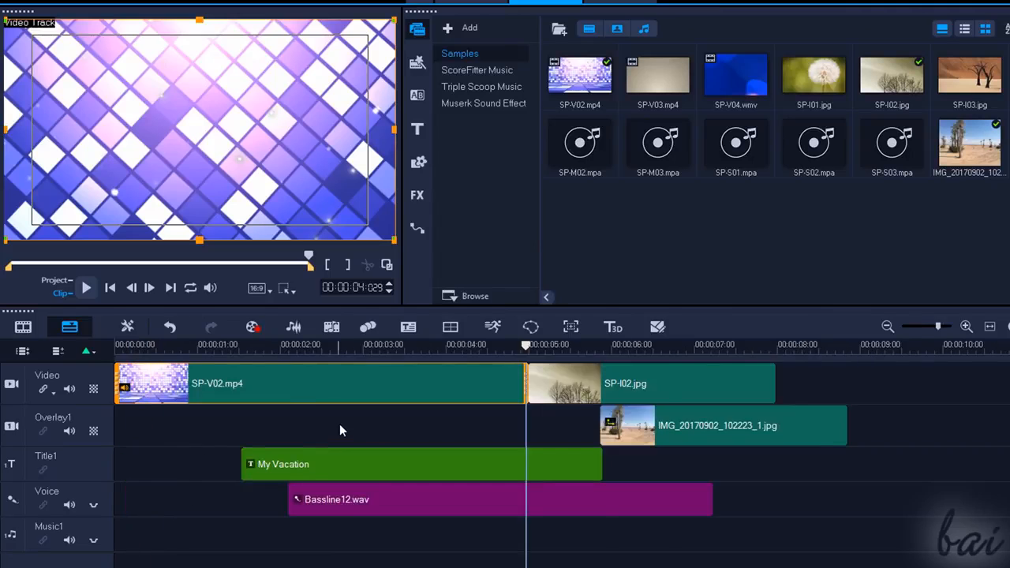
scroll(340, 426, "up", 2)
scroll(340, 426, "down", 6)
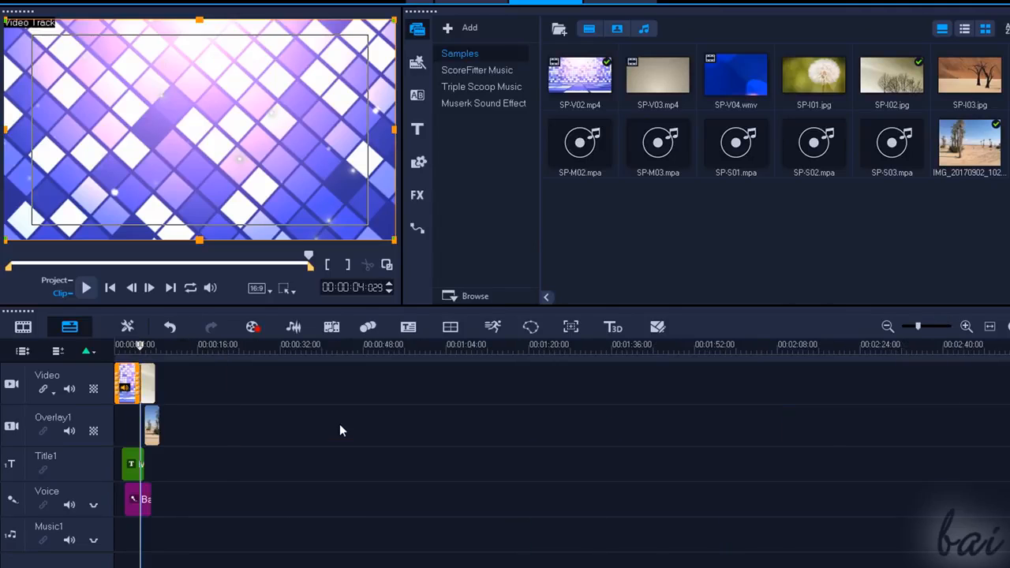
scroll(340, 426, "up", 6)
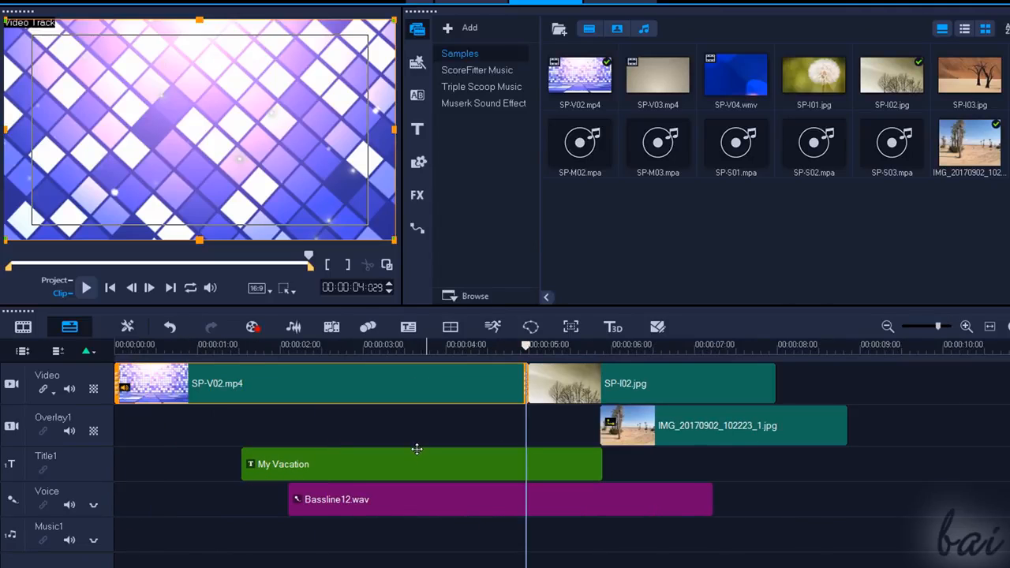
scroll(417, 449, "down", 2)
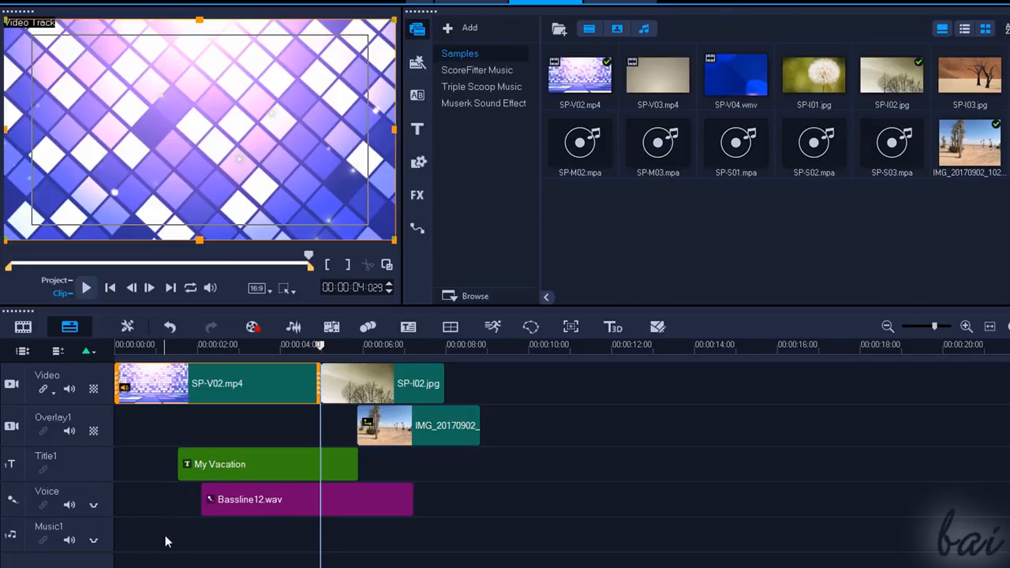
- Select both Video track clips, the Overlay1 image and the My Vacation title in turn to view each one
left_click(387, 384)
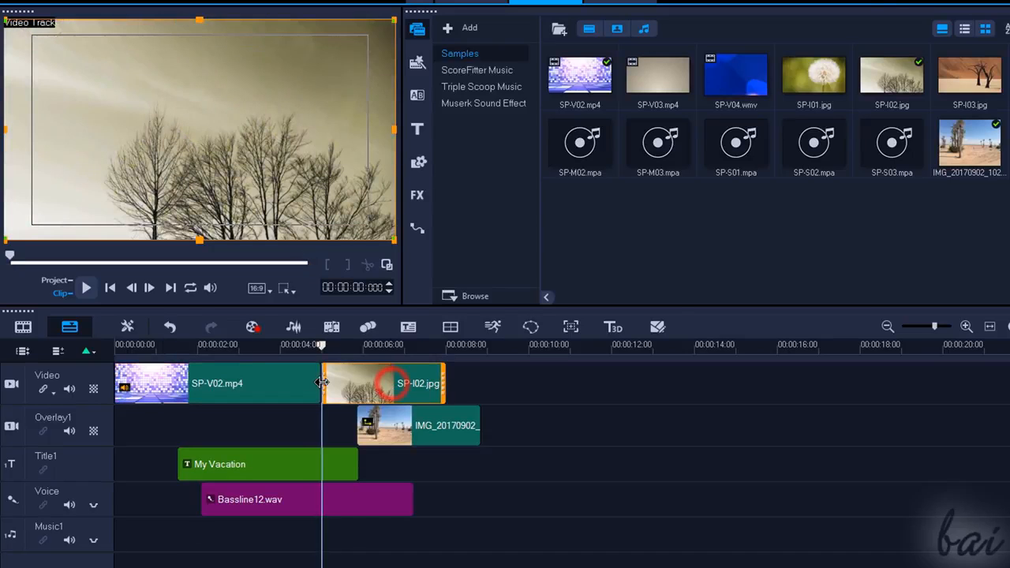
left_click(284, 385)
left_click(385, 387)
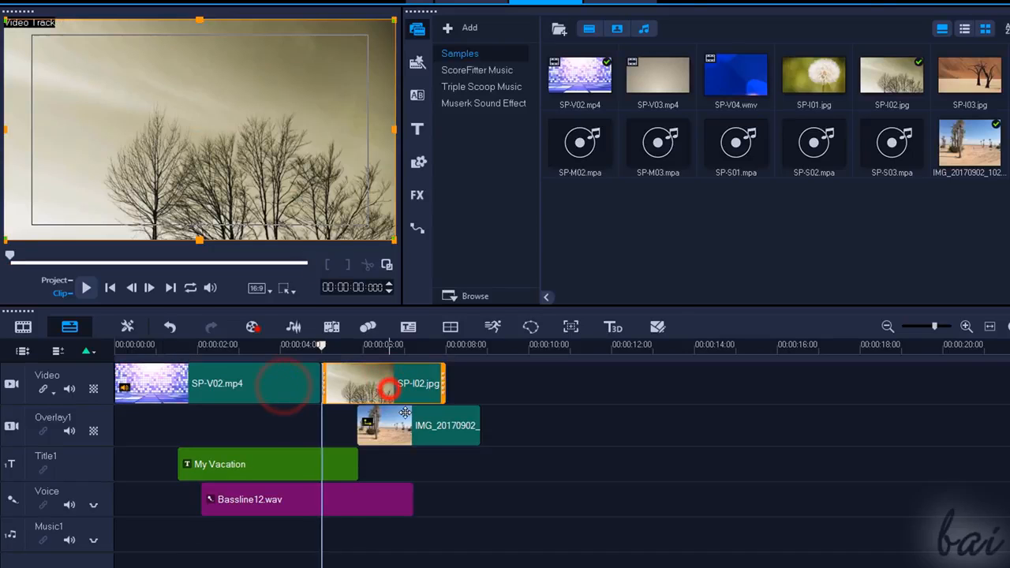
left_click(428, 439)
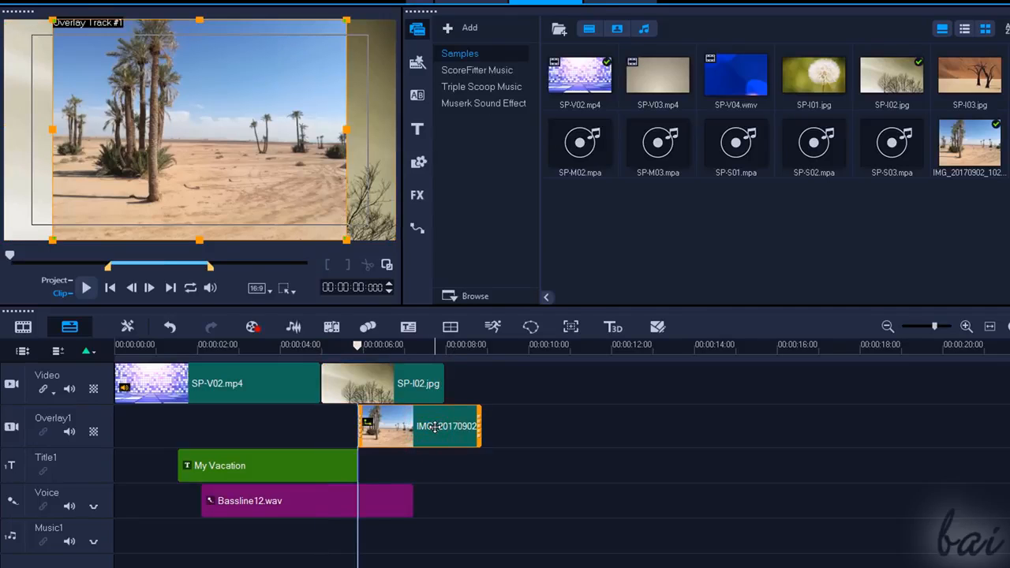
left_click(305, 464)
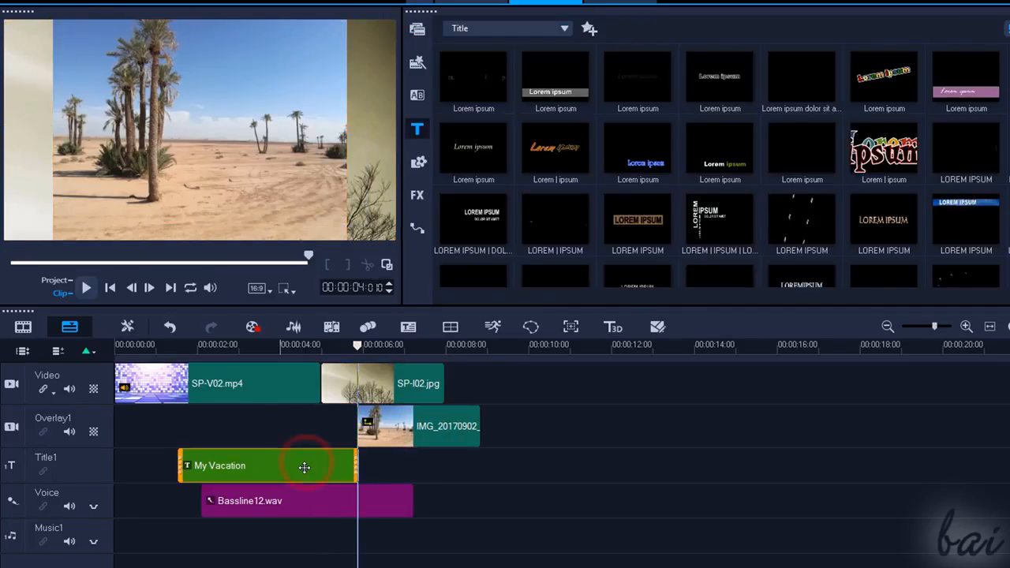
- Move Bassline12.wav from the Voice track to the Music1 track, starting at about 3.2 seconds
left_click(304, 498)
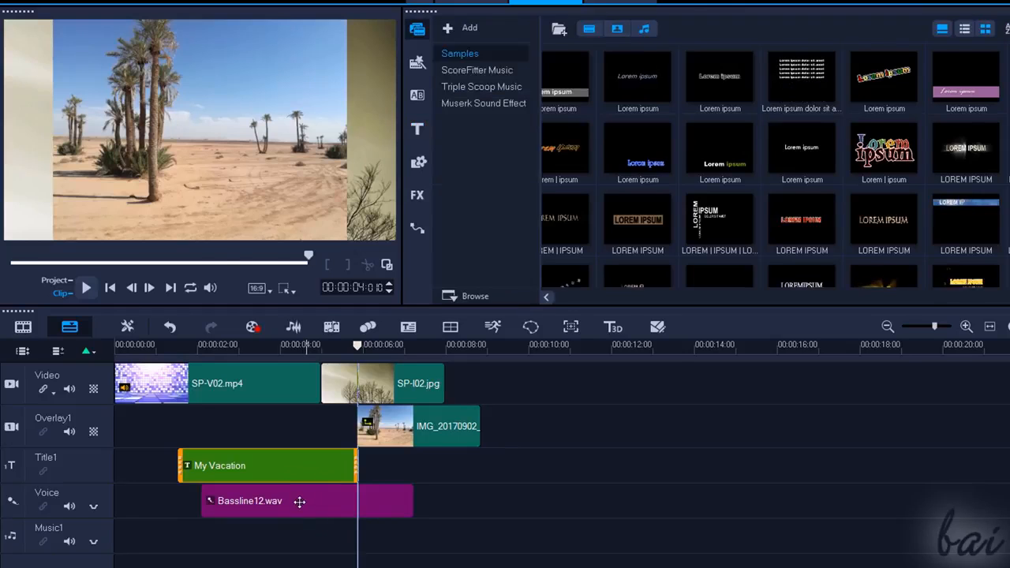
left_click_drag(322, 505, 370, 540)
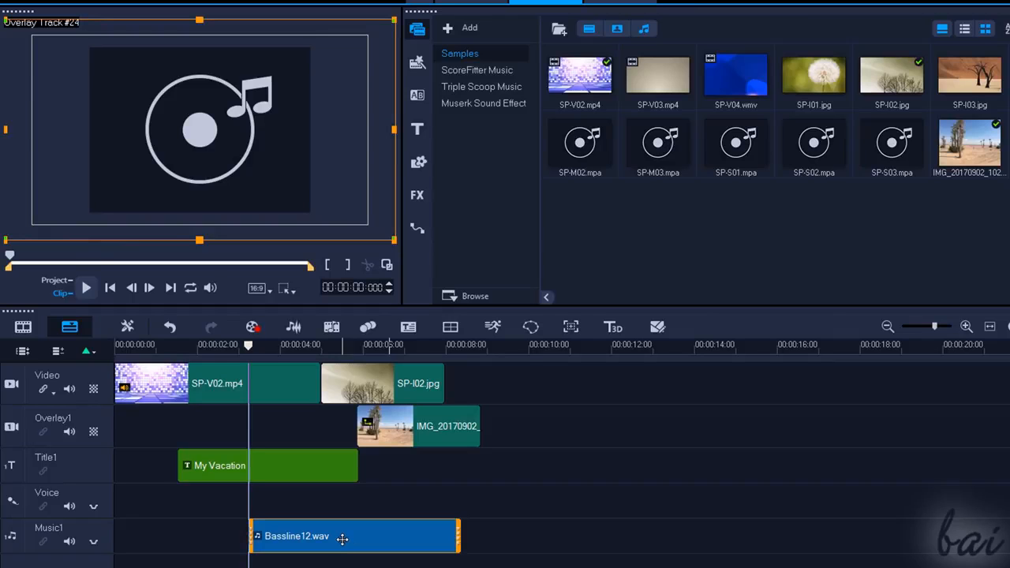
- Select the overlay image, and preview the whole project at several timeline positions, ending at 00:00:06:24
left_click(380, 428)
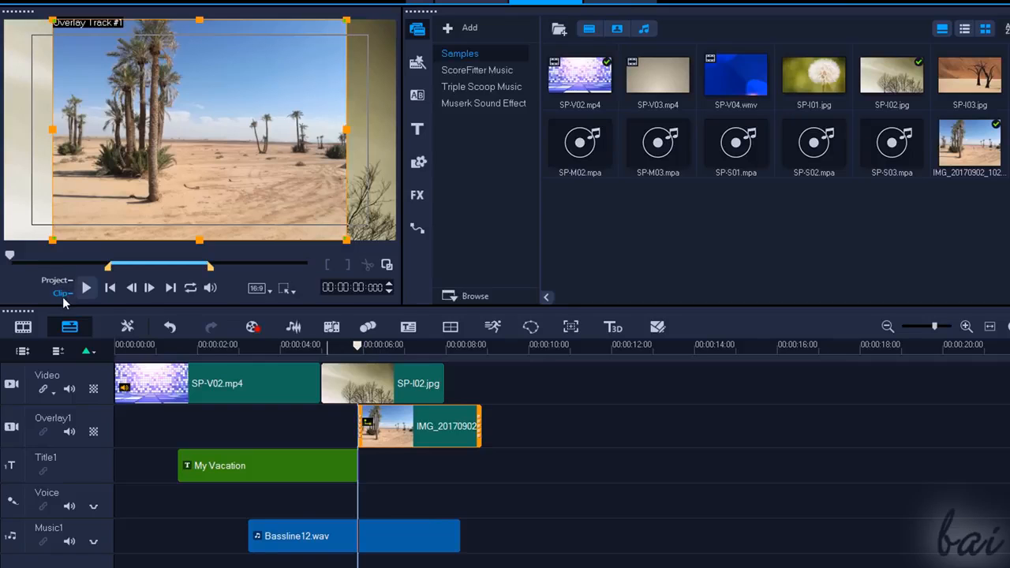
left_click(172, 347)
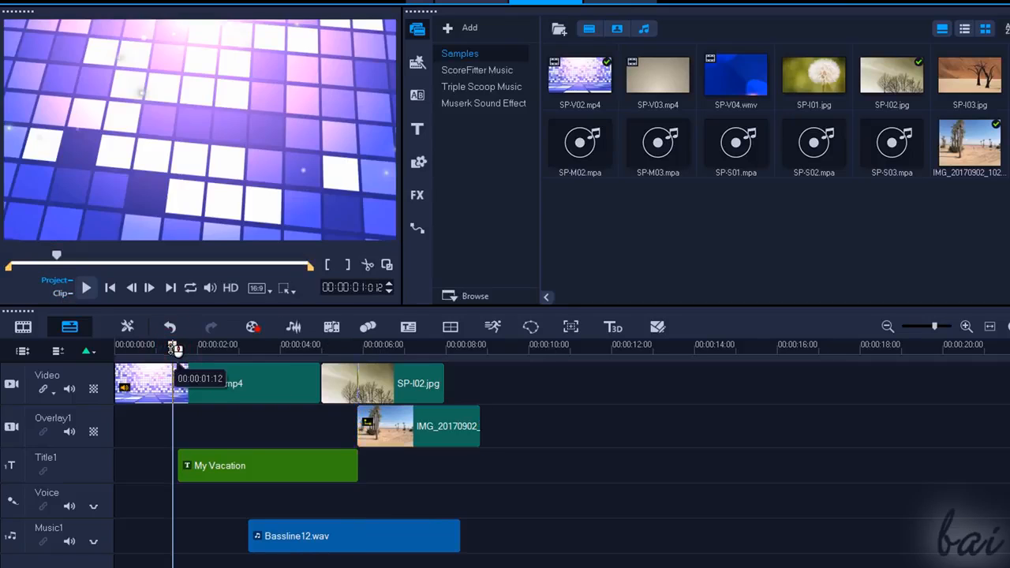
left_click(144, 345)
left_click(175, 345)
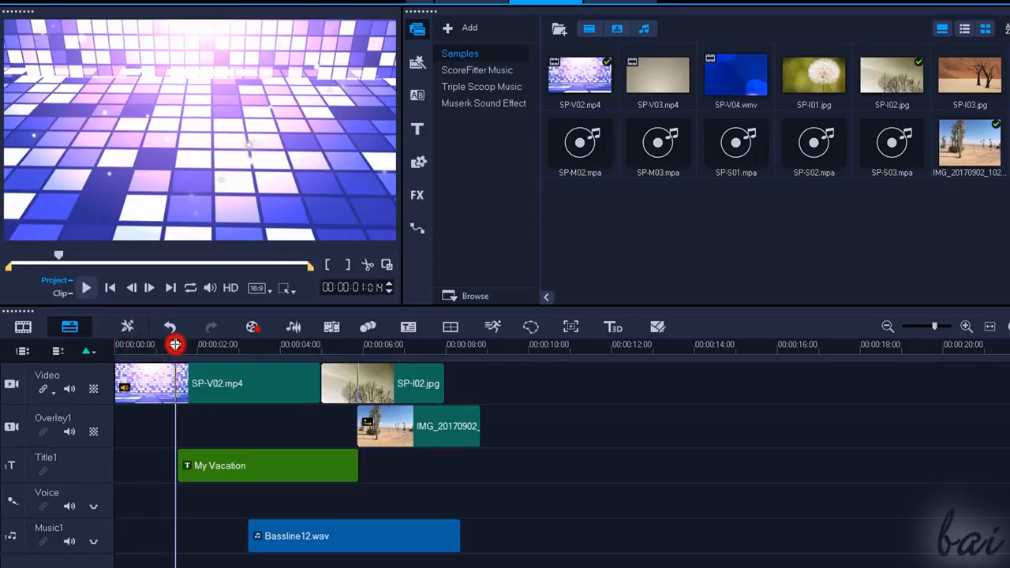
left_click(236, 345)
left_click(284, 349)
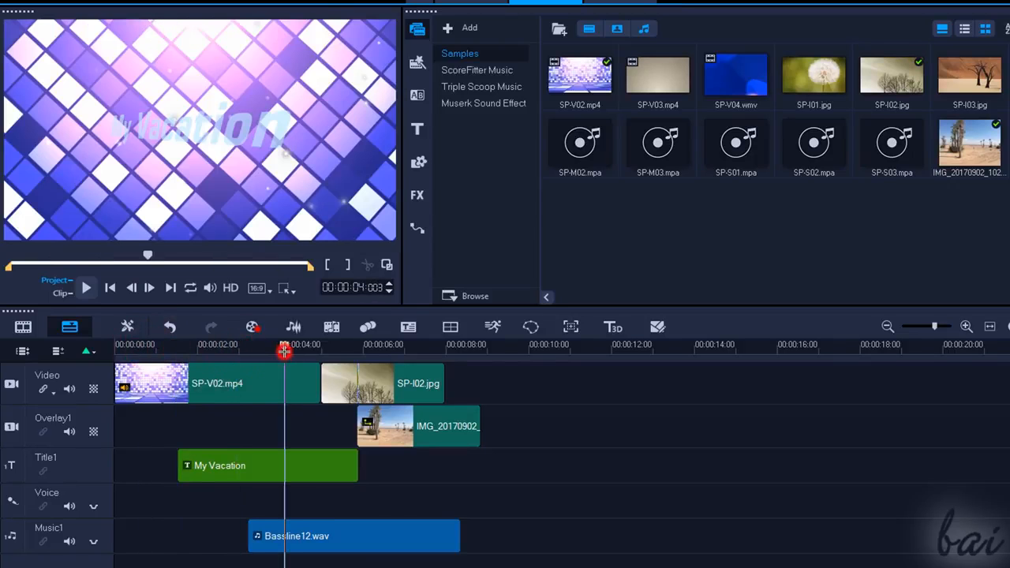
left_click(319, 345)
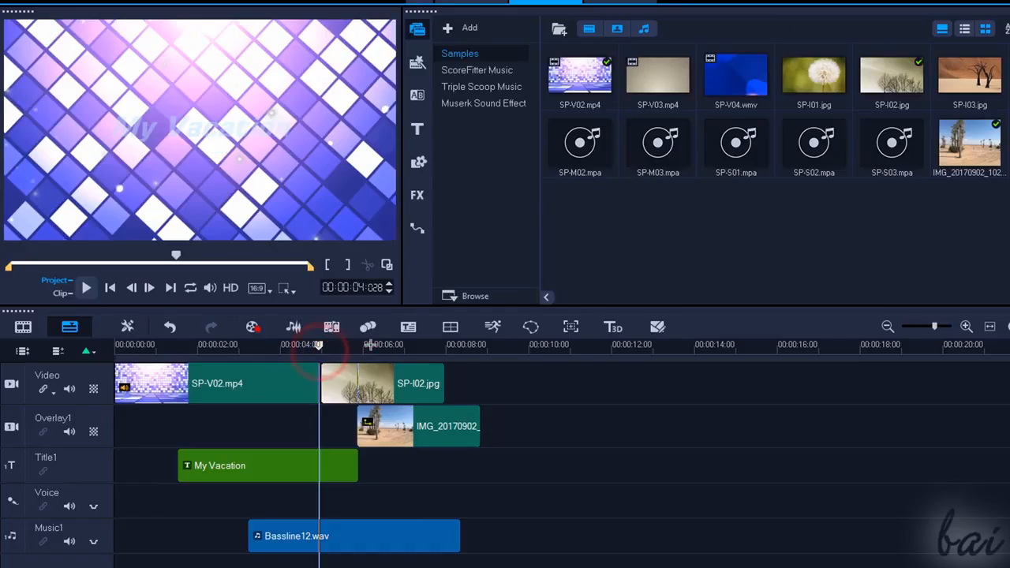
left_click(396, 345)
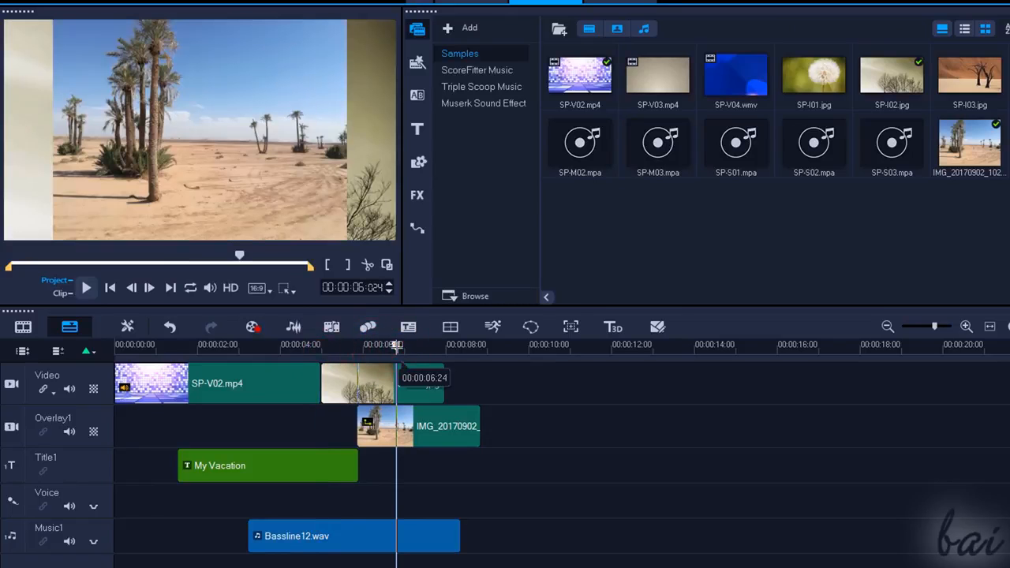
- Play the whole project from 00:00:00:26
left_click_drag(396, 345, 150, 345)
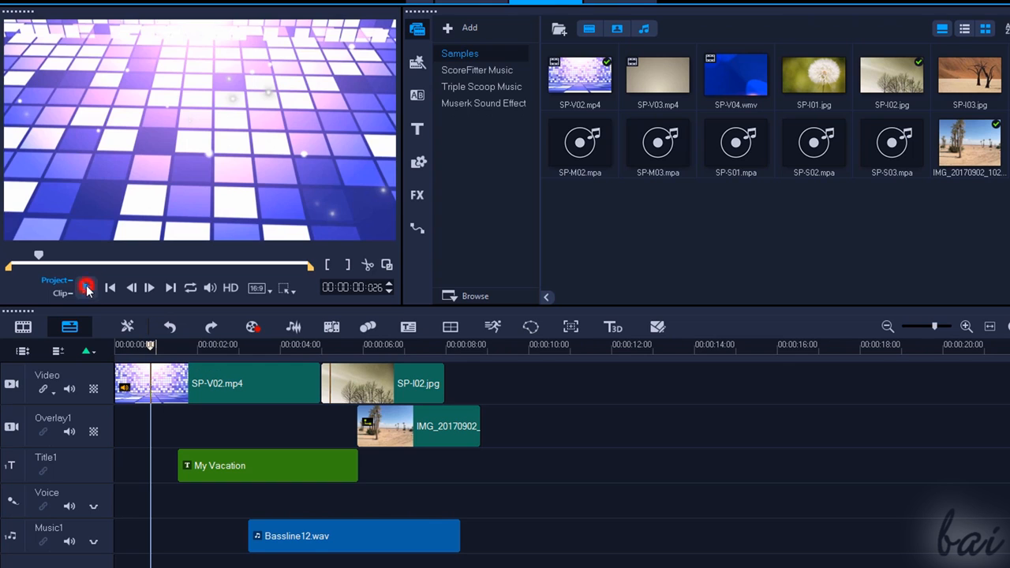
left_click(87, 287)
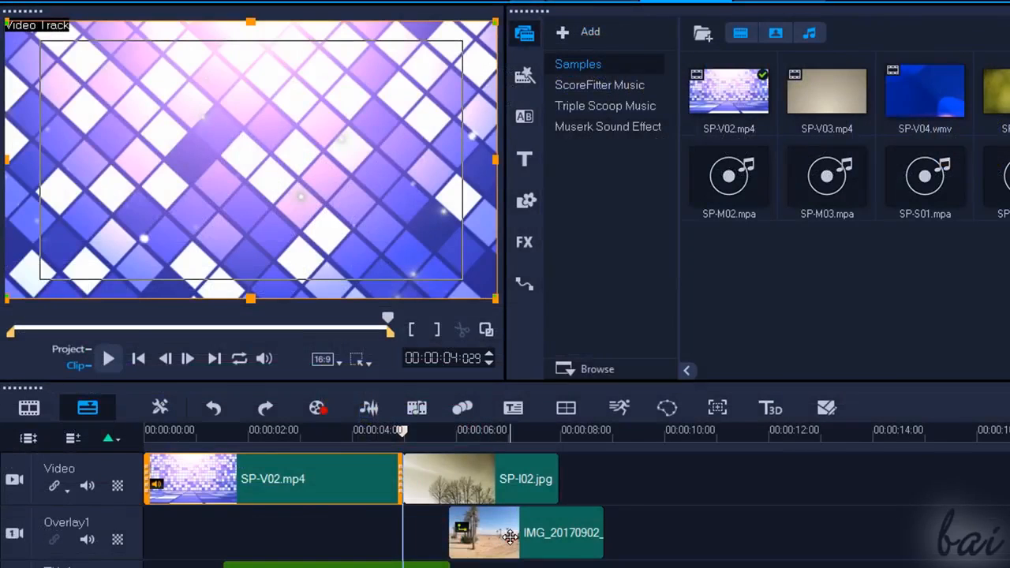
- Move the desert image on the Overlay1 track to start at 00:00:03:00, and select it
left_click_drag(510, 536, 387, 550)
left_click_drag(366, 549, 364, 548)
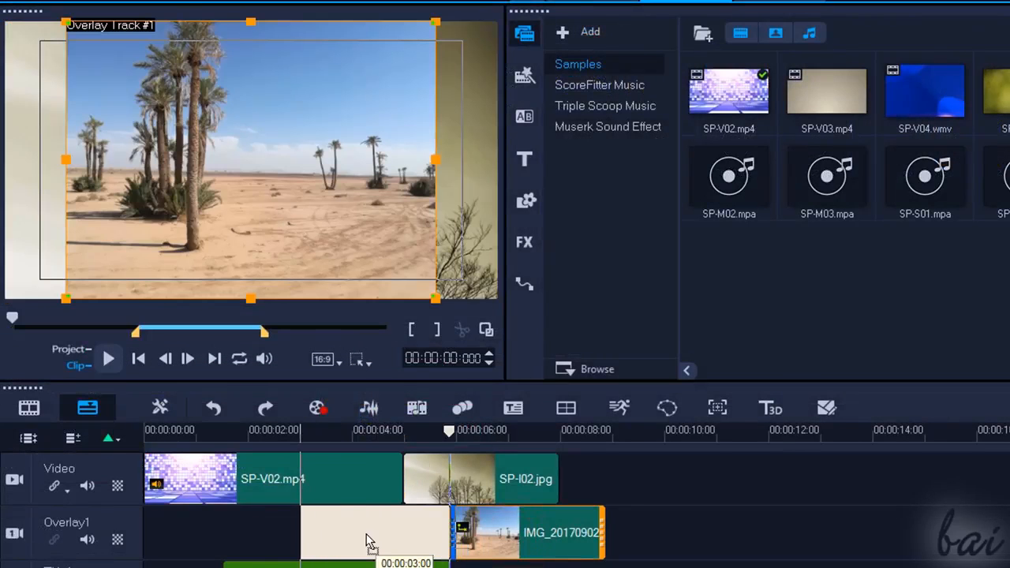
left_click_drag(431, 416, 445, 365)
left_click(525, 528)
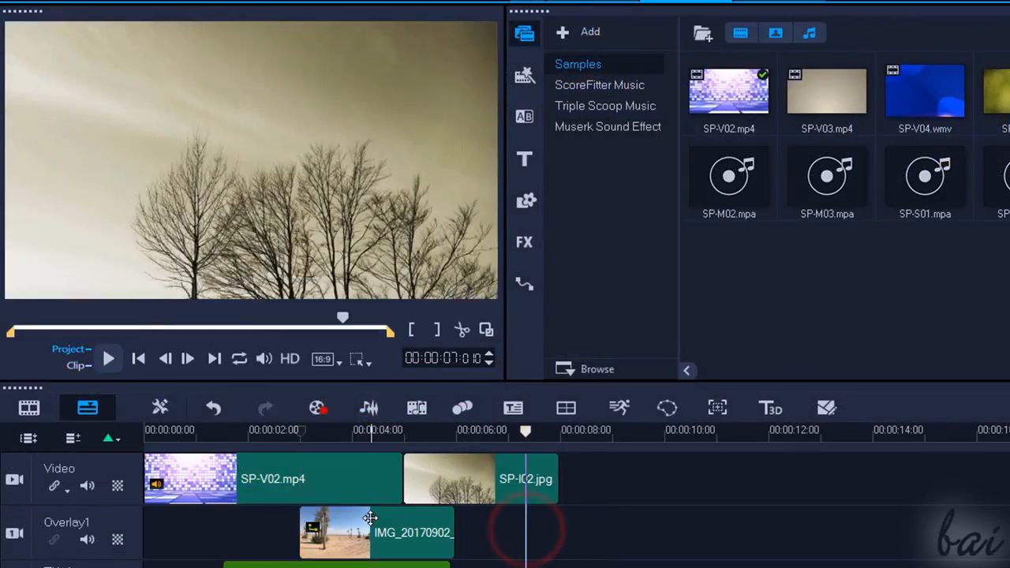
left_click(372, 526)
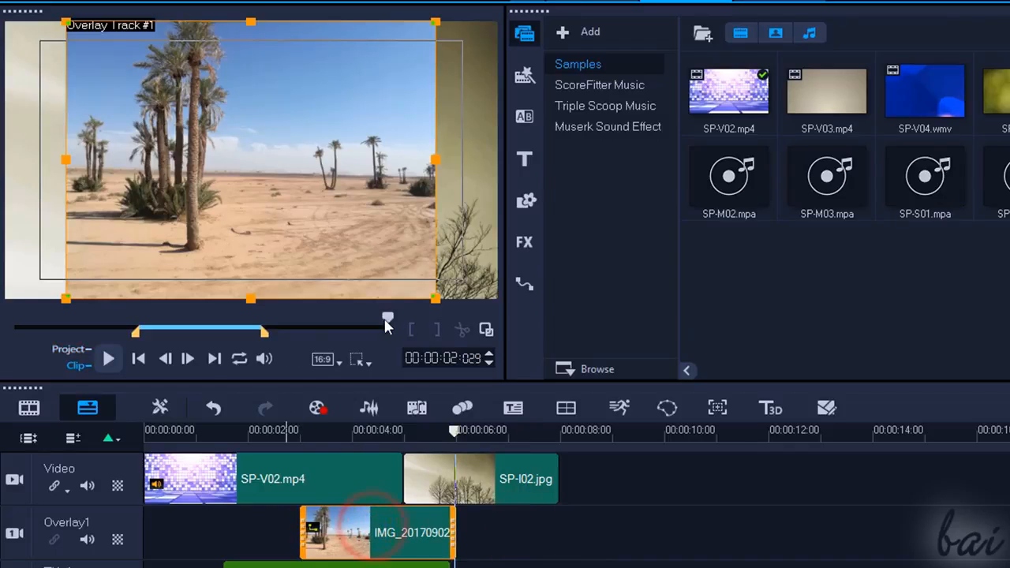
- Play and pause the selected overlay image's clip preview to see how it combines with the other tracks
left_click(105, 360)
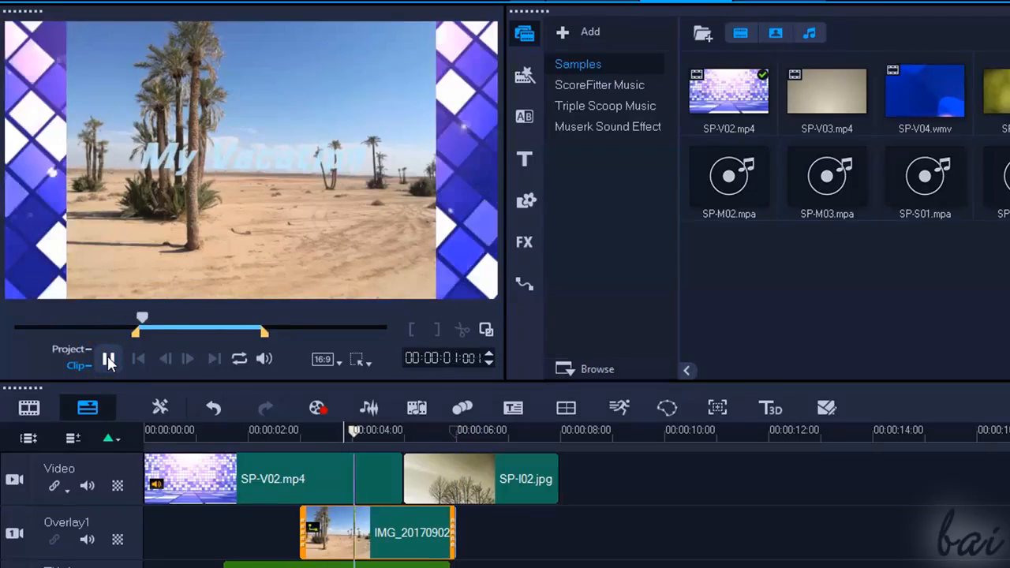
left_click(109, 359)
left_click(110, 360)
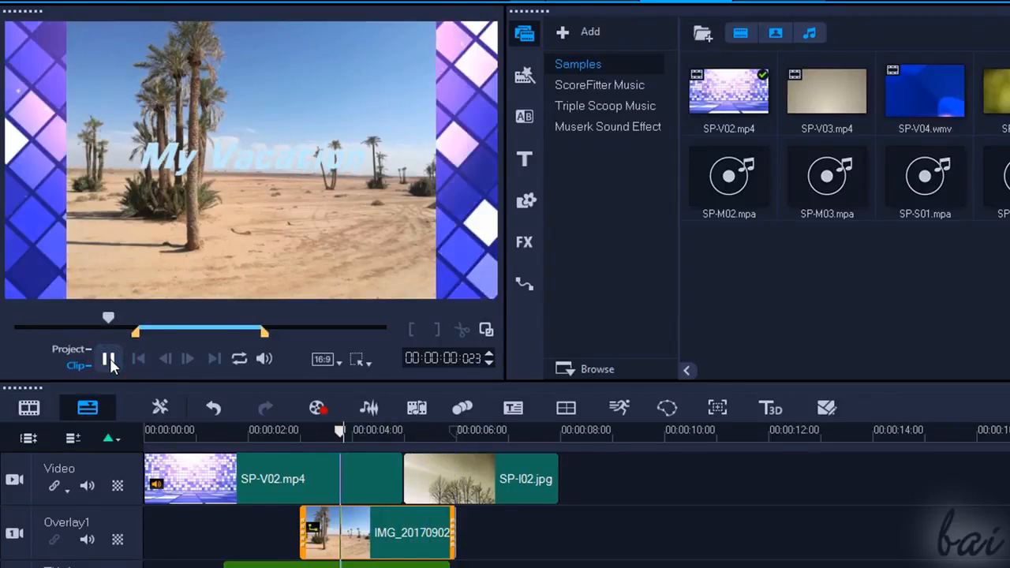
left_click(108, 363)
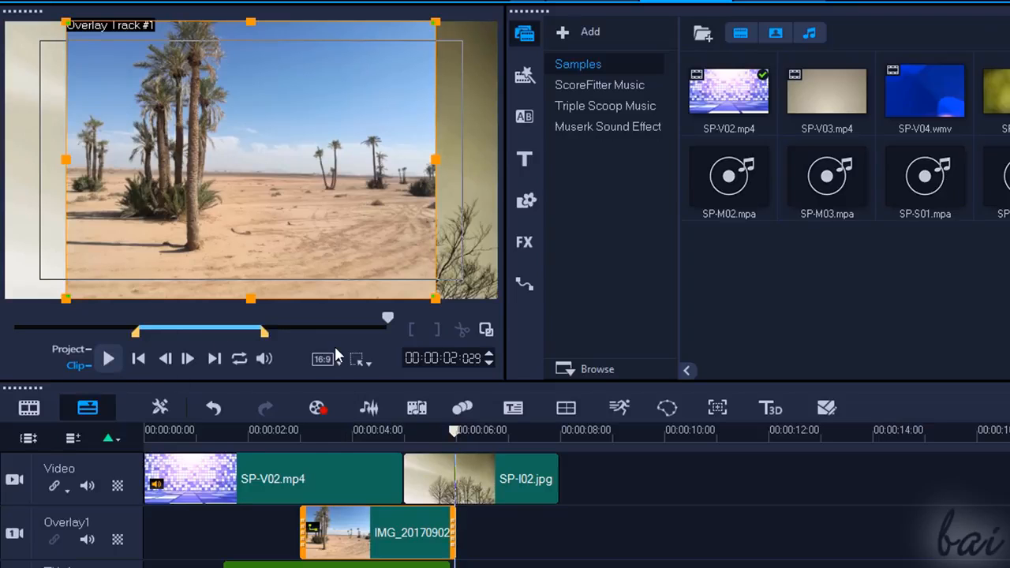
- Shrink the overlay image to about 45% of the frame width and place it near the centre of the preview
left_click_drag(68, 21, 219, 134)
left_click_drag(323, 205, 295, 151)
mouse_move(173, 86)
left_mouse_down()
mouse_move(83, 49)
mouse_move(88, 60)
mouse_move(90, 32)
mouse_move(166, 87)
mouse_move(263, 100)
mouse_move(274, 124)
mouse_move(183, 141)
mouse_move(90, 94)
mouse_move(166, 85)
left_mouse_up()
- Try cropping the overlay image's right side in Crop Mode, and pull the edge back out to its full width
left_click(470, 468)
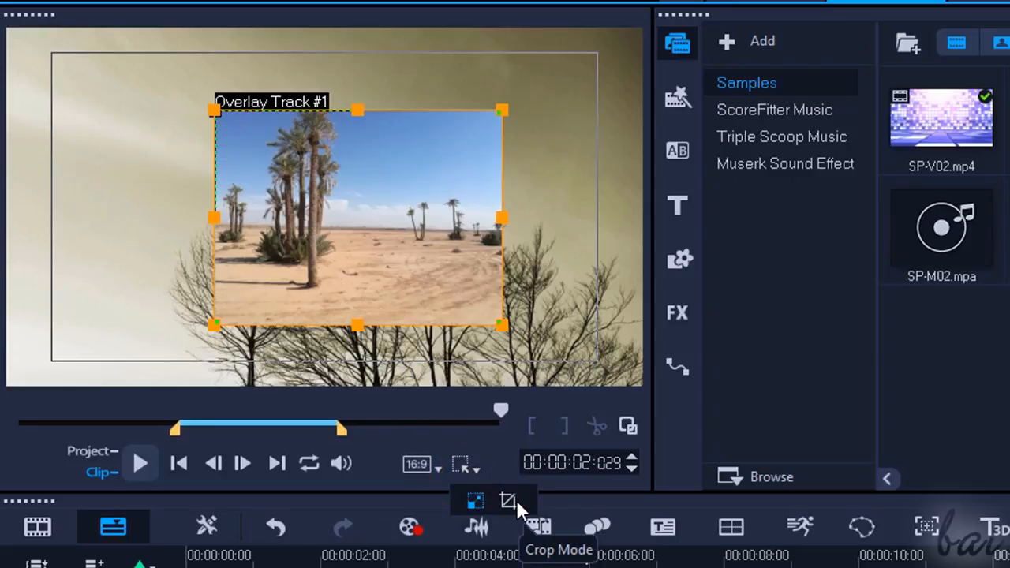
left_click(513, 500)
left_click_drag(507, 135, 288, 112)
left_click_drag(292, 219, 516, 232)
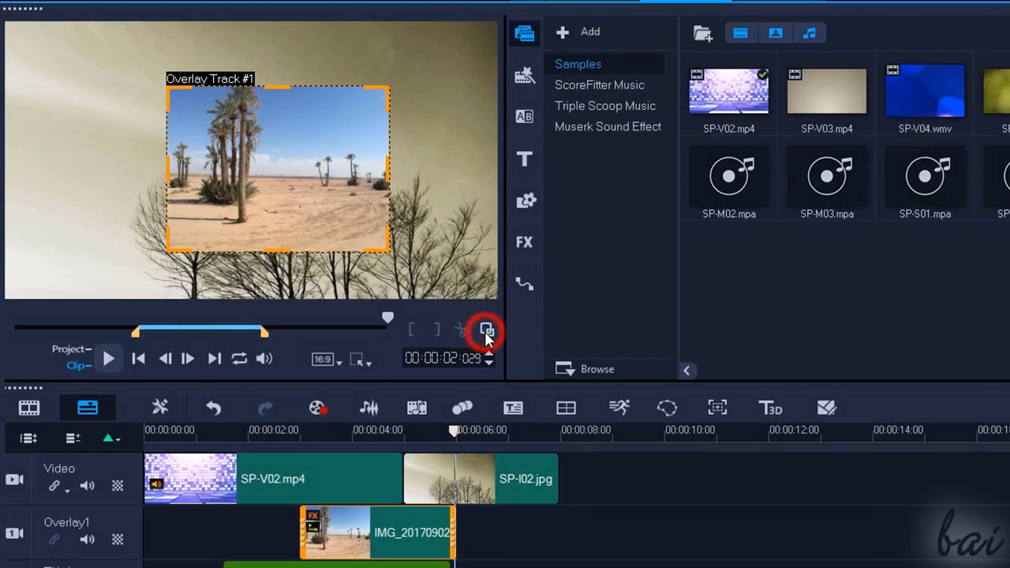
- Enlarge the preview to full window and try repositioning the overlay image and adjusting its upper-left corner
left_click(487, 331)
left_click_drag(458, 253, 377, 230)
left_click_drag(361, 184, 383, 123)
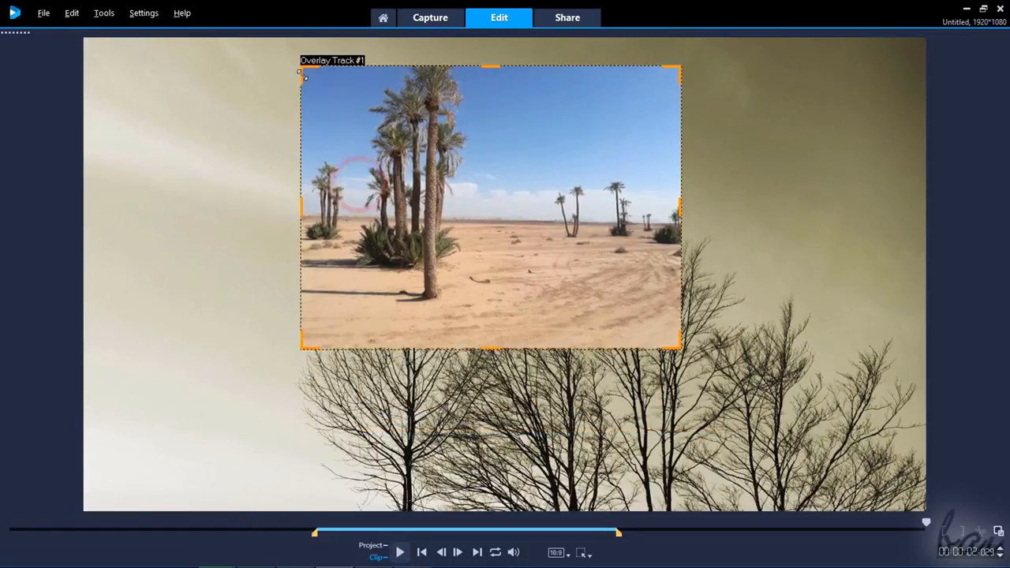
left_click_drag(303, 75, 226, 59)
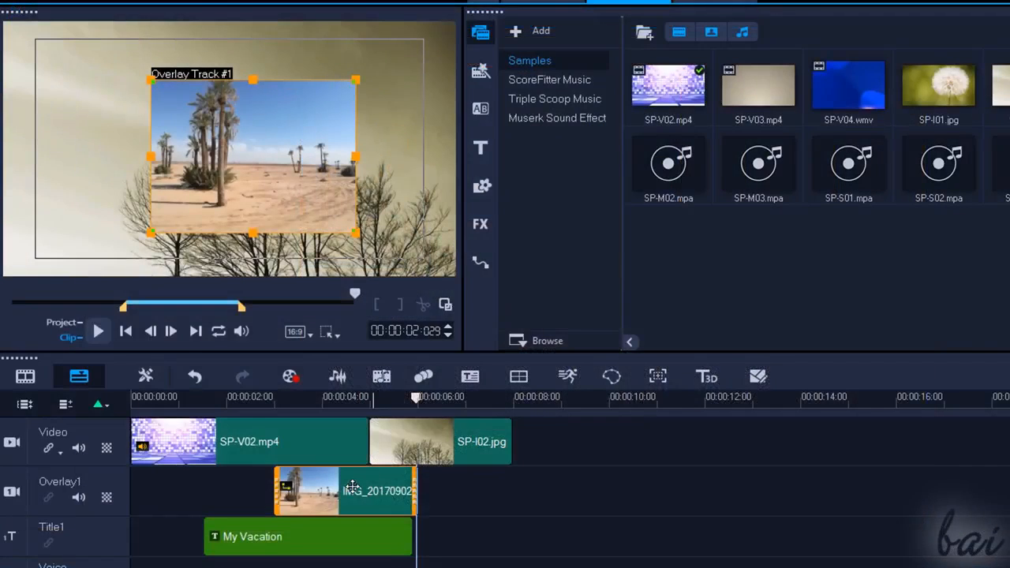
- Move the desert image on Overlay1 to start at about 8 seconds, and scrub through the project
left_click_drag(357, 491, 806, 490)
left_click_drag(807, 490, 601, 494)
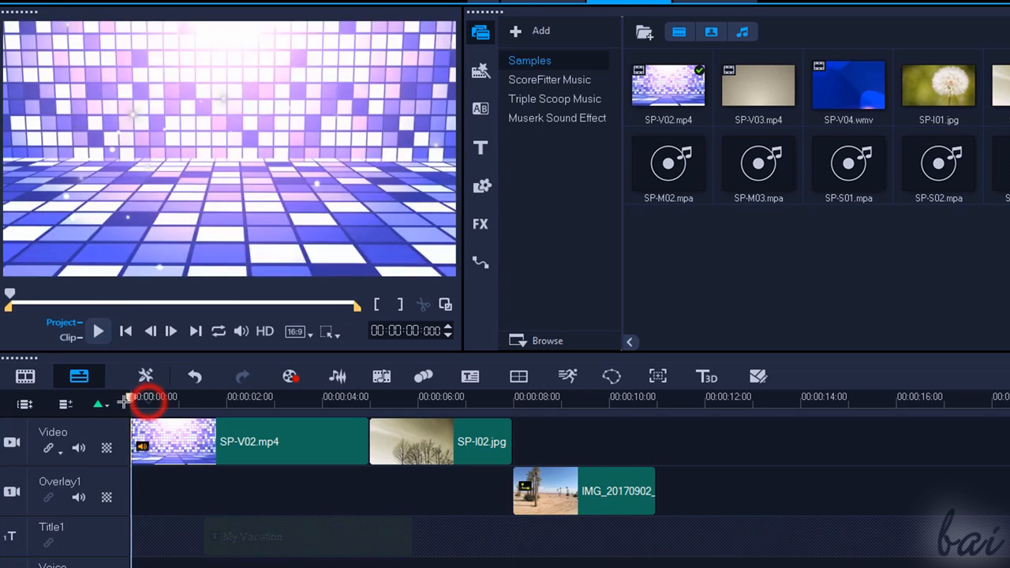
left_click_drag(146, 402, 446, 419)
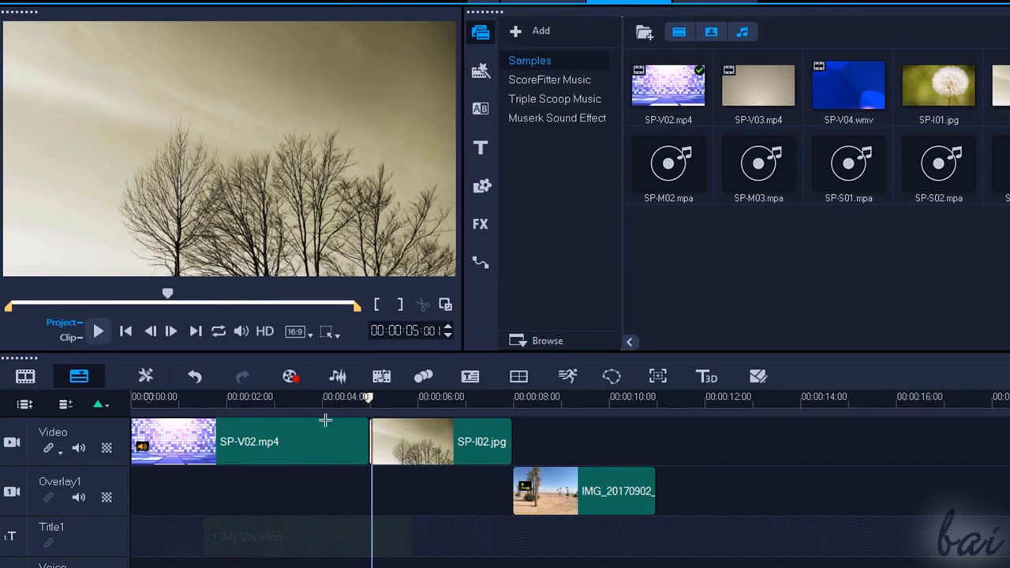
- Try placing SP-I02.jpg ahead of SP-V02.mp4 on the Video track, and restore the original clip order
left_click_drag(220, 418, 185, 464)
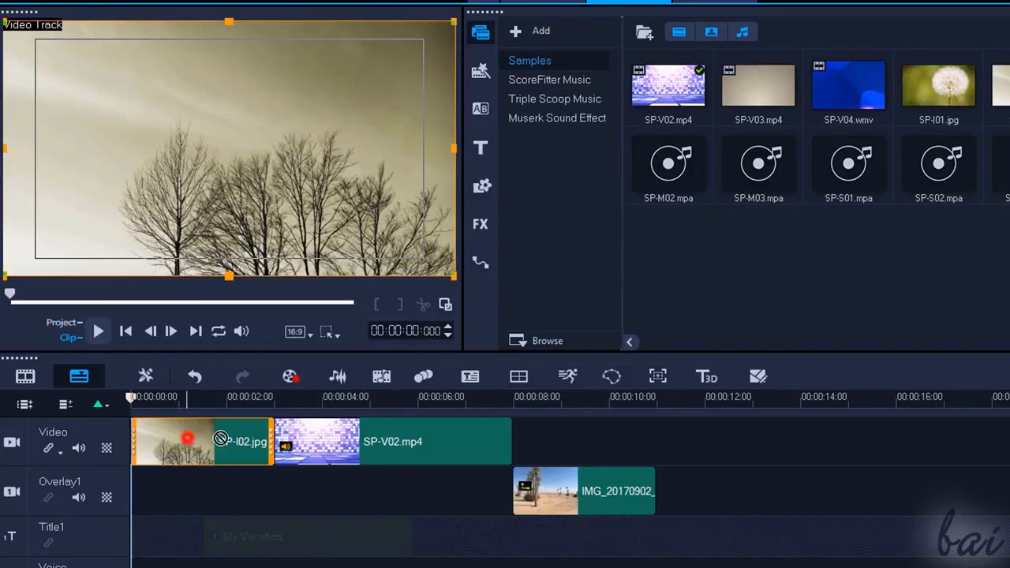
left_click_drag(602, 446, 790, 444)
- Move the desert image to the end of the Video track, and bring it back to Overlay1 starting at 00:00:03:23
left_click_drag(600, 493, 728, 455)
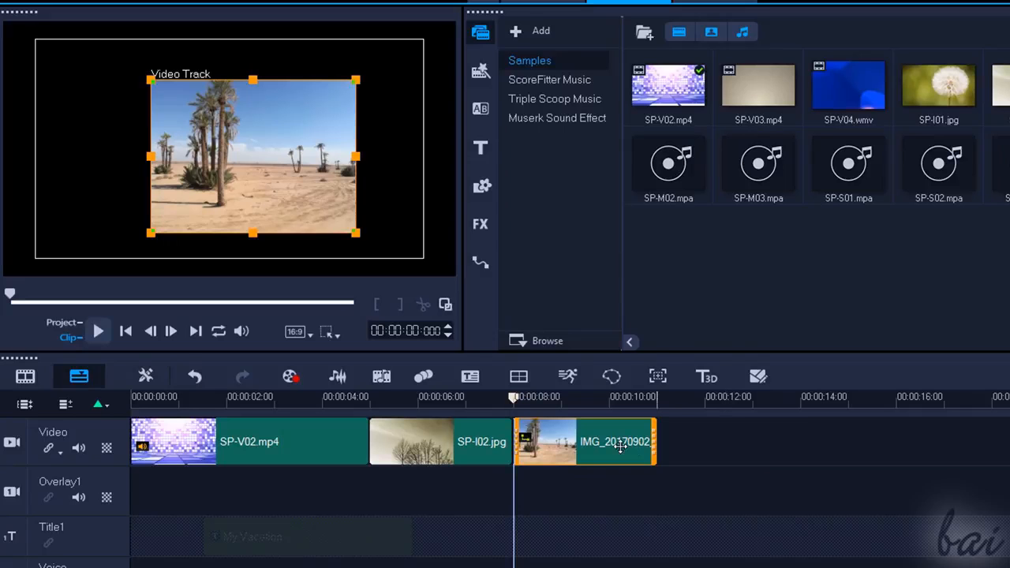
mouse_move(595, 442)
left_mouse_down()
mouse_move(529, 499)
mouse_move(401, 491)
left_mouse_up()
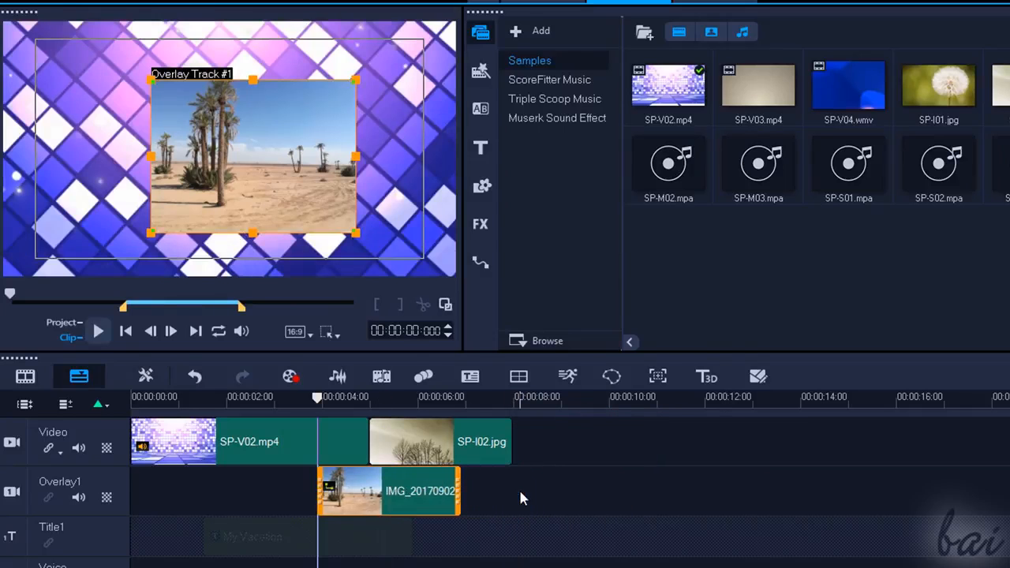
left_click(317, 398)
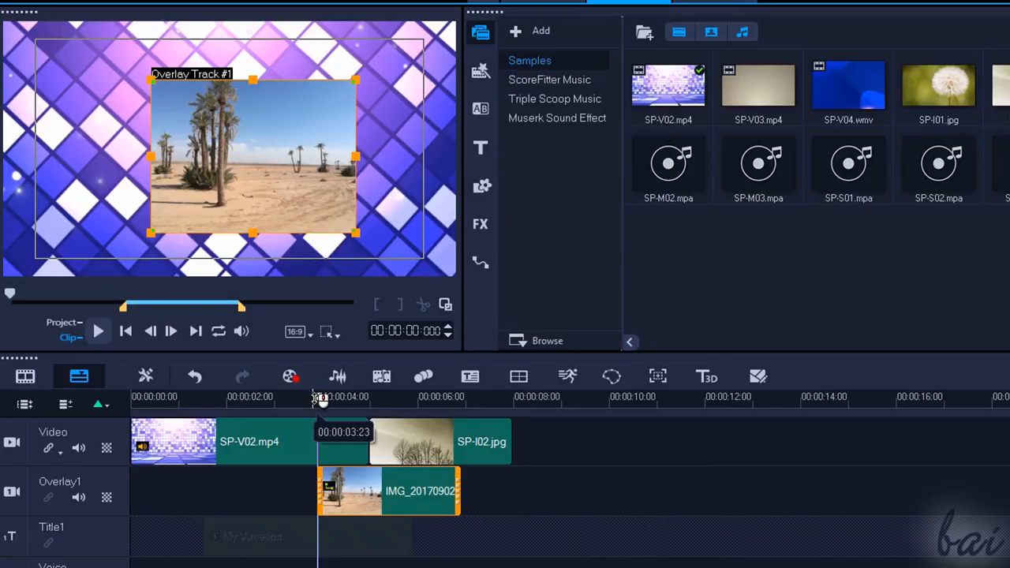
- Scrub the playhead across the SP-I02.jpg section, and try moving the desert image further along Overlay1
left_click_drag(318, 398, 396, 412)
left_click_drag(432, 414, 458, 414)
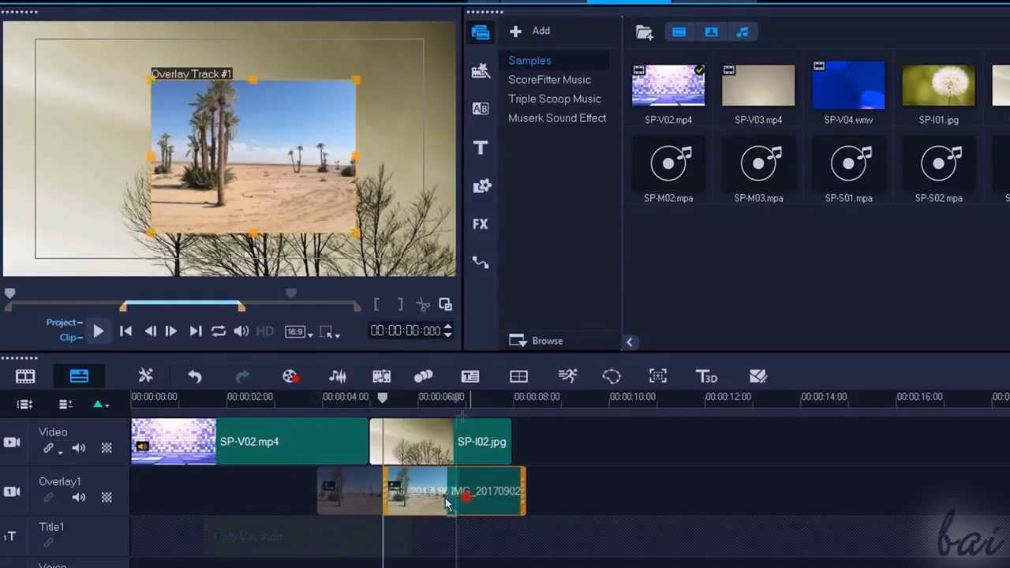
left_click_drag(467, 498, 641, 505)
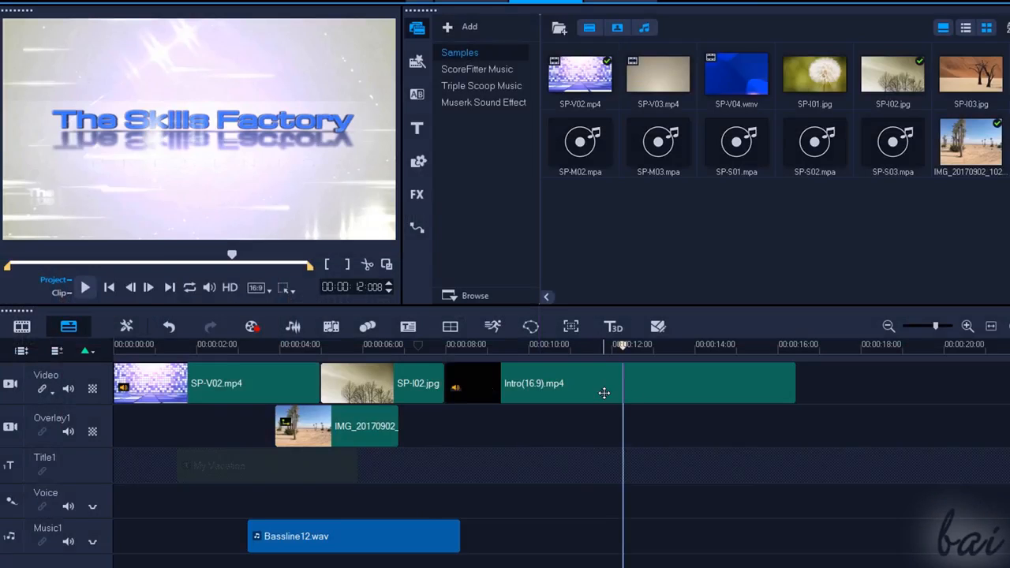
- Move Intro(16.9).mp4 from the Video track to Overlay1 at about 10.3 seconds, and split its audio from the video
left_click_drag(603, 393, 663, 427)
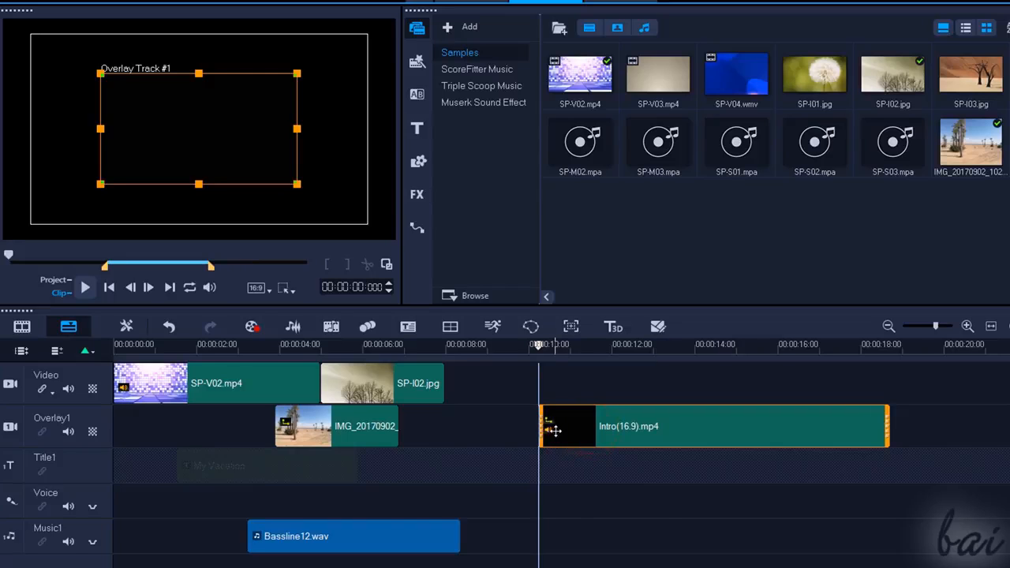
right_click(597, 428)
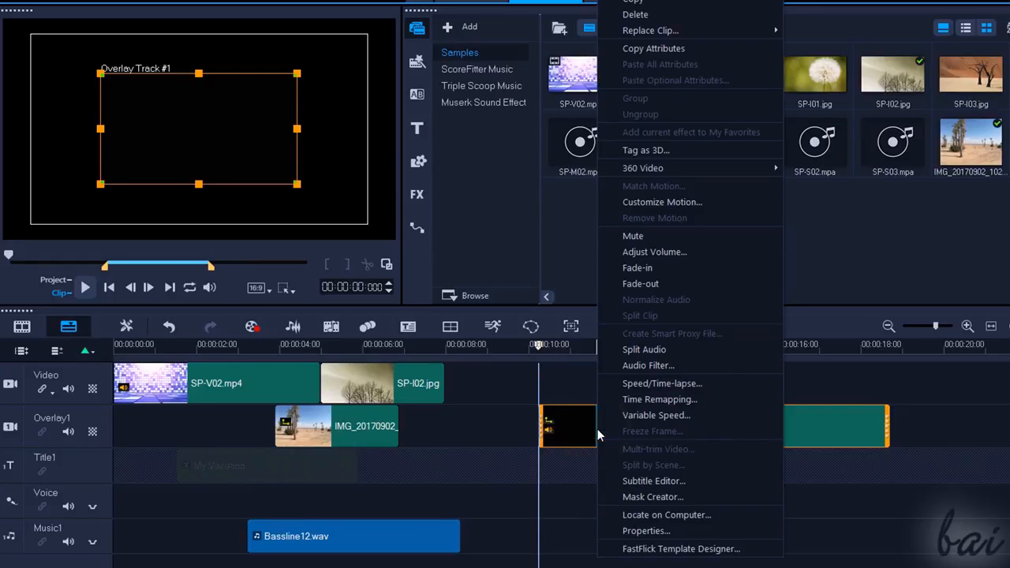
left_click(652, 349)
- Shift the split audio clip about 2.8 seconds later on the Voice track, and select the video and audio clips separately
left_click_drag(623, 494, 738, 502)
left_click(692, 408)
left_click(726, 503)
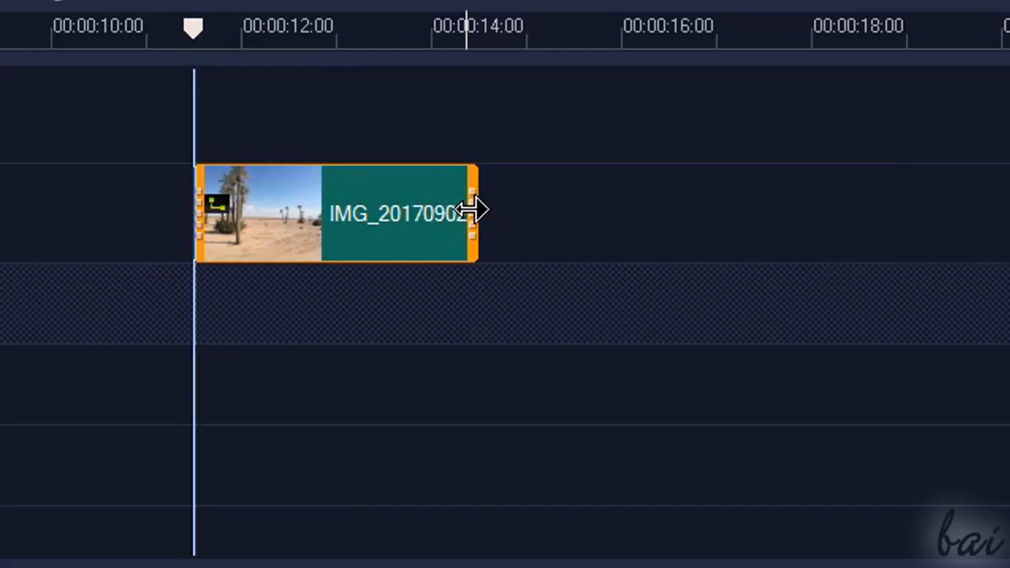
- Shorten the desert image on Overlay1 to end at about 13.8 seconds, and preview the project
left_click_drag(471, 210, 415, 230)
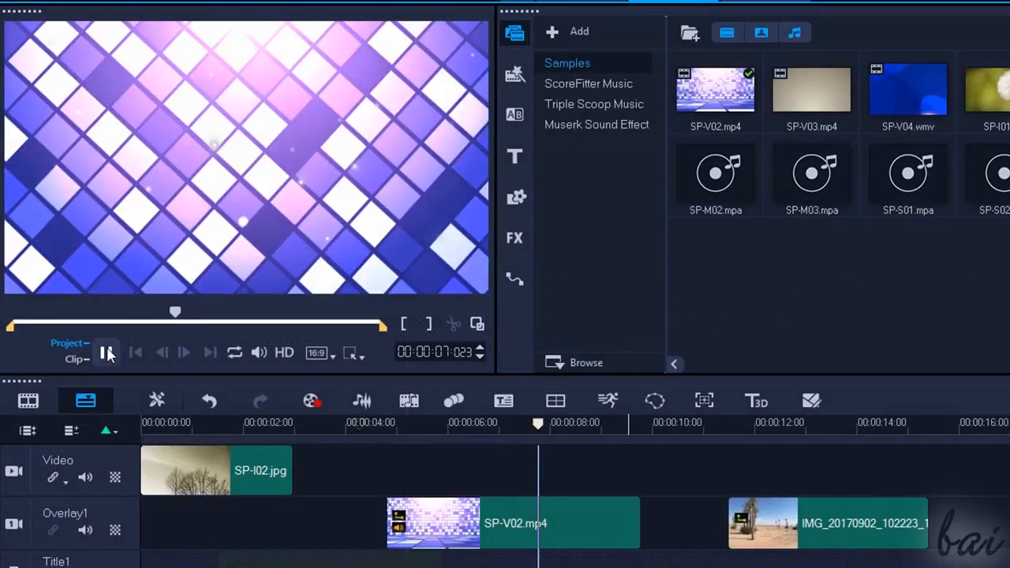
left_click(106, 353)
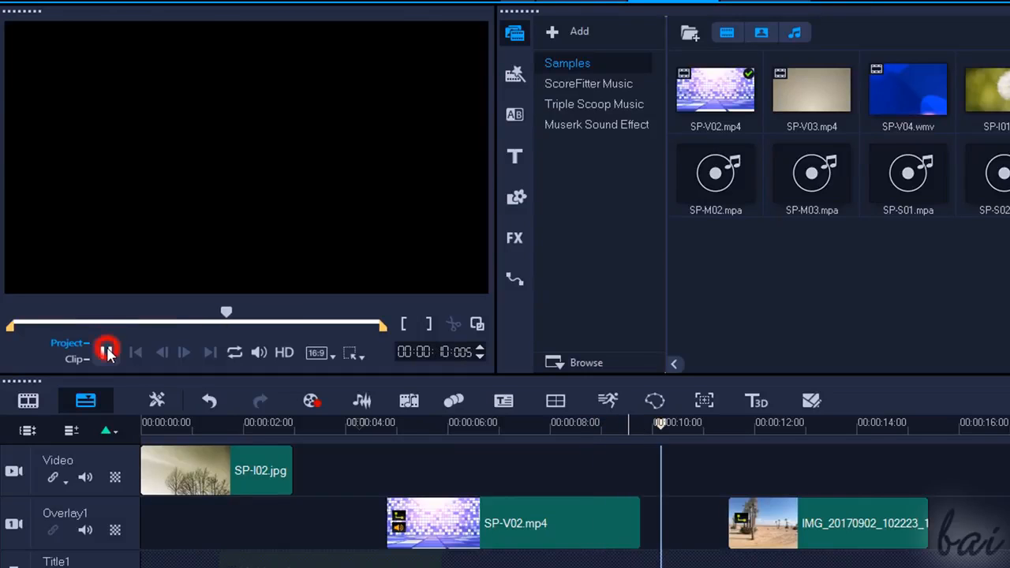
- Try trimming SP-V02.mp4 on Overlay1 to a duration of 01:16, preview it, and undo the trim
left_click(491, 521)
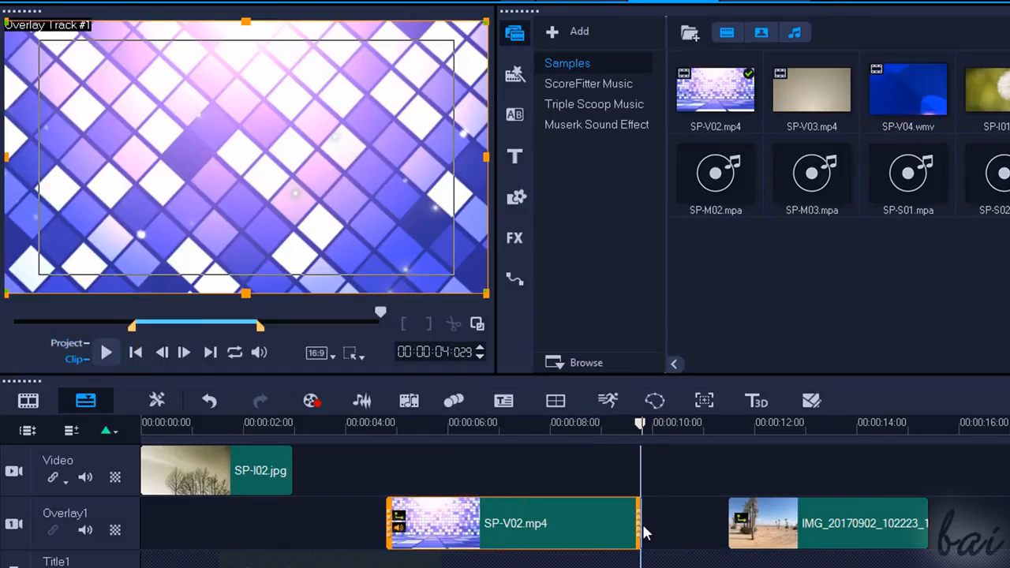
left_click_drag(640, 525, 469, 523)
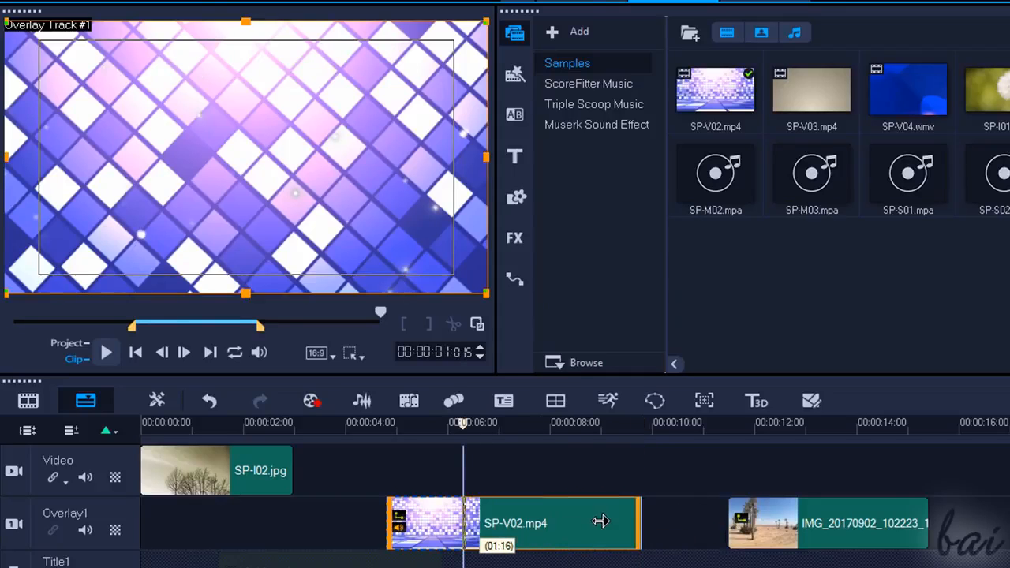
left_click_drag(600, 521, 598, 518)
key("space")
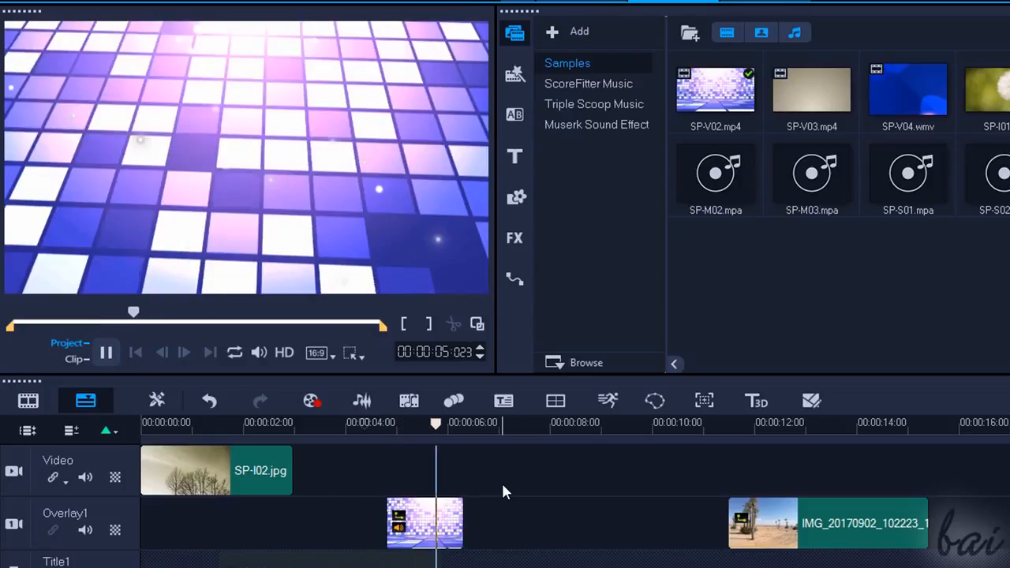
key("ctrl+z")
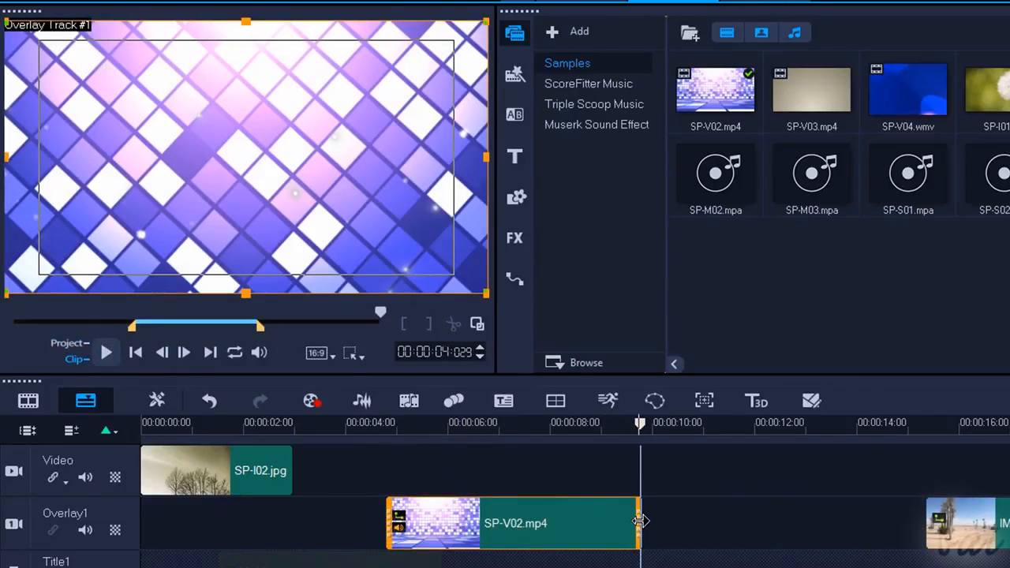
- Try shortening SP-V02.mp4 on Overlay1 to about 1.6 seconds, and preview the project from about 4 seconds
left_click_drag(640, 521, 471, 530)
left_click(567, 528)
left_click(353, 424)
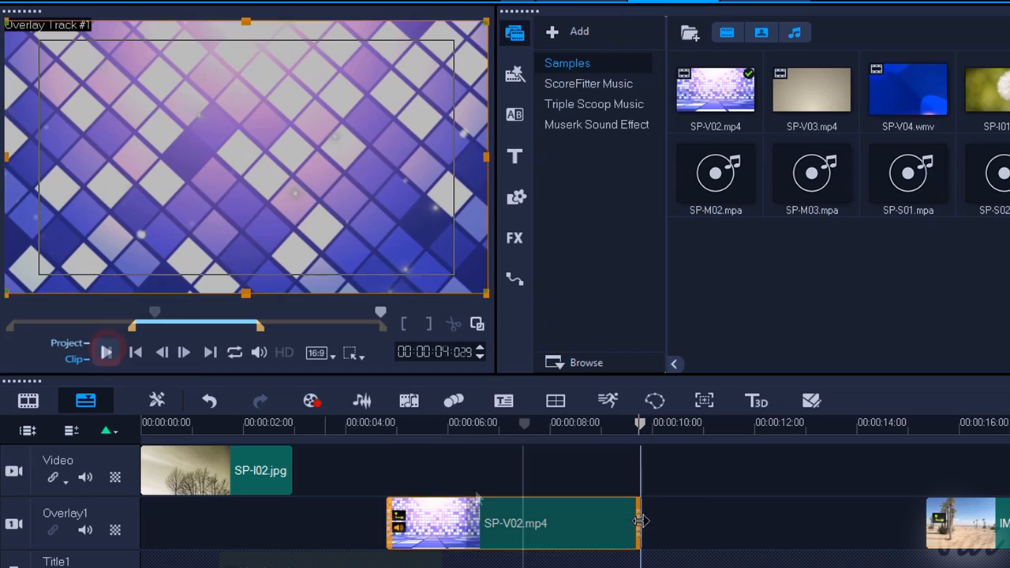
left_click_drag(638, 531, 472, 531)
left_click(105, 356)
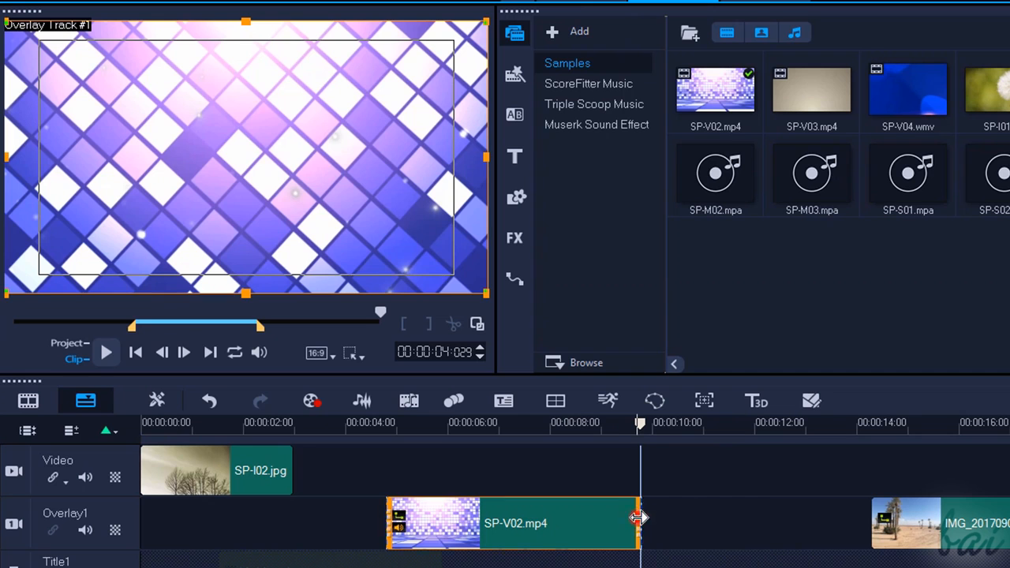
- Stretch SP-V02.mp4 on Overlay1 to about 8.7 seconds, and copy the clip
left_click_drag(639, 524, 834, 523)
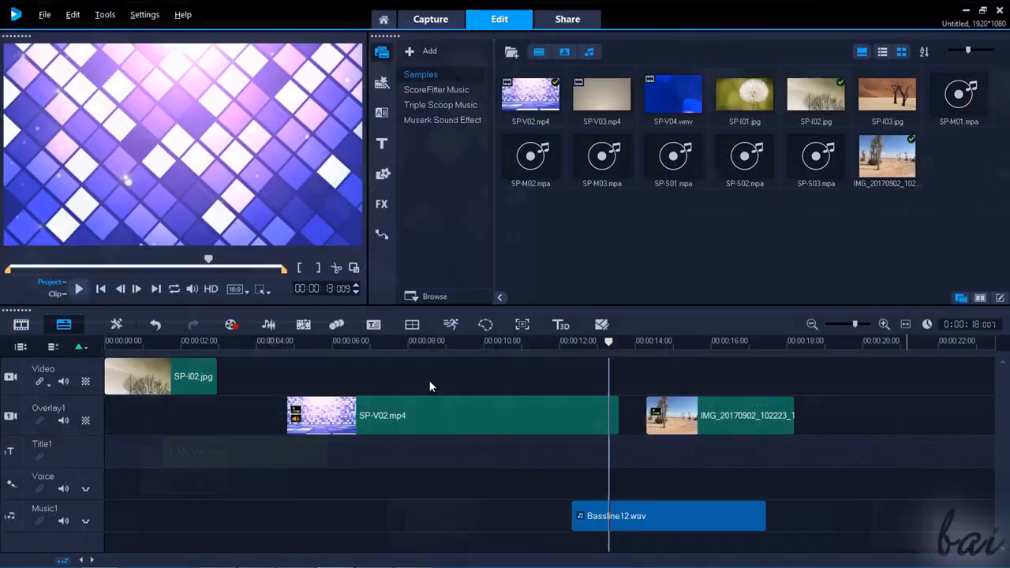
left_click(547, 522)
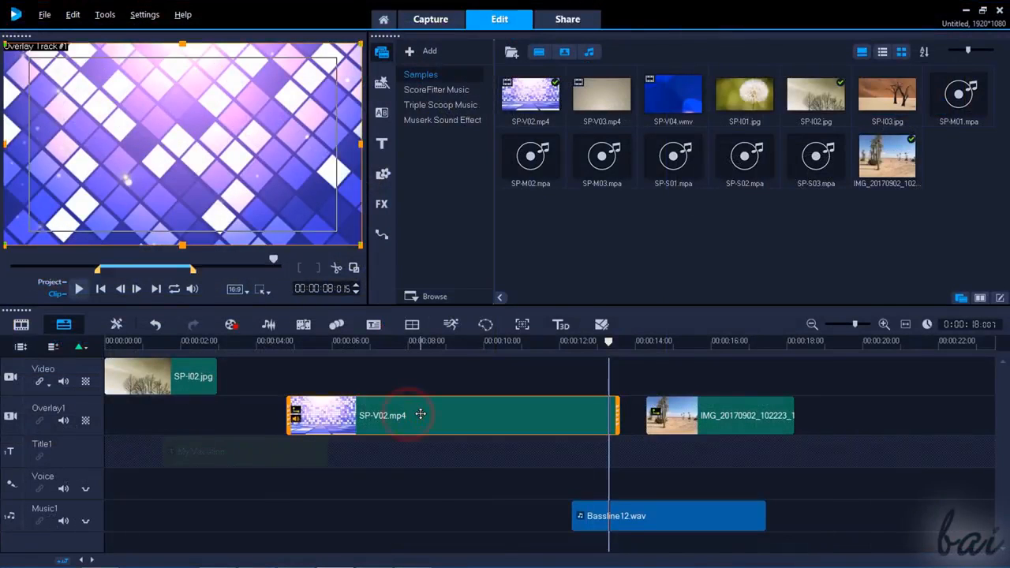
right_click(421, 415)
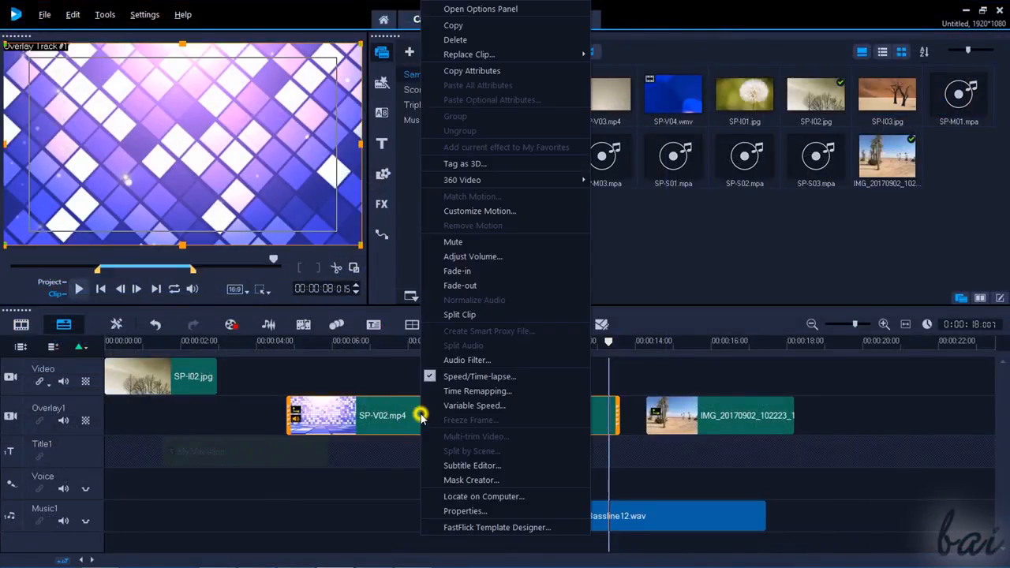
left_click(483, 24)
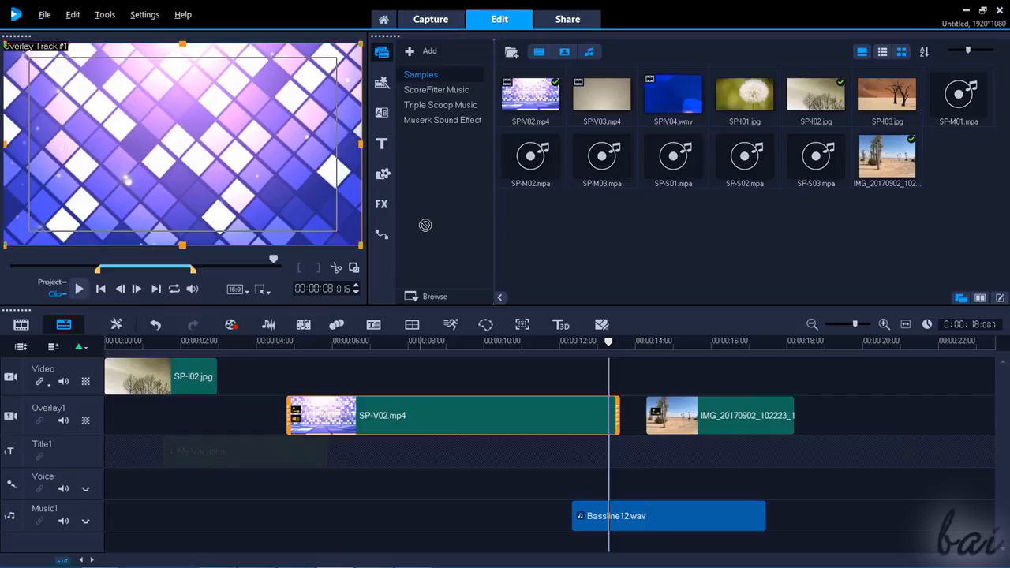
- Paste the copied SP-V02.mp4 on Overlay1 at about 19 seconds, after the desert image, and delete the pasted clip
left_click(853, 421)
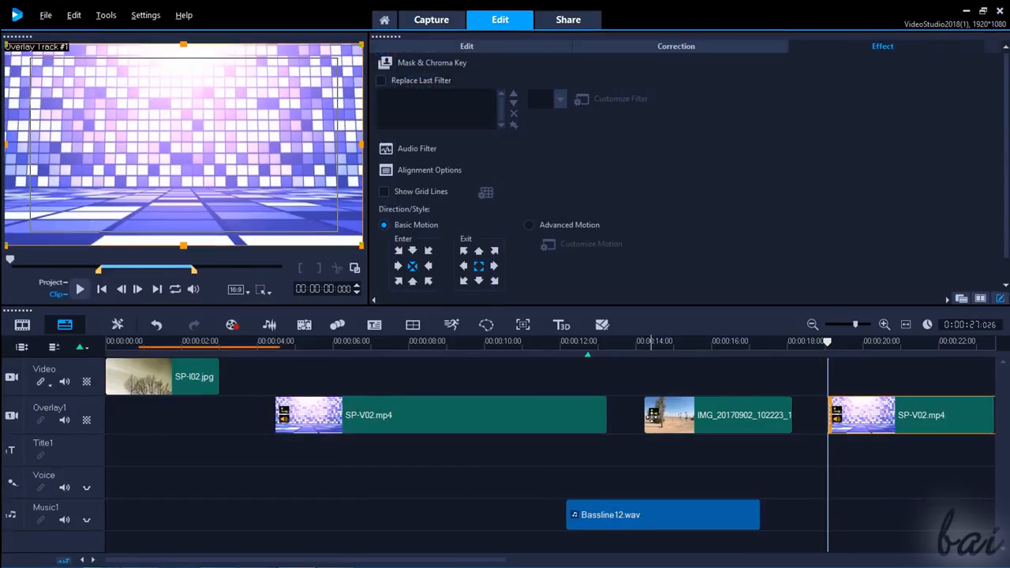
key("Delete")
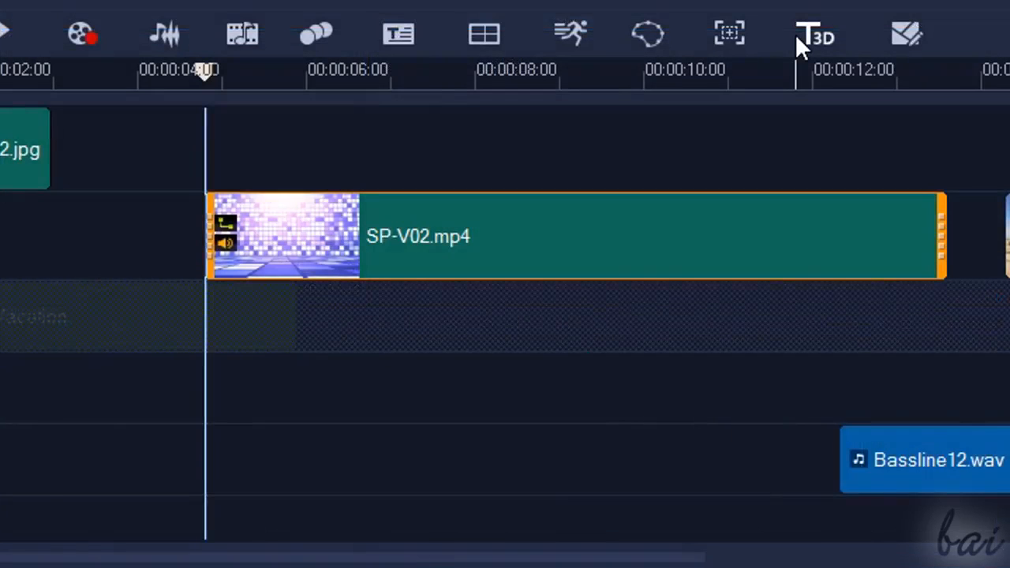
- Split SP-V02.mp4 on Overlay1 at about 8.4 seconds, and move the two parts away from each other
left_click(359, 147)
left_click_drag(200, 70, 512, 70)
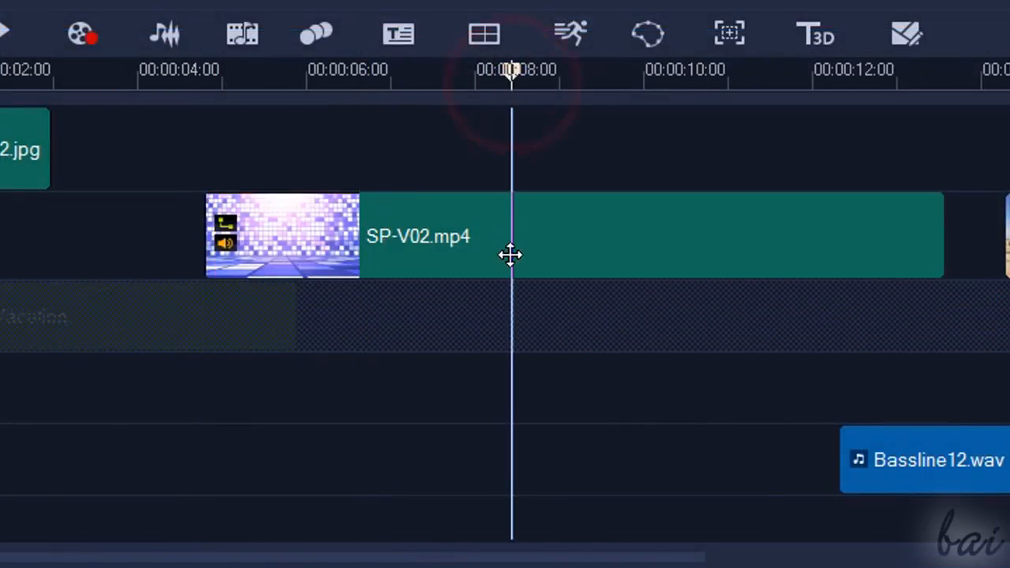
left_click(551, 252)
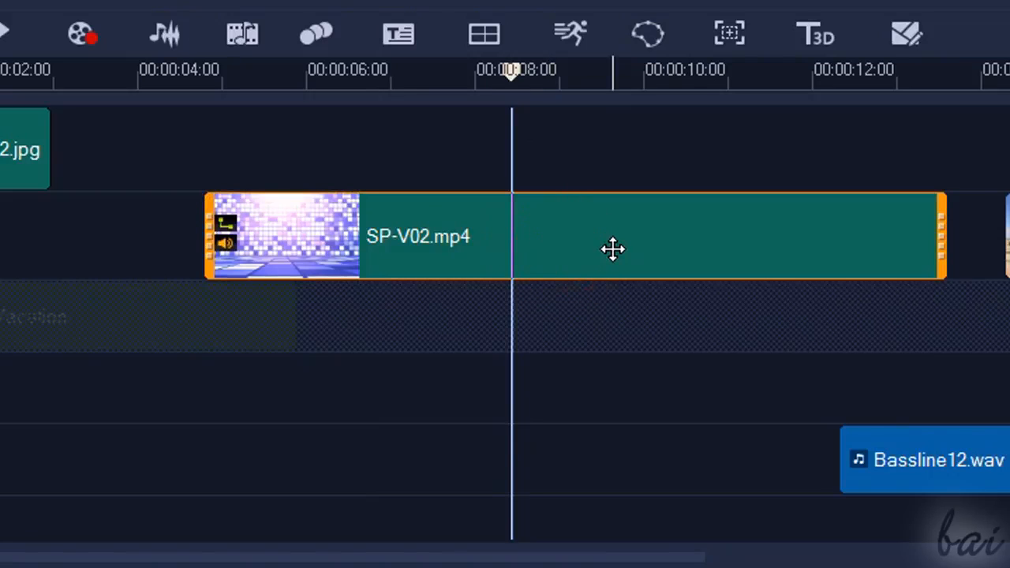
key("s")
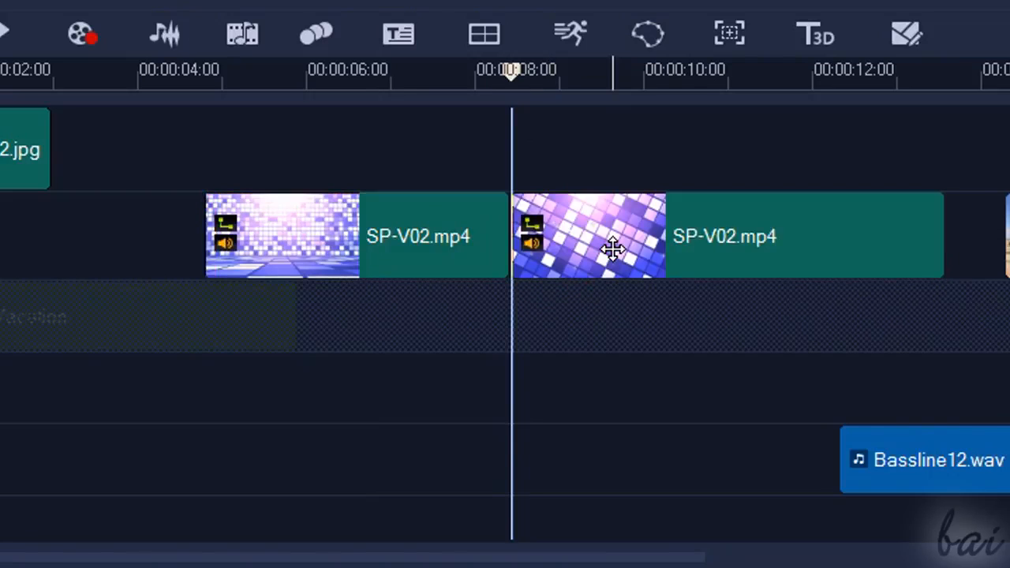
left_click_drag(428, 229, 373, 229)
left_click_drag(588, 231, 631, 232)
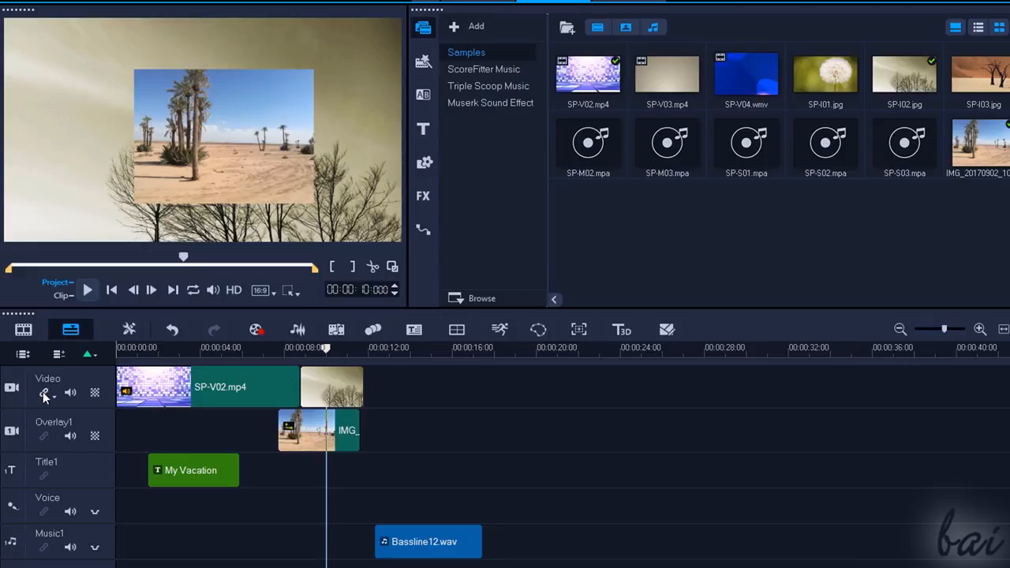
- Disable and re-enable the Video track, and do the same with the Overlay1 track
left_click(12, 388)
left_click(12, 388)
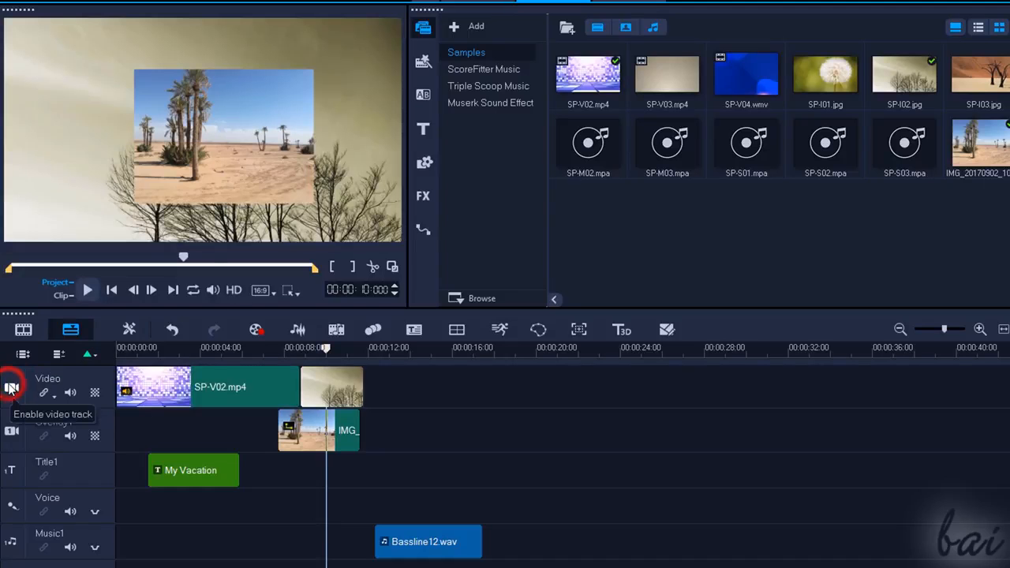
left_click(12, 432)
left_click(12, 433)
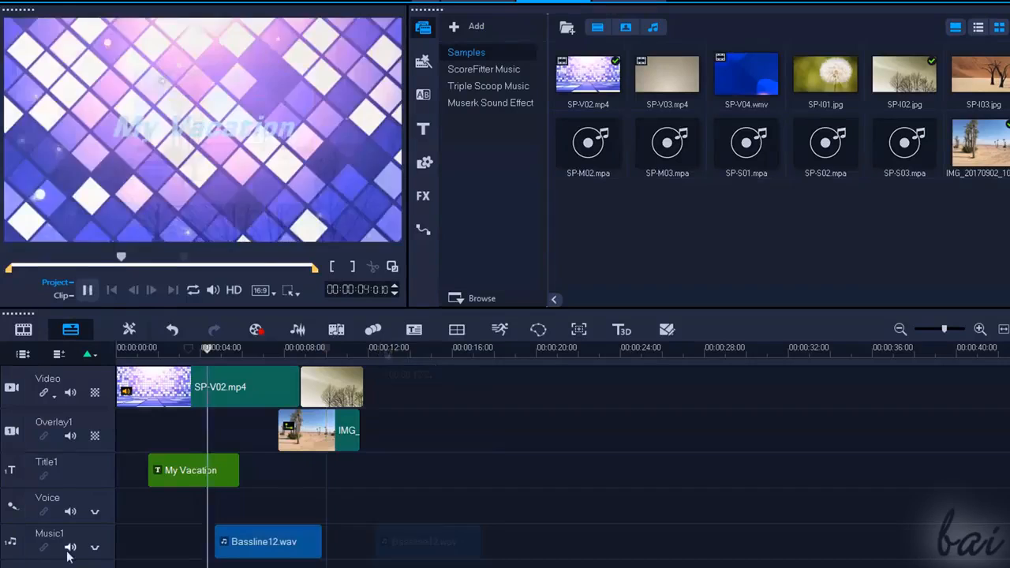
- Mute the Music1 track, check the project playback, and restore the track's sound
left_click(70, 548)
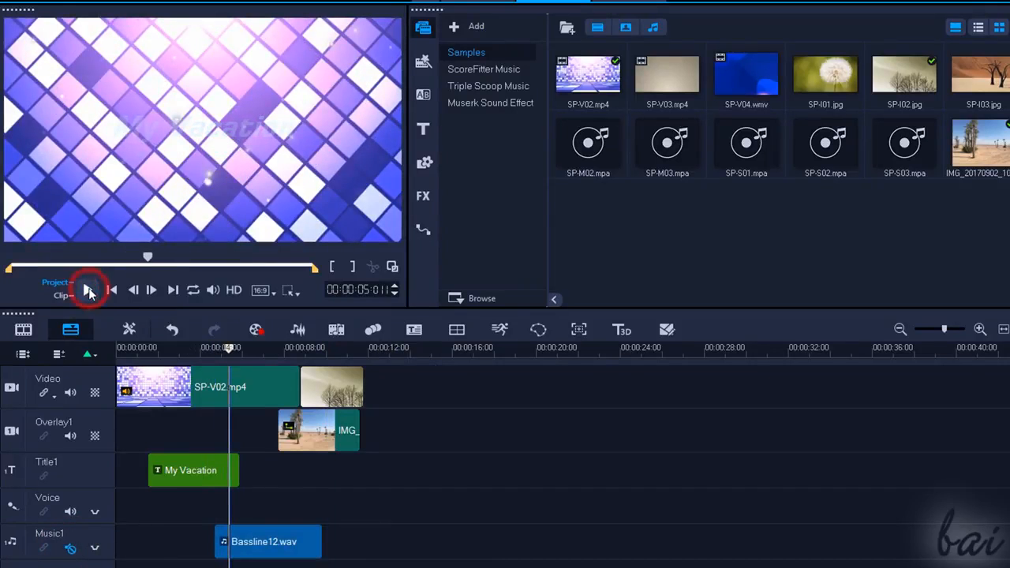
left_click(88, 290)
left_click(69, 548)
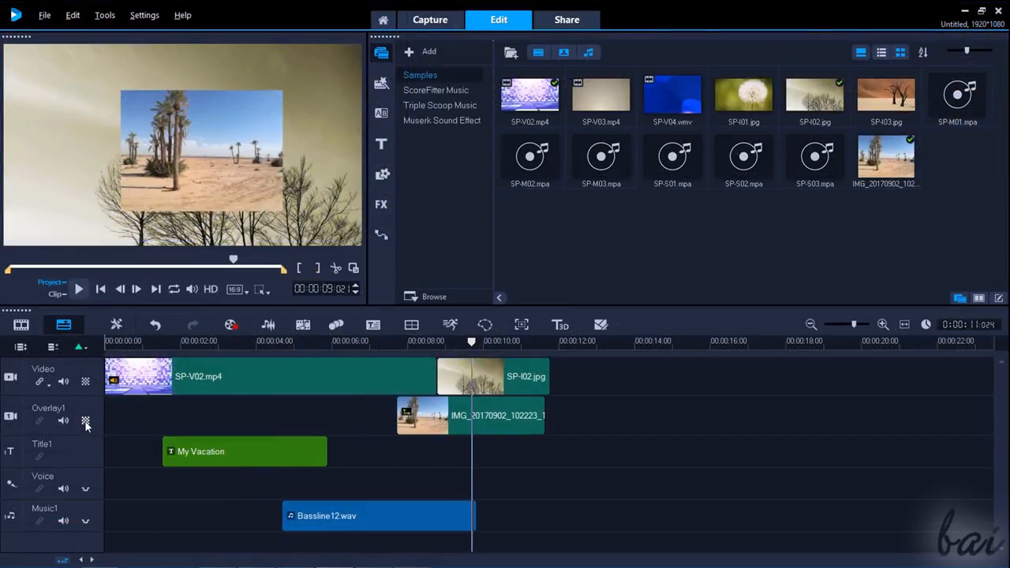
- Open the track transparency of Overlay1, try adjusting its transparency line at about 10 seconds, and leave the transparency mode
left_click(85, 422)
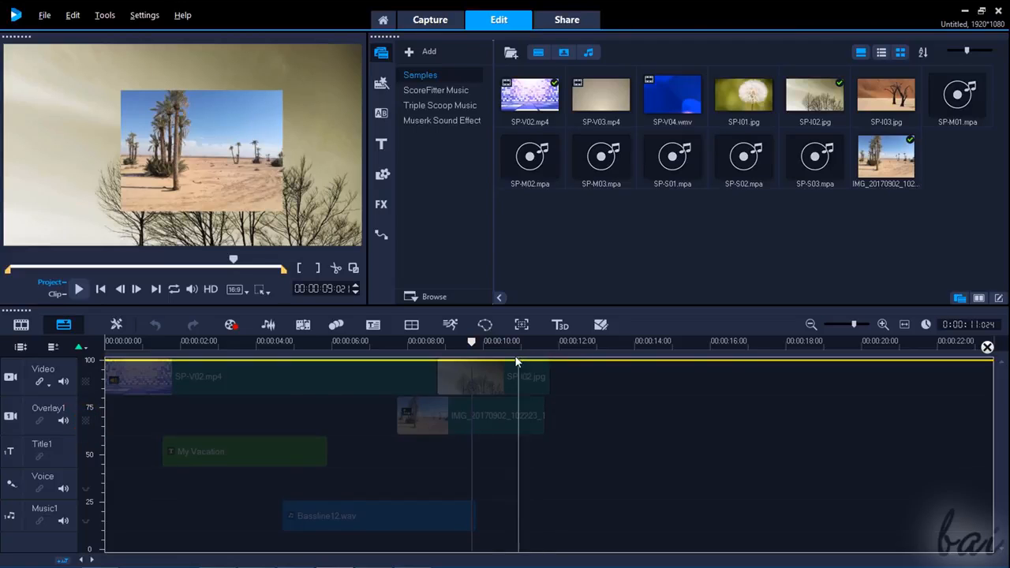
left_click_drag(495, 360, 471, 362)
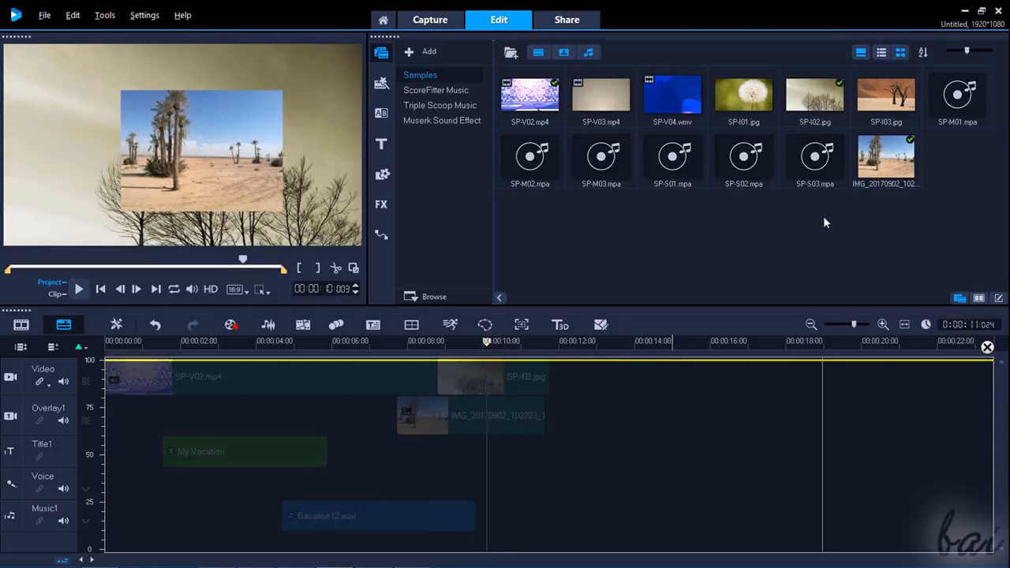
left_click(987, 347)
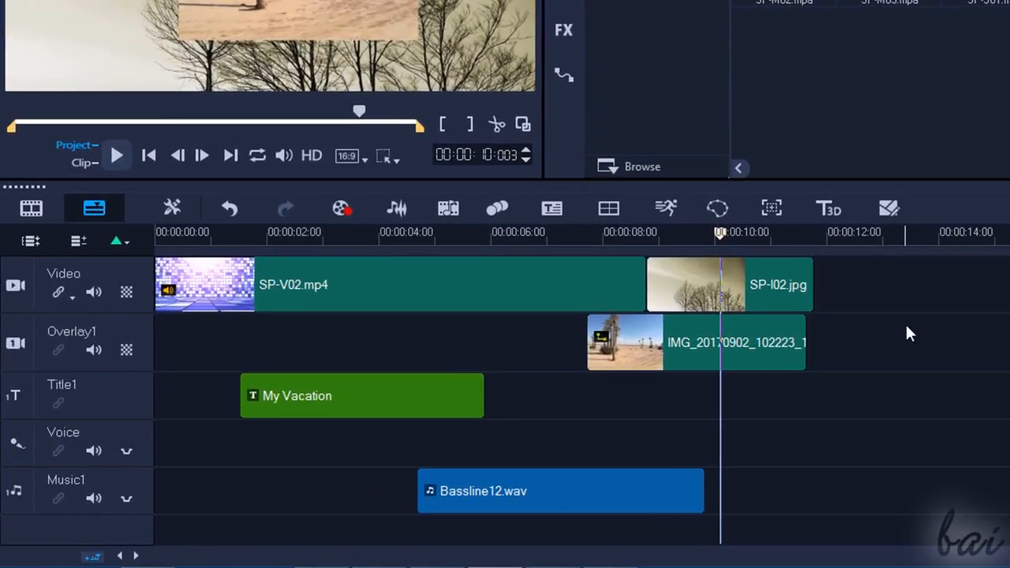
- Set the number of overlay tracks to 2 in the Track Manager
right_click(108, 323)
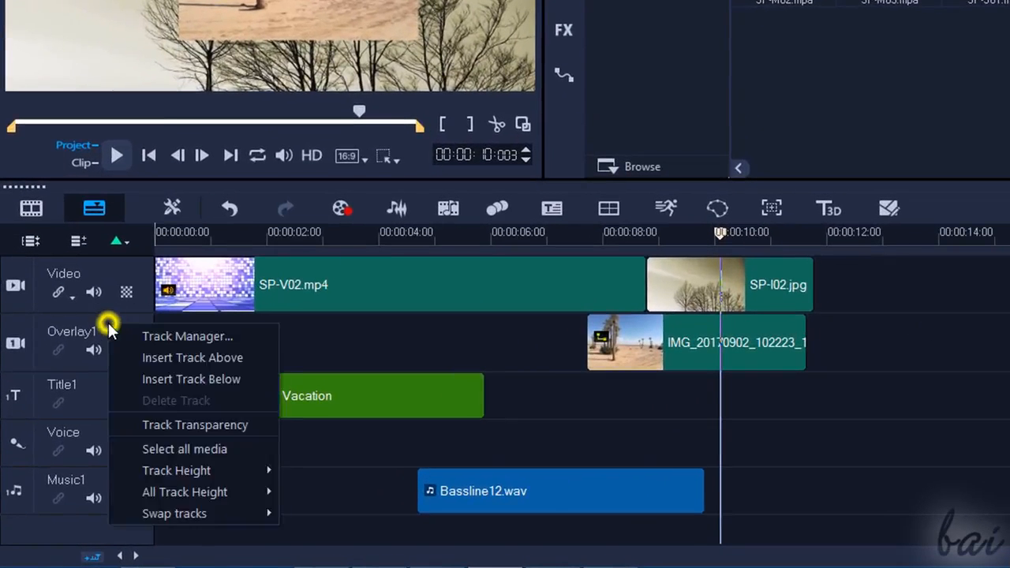
left_click(158, 336)
left_click(826, 119)
left_click(825, 149)
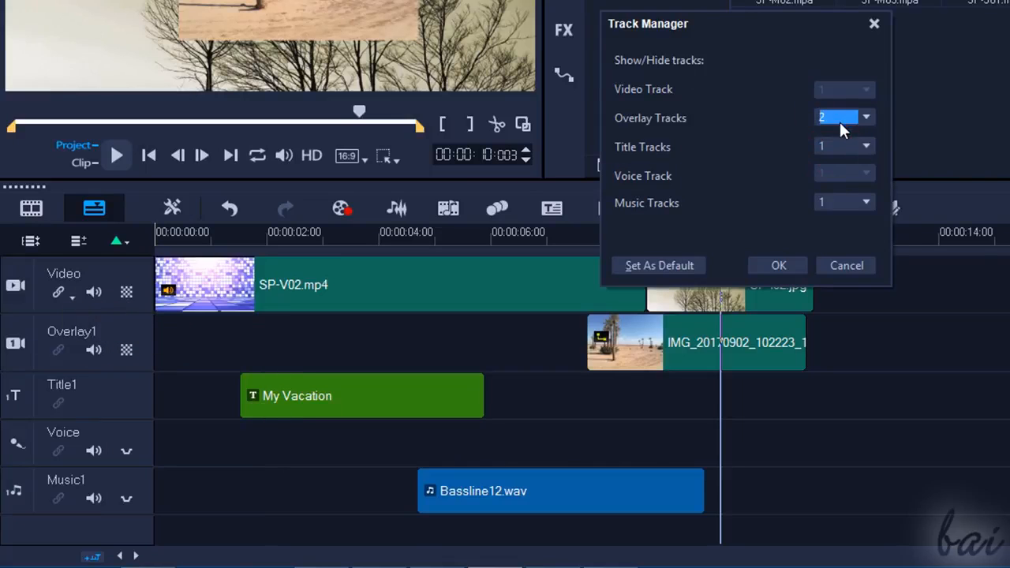
left_click(781, 264)
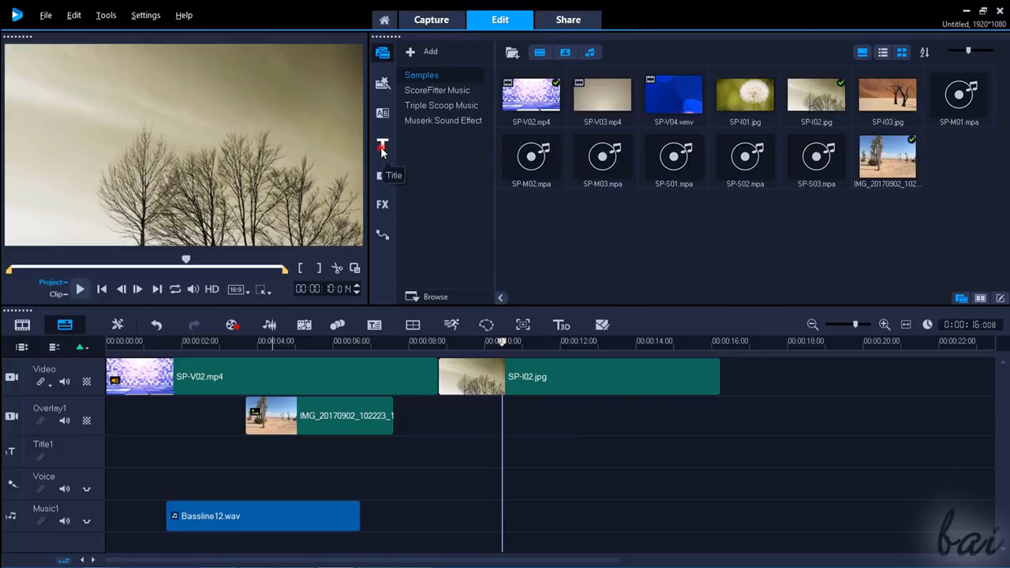
- Try several title presets, place the slanted "Lorem ipsum" preset on Title1 at about 10.9 seconds, and preview the project
left_click(382, 147)
left_click(588, 98)
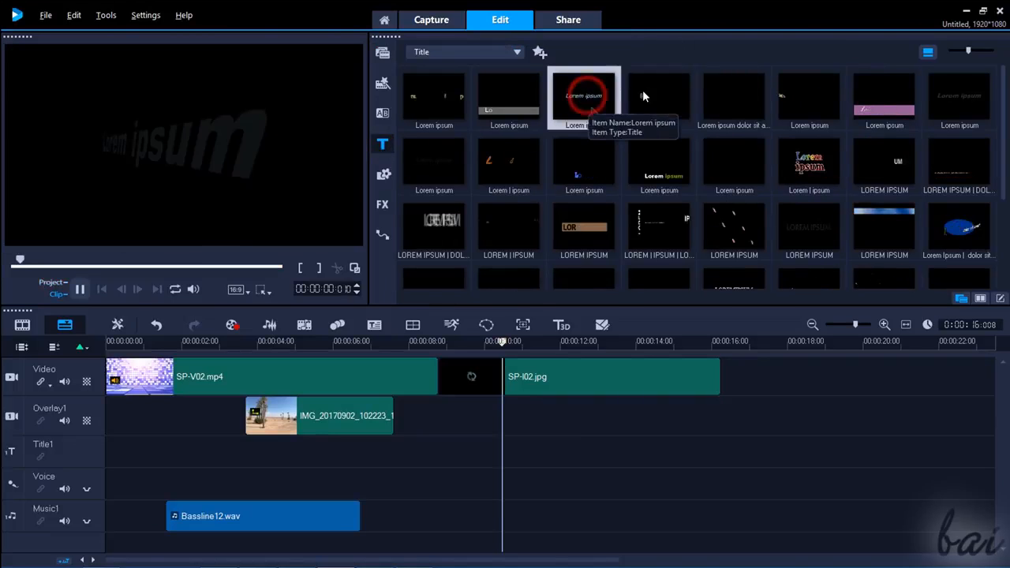
left_click(657, 164)
left_click(580, 235)
left_click(588, 101)
left_click_drag(575, 97, 521, 454)
left_click(79, 289)
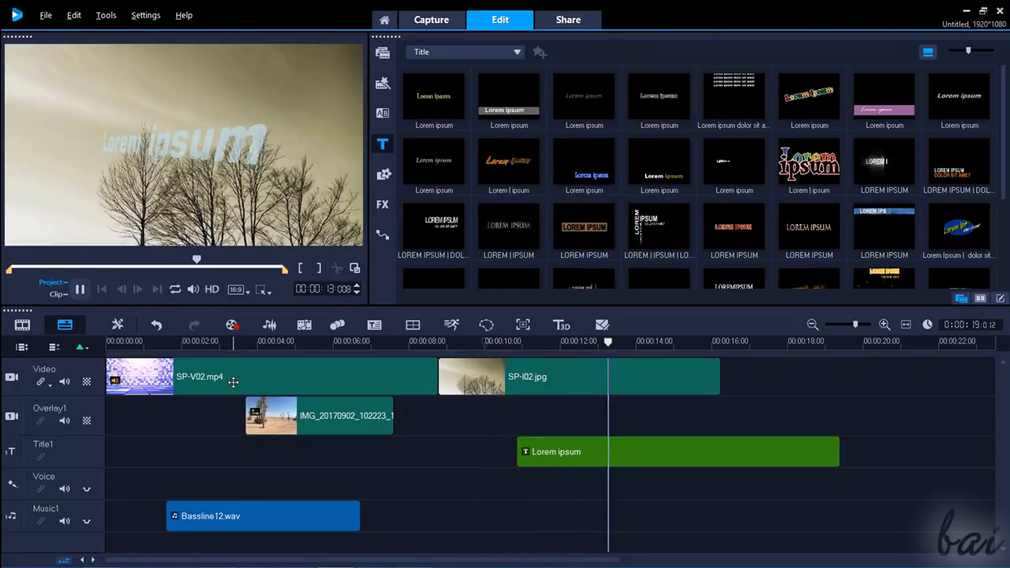
- Create a new title reading "Hello" over SP-I02.jpg, placed on Title1 at about 11.2 seconds
left_click(560, 380)
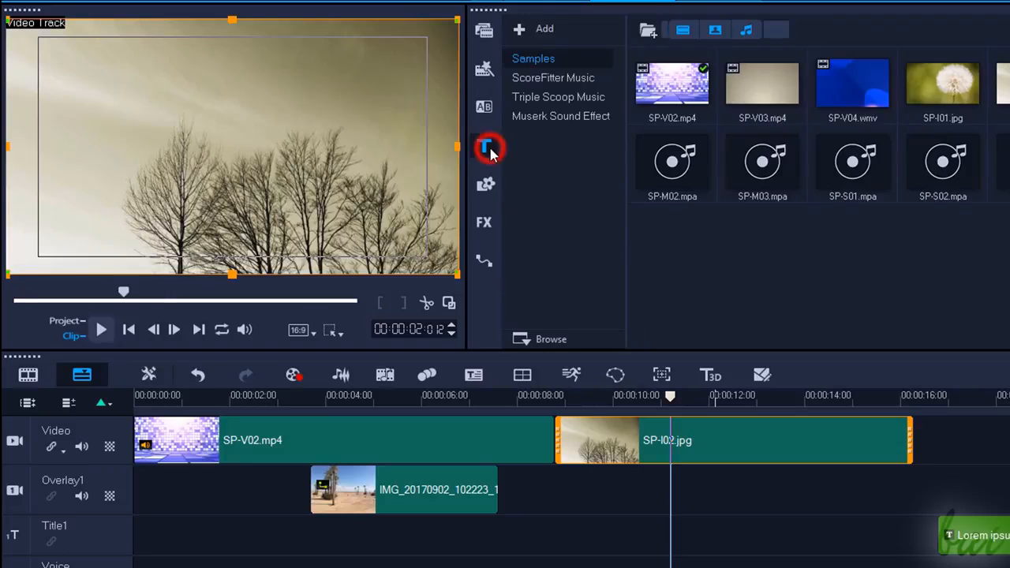
left_click(489, 147)
double_click(228, 141)
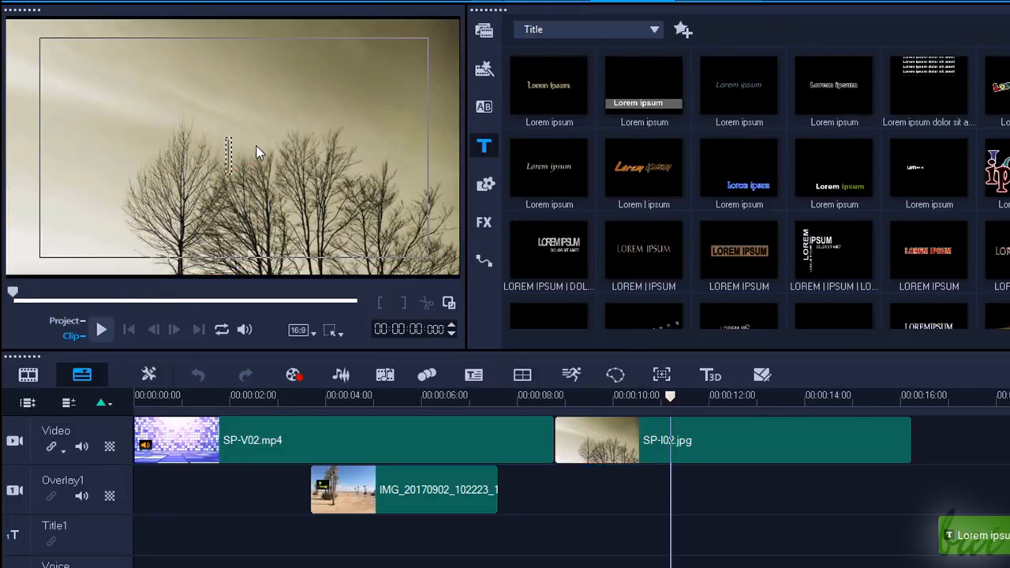
type("Hello")
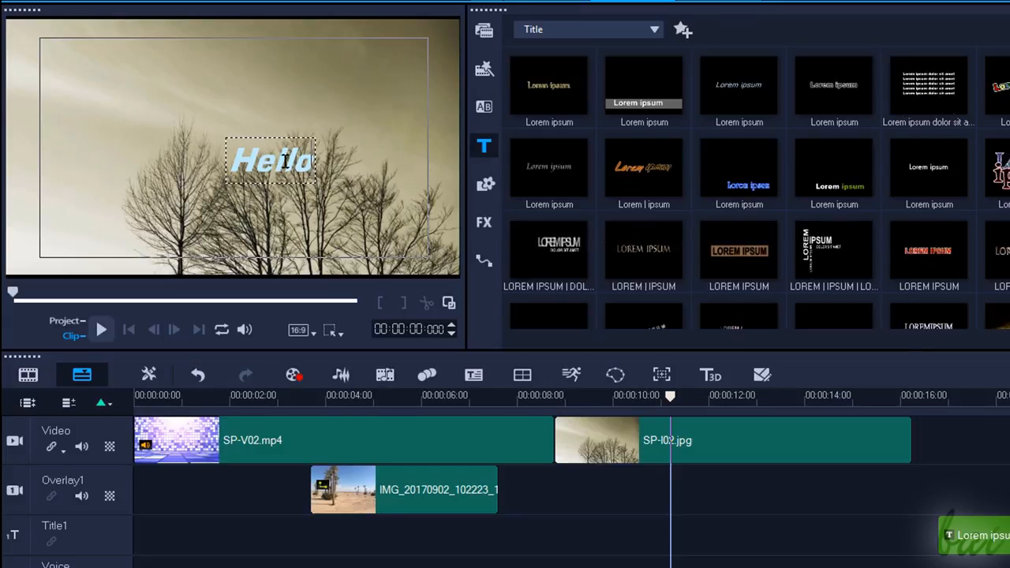
left_click(351, 191)
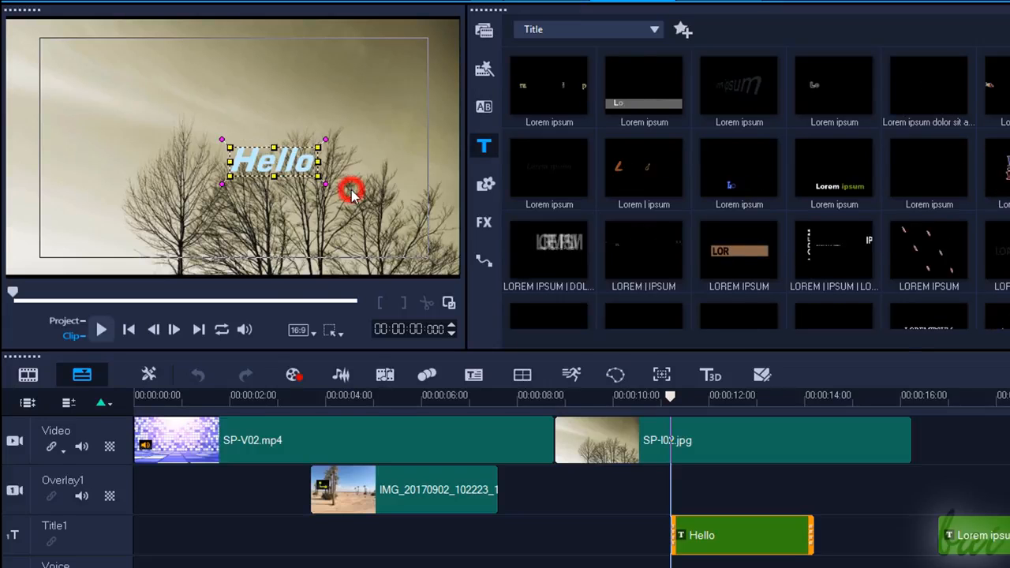
- Preview the Hello title by scrubbing the project to 00:00:12:011, and select its clip on Title1
left_click(281, 161)
left_click(723, 399)
left_click_drag(689, 401, 726, 399)
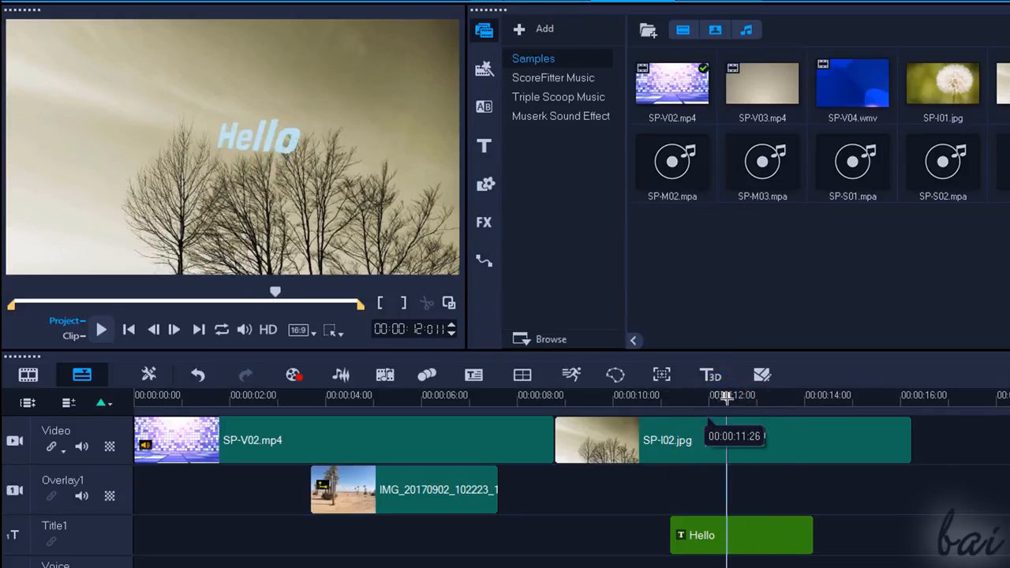
left_click(756, 535)
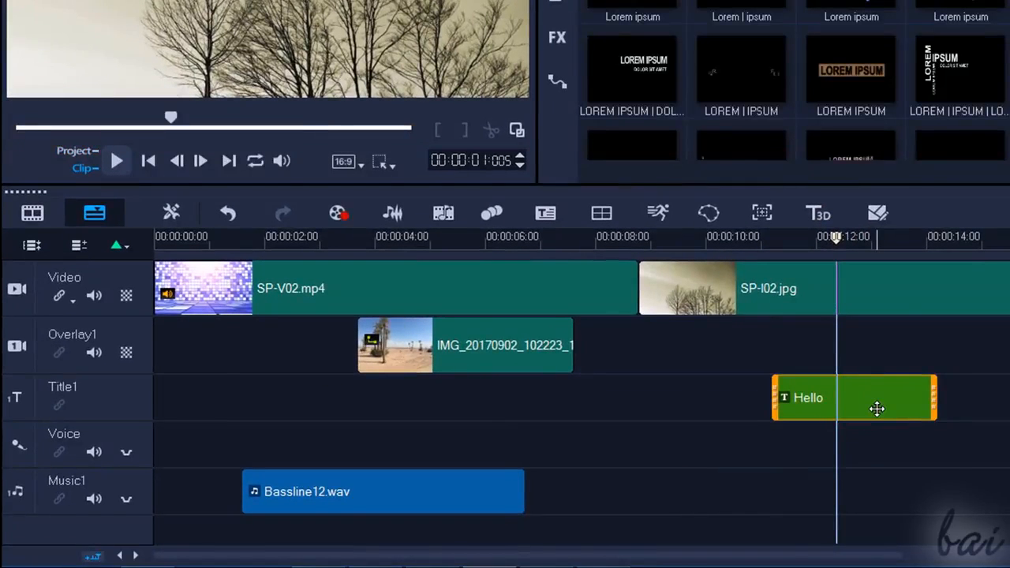
mouse_move(849, 402)
left_mouse_down()
mouse_move(842, 387)
mouse_move(855, 354)
mouse_move(821, 349)
mouse_move(823, 410)
mouse_move(832, 407)
left_mouse_up()
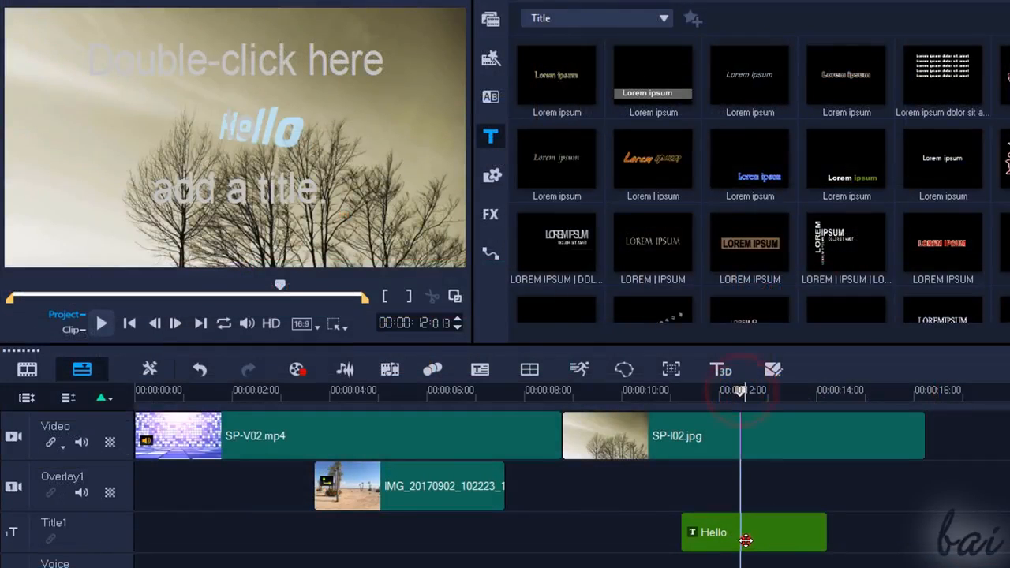
- Enlarge the Hello text in the preview, rotate it by about 12 degrees, and reposition it above the trees
left_click(746, 541)
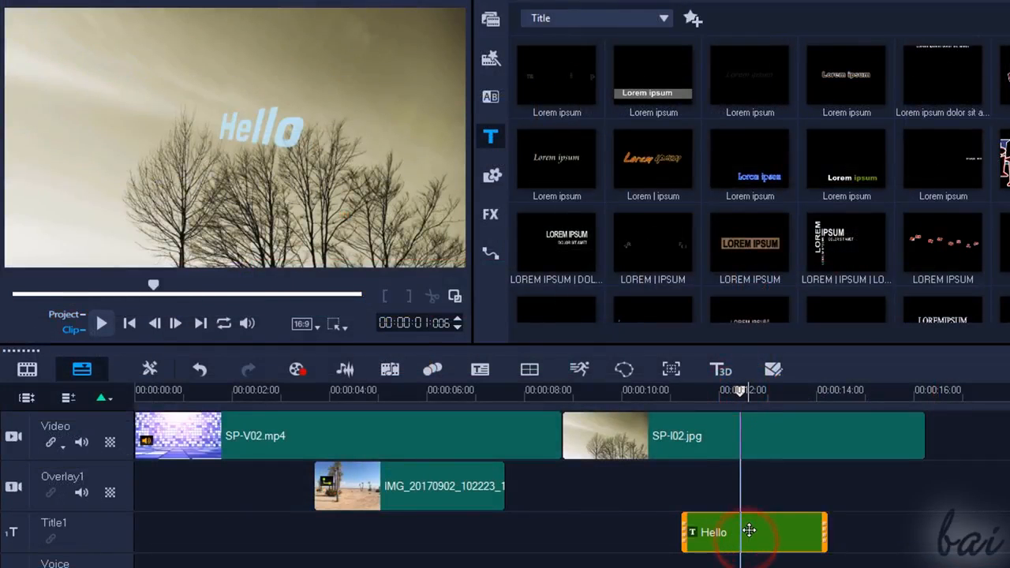
left_click(245, 125)
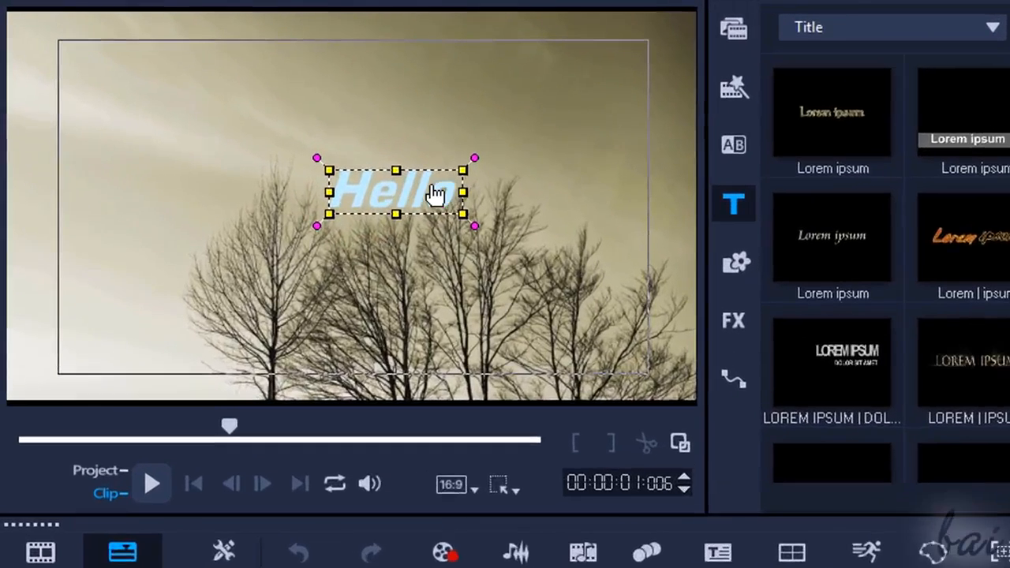
left_click_drag(331, 148, 308, 168)
left_click_drag(426, 237, 419, 168)
left_click_drag(480, 189, 580, 128)
left_click_drag(514, 166, 487, 169)
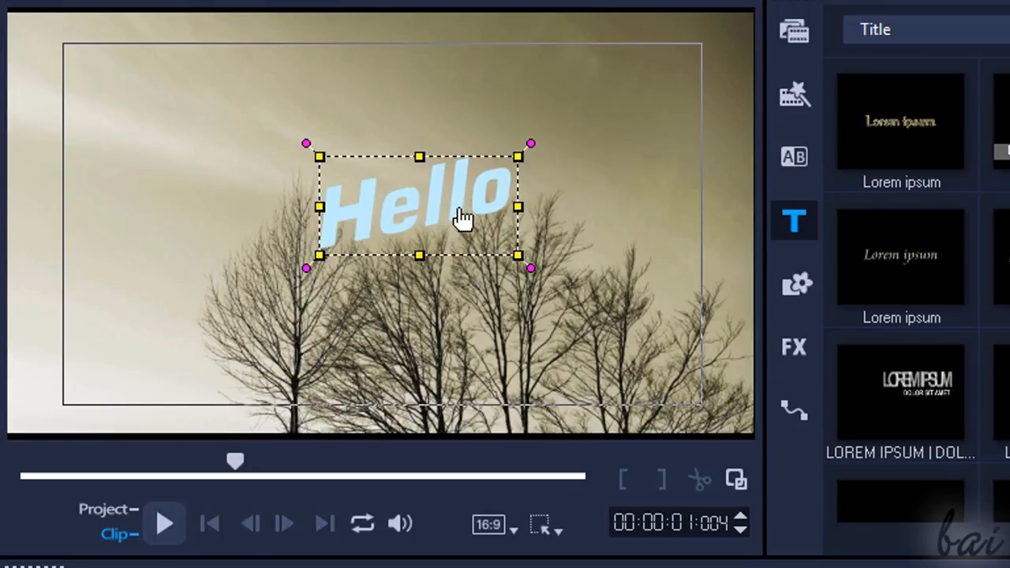
- Add a second text "MyVacation" to the Hello title clip, and arrange it below the Hello text in the preview
left_click(130, 107)
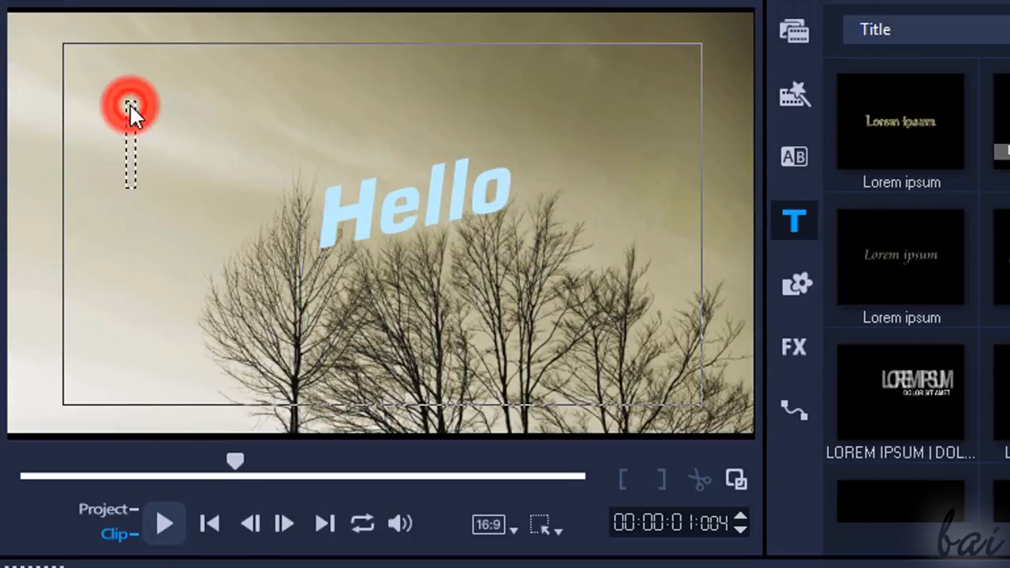
type("MyVacation")
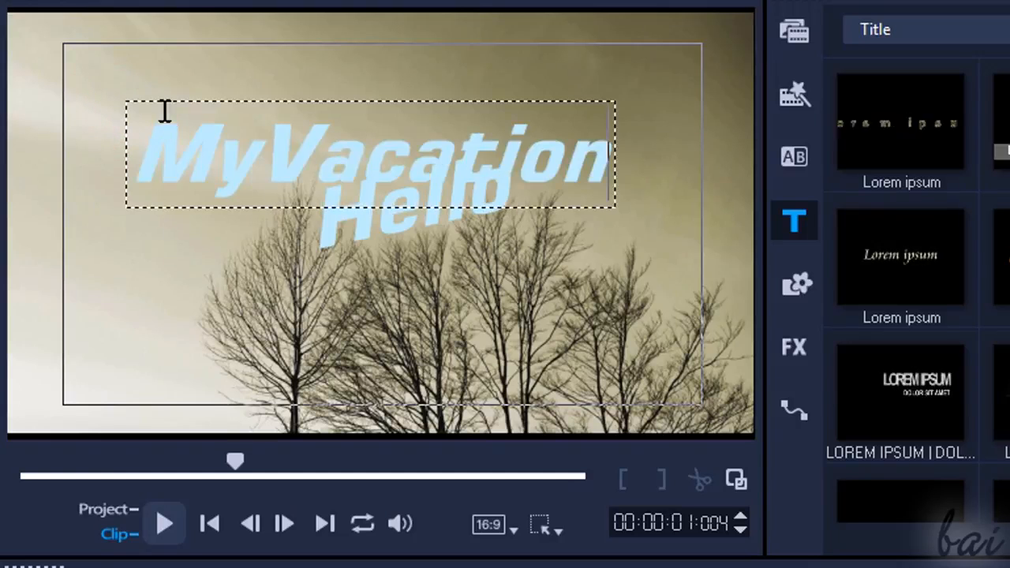
left_click(181, 86)
left_click_drag(181, 86, 210, 295)
left_click(359, 233)
left_click_drag(413, 189, 361, 103)
left_click(397, 272)
left_click_drag(429, 282, 425, 254)
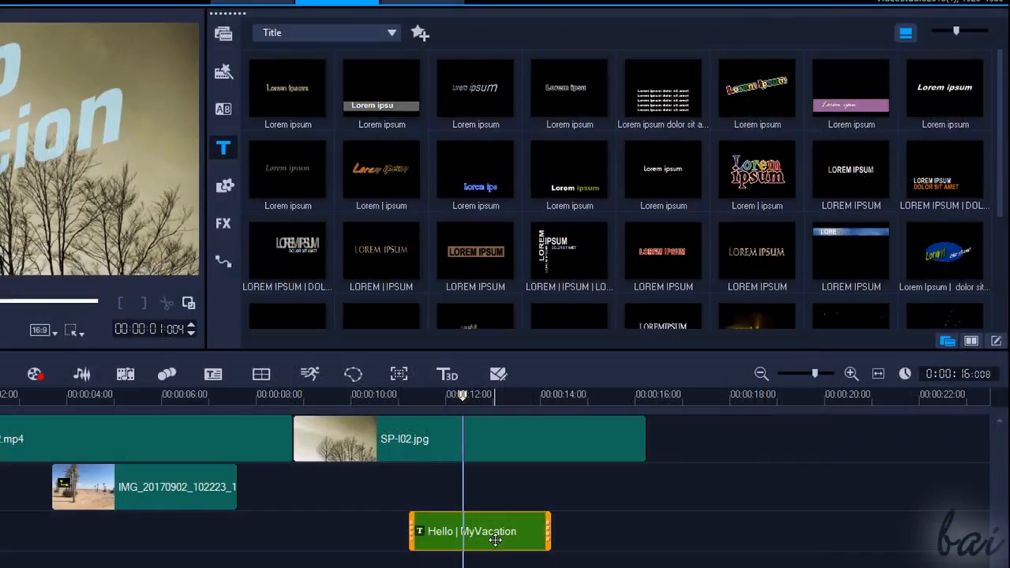
- Open the title clip's editing options and set the colour of the Hello text to red
left_click(496, 541)
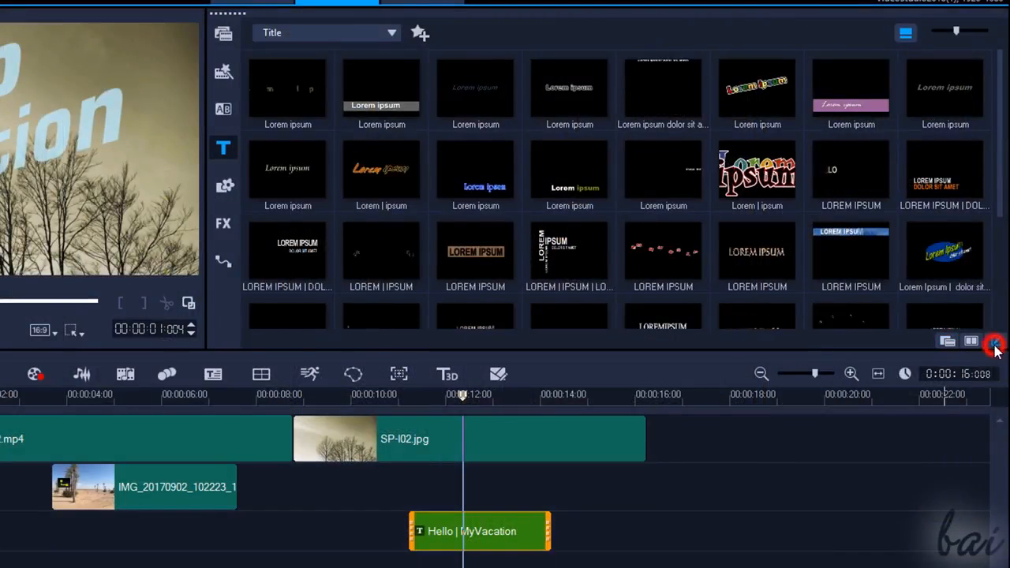
left_click(995, 342)
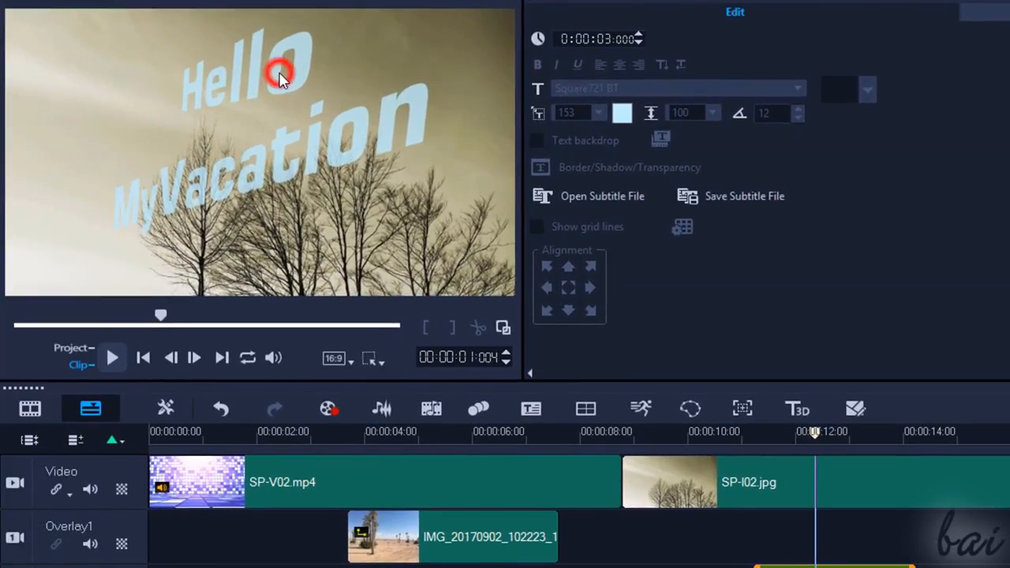
double_click(280, 75)
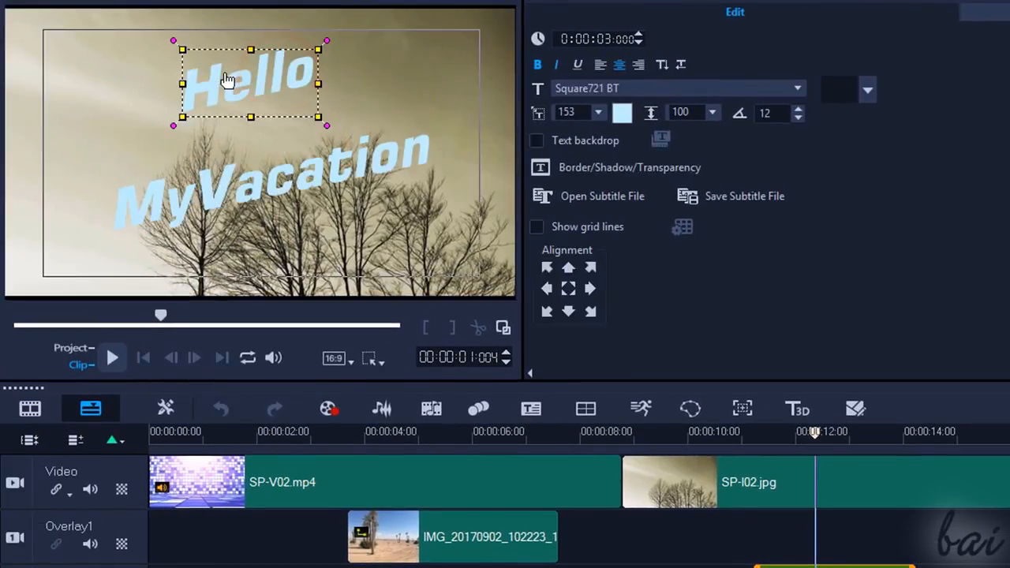
left_click(623, 118)
left_click(636, 144)
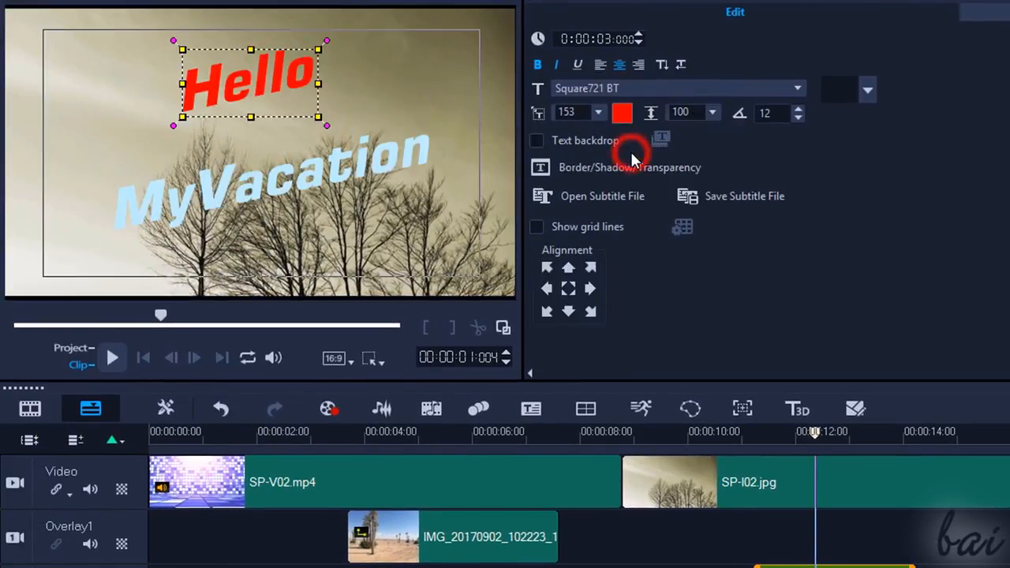
- Set the Hello text's font to Swis721 BT, and enable Outer stroke border in its Border/Shadow/Transparency settings
left_click(557, 67)
left_click(621, 66)
left_click(654, 88)
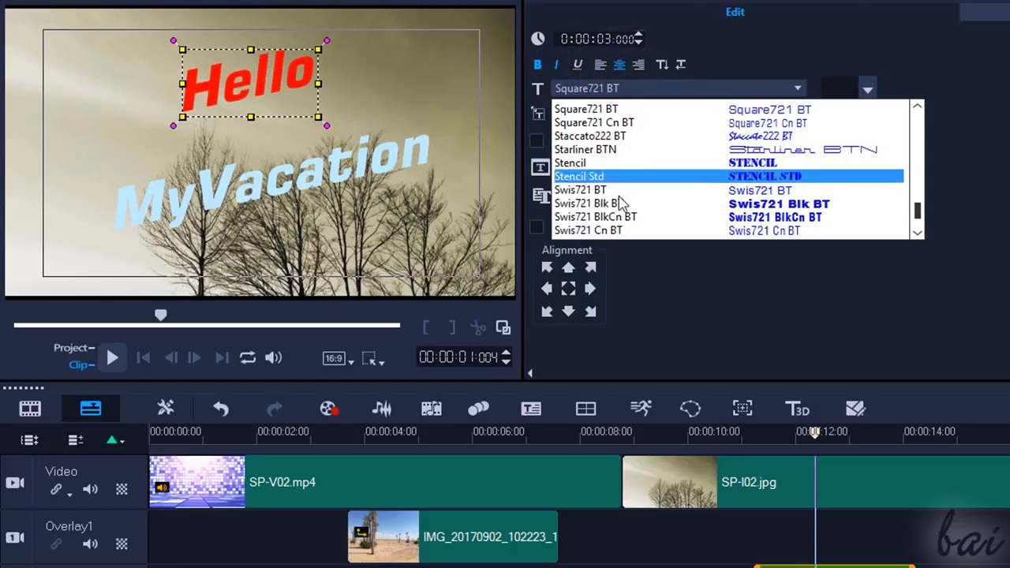
left_click(764, 197)
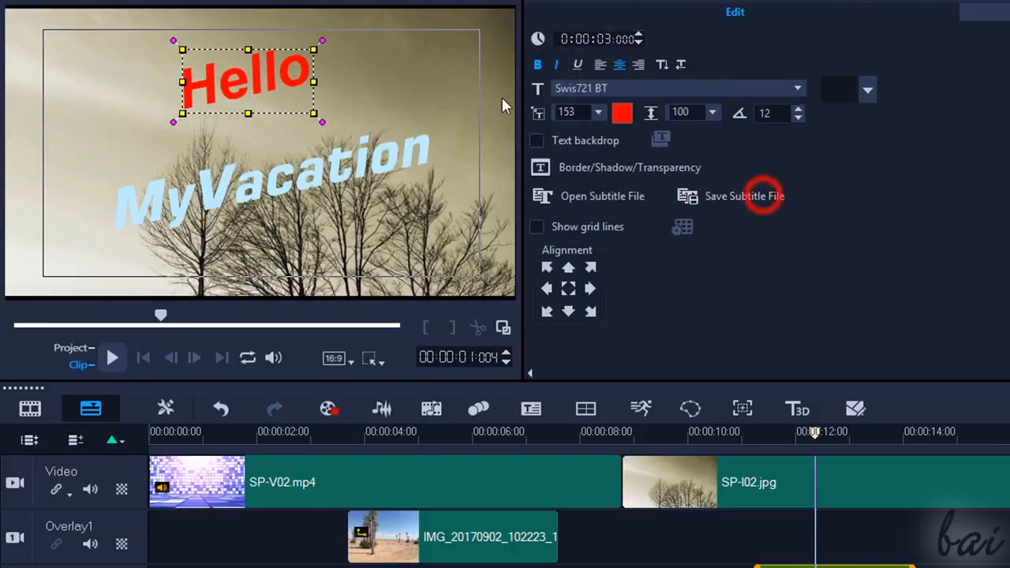
left_click(591, 167)
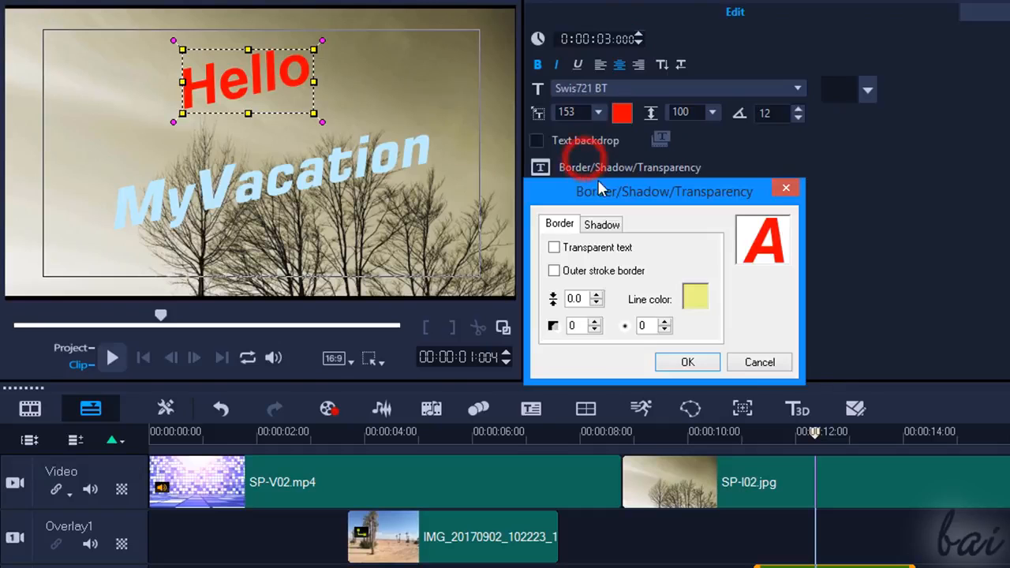
left_click(555, 271)
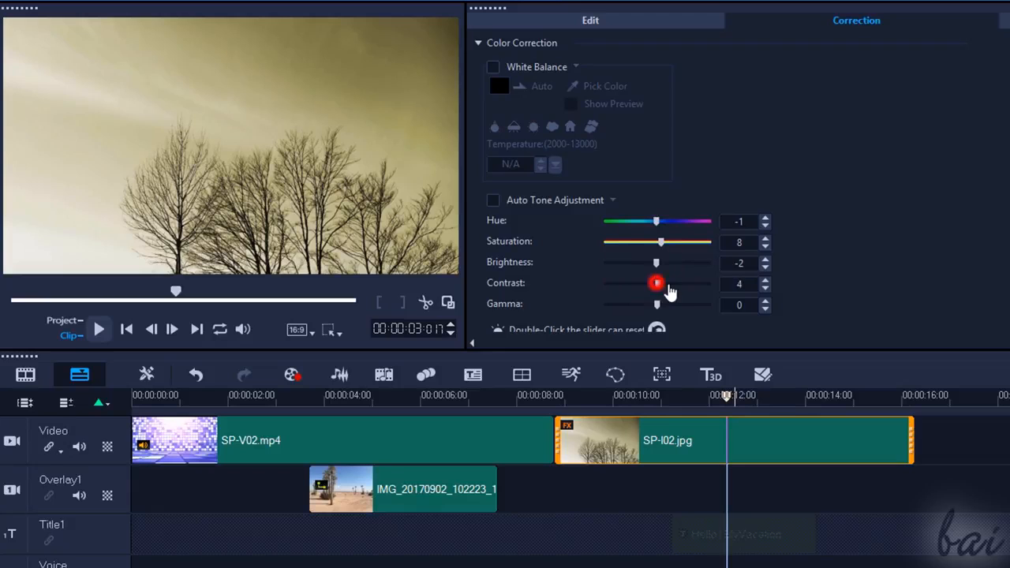
- Select the SP-I02.jpg clip on the Video track, and try rotating it right and back left
left_click_drag(667, 287, 654, 309)
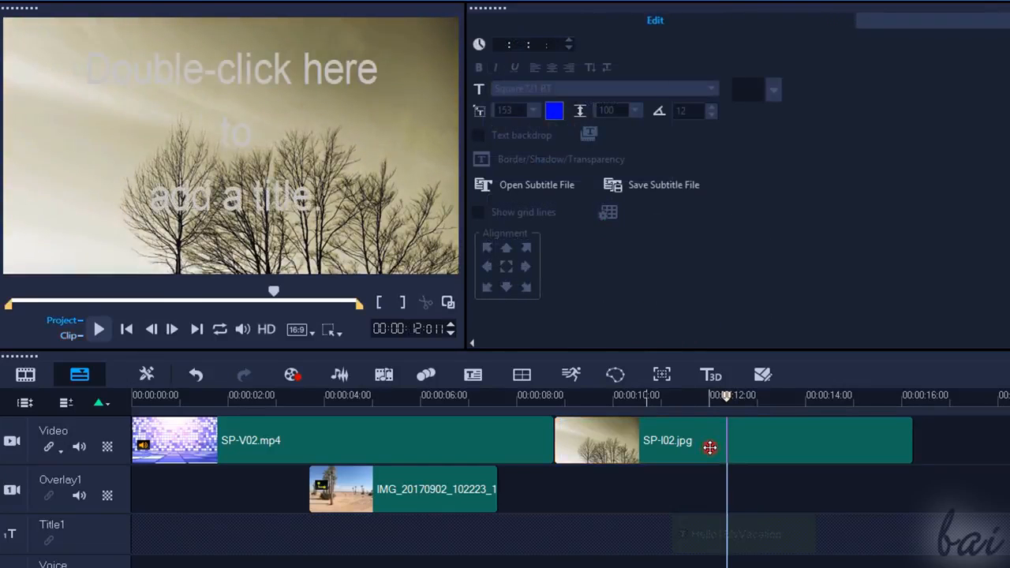
left_click(710, 448)
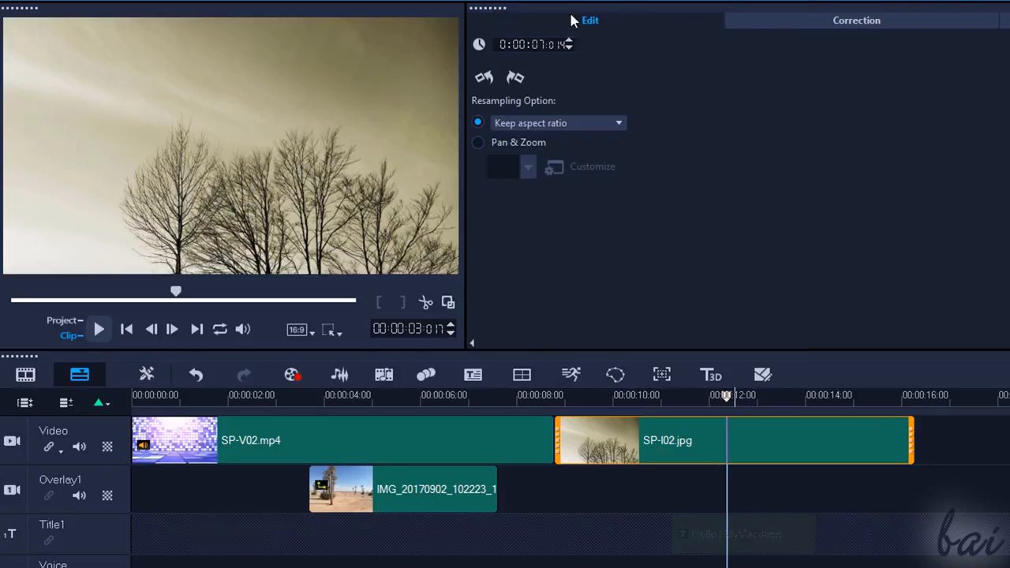
left_click(515, 78)
left_click(484, 77)
- Open the Color Correction settings of SP-I02.jpg, and try out different brightness and contrast levels
left_click(851, 24)
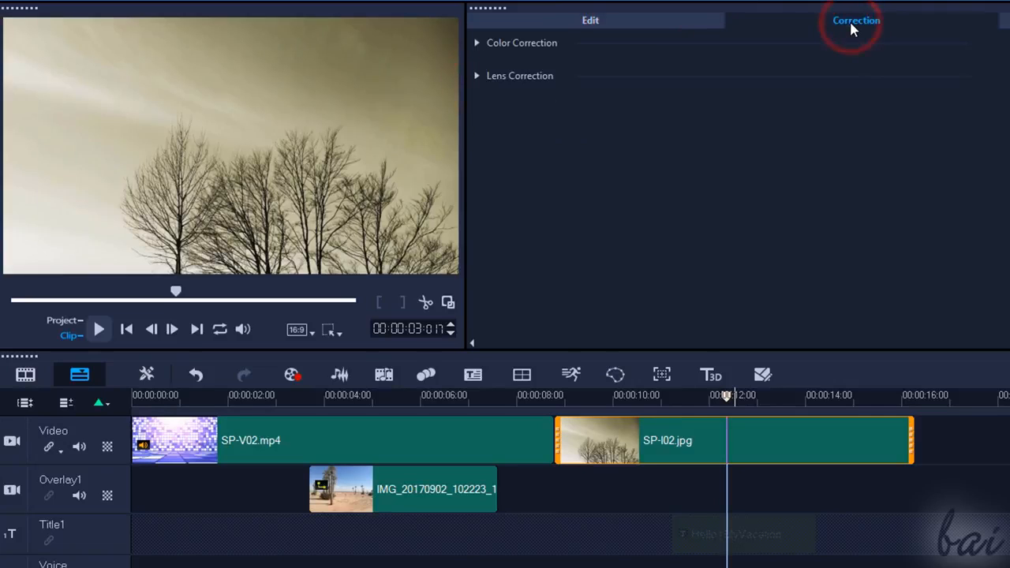
left_click(478, 44)
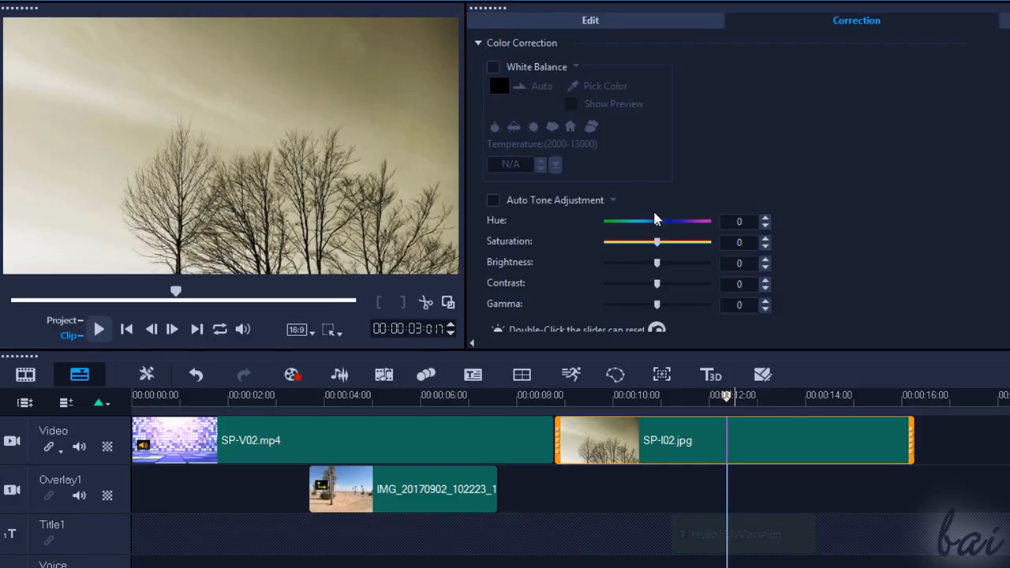
mouse_move(658, 265)
left_mouse_down()
mouse_move(683, 268)
mouse_move(656, 267)
left_mouse_up()
mouse_move(658, 285)
left_mouse_down()
mouse_move(687, 286)
mouse_move(642, 292)
left_mouse_up()
left_click_drag(642, 292, 669, 295)
- Try shifting the hue of SP-I02.jpg in both directions, return it close to neutral, and adjust saturation and gamma
left_click_drag(657, 224, 632, 226)
left_click_drag(632, 225, 687, 225)
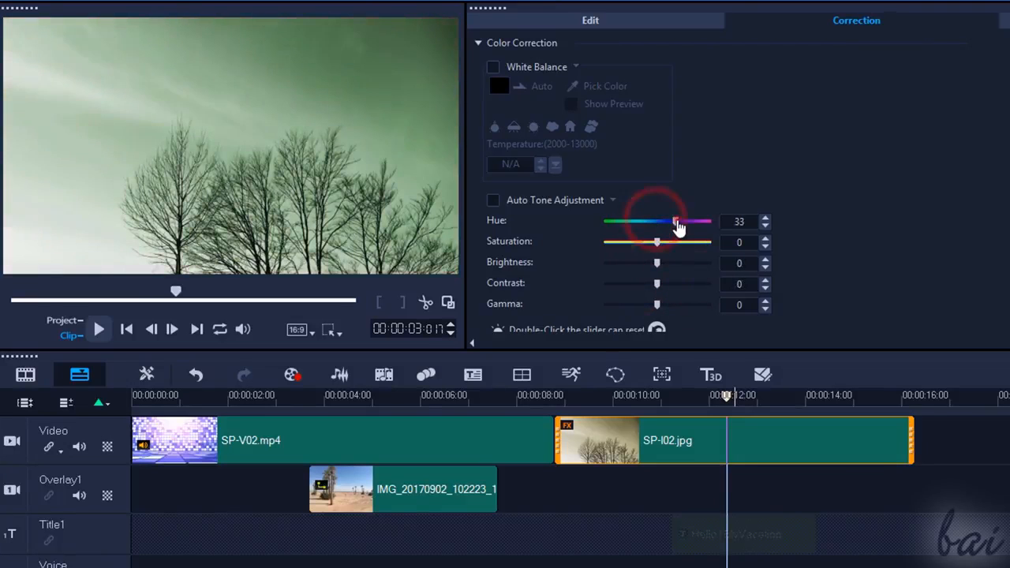
left_click_drag(687, 226, 656, 227)
left_click_drag(658, 243, 685, 251)
mouse_move(656, 307)
left_mouse_down()
mouse_move(614, 317)
mouse_move(677, 311)
mouse_move(670, 300)
mouse_move(660, 313)
left_mouse_up()
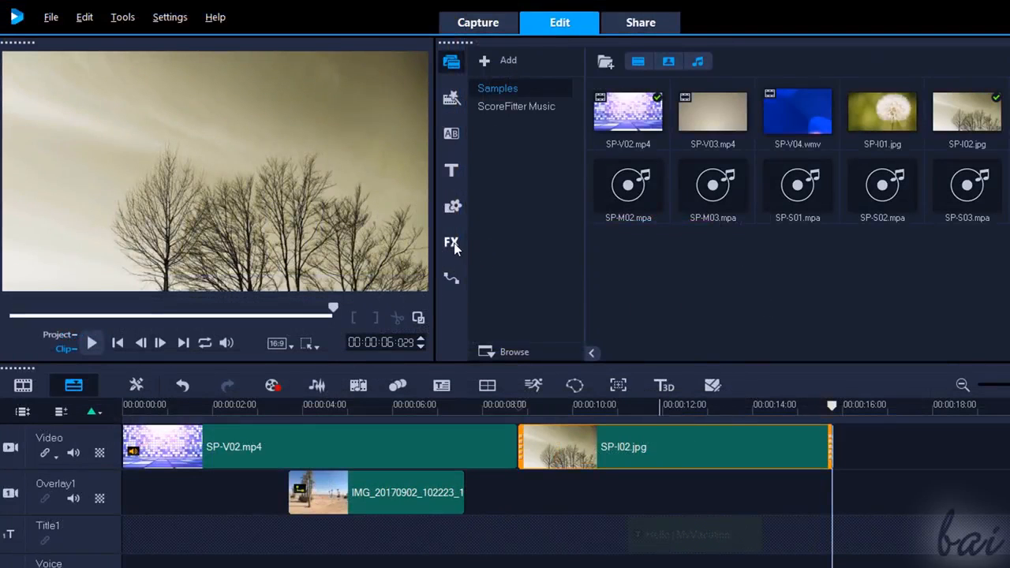
- Sample several video filters in the effects library, apply Bubble to the SP-I02.jpg clip, and preview it at 00:00:13:000
left_click(453, 243)
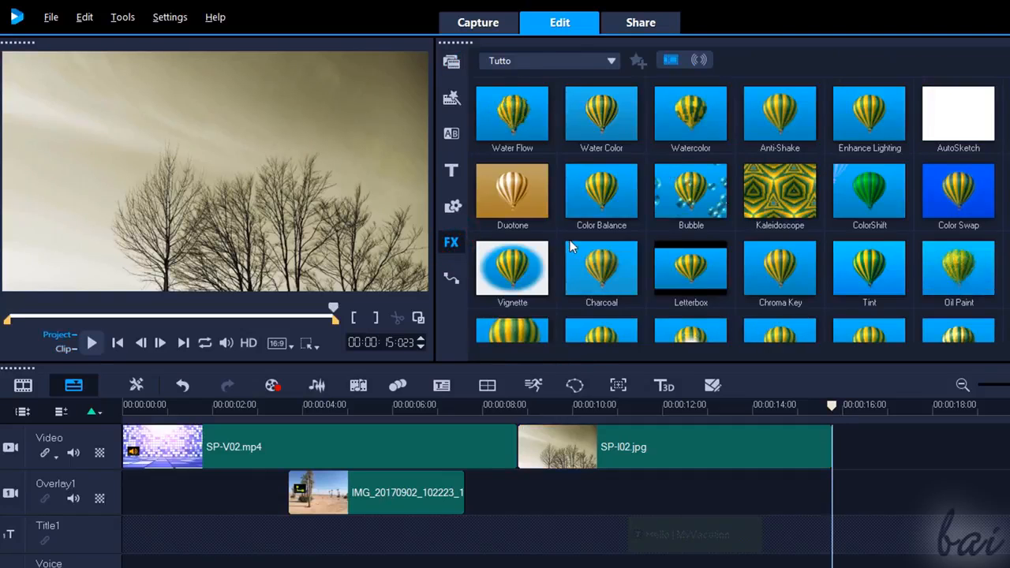
left_click(692, 191)
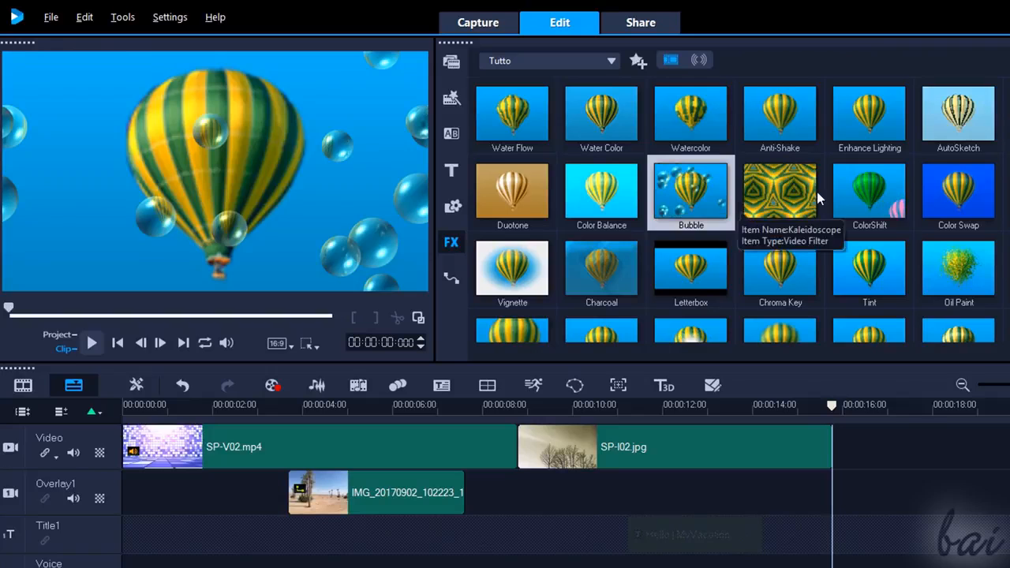
left_click(852, 198)
left_click(948, 276)
left_click(702, 196)
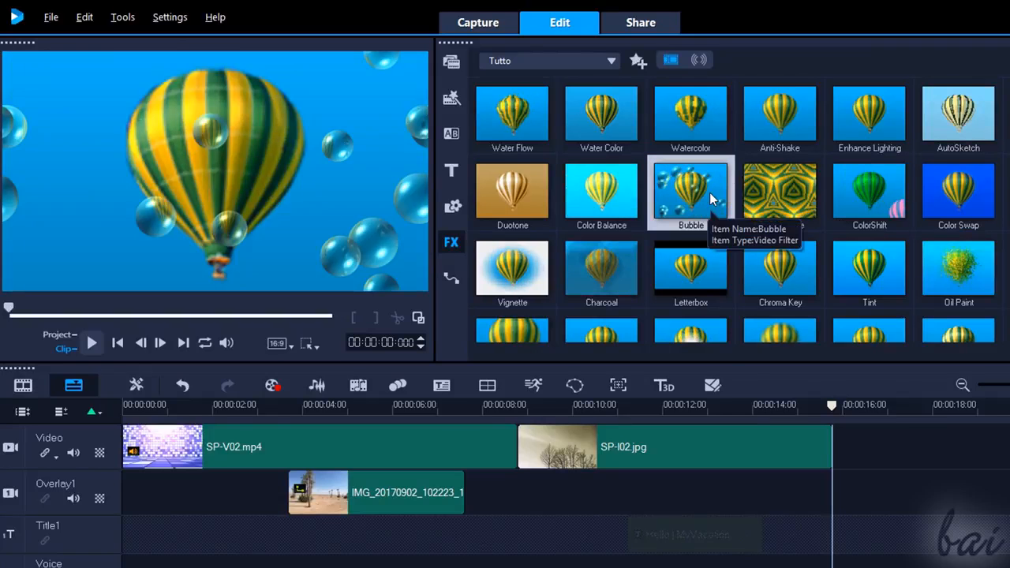
left_click_drag(677, 294, 691, 455)
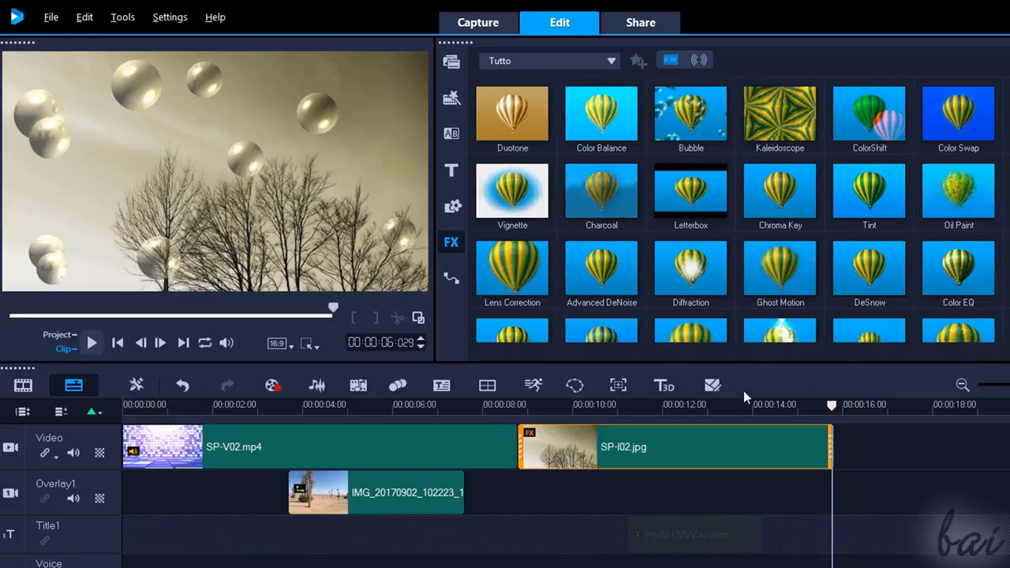
left_click(708, 405)
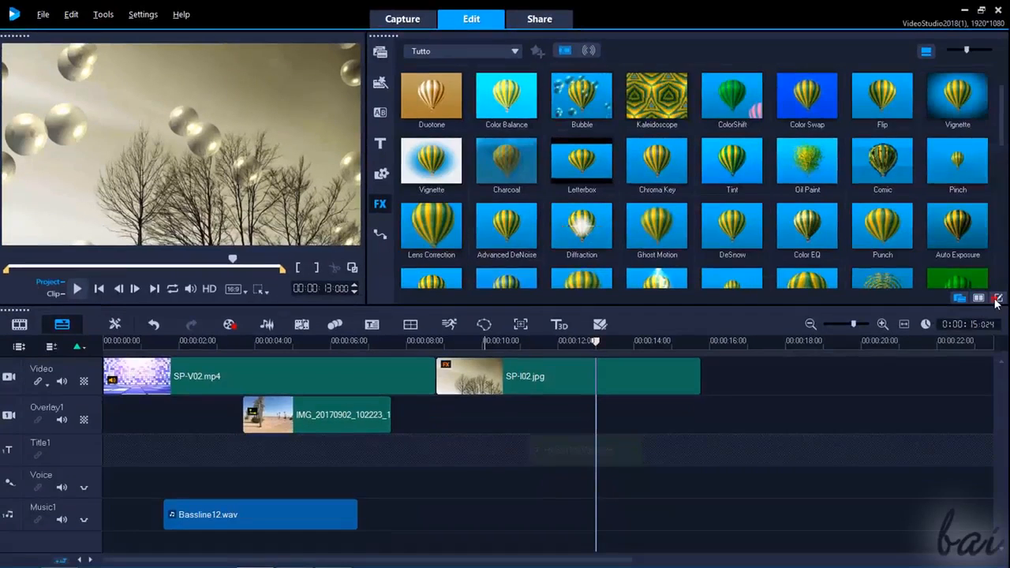
- Apply the Oil Paint filter to the SP-I02.jpg clip, and turn off Replace Last Filter in its effect options
left_click(996, 299)
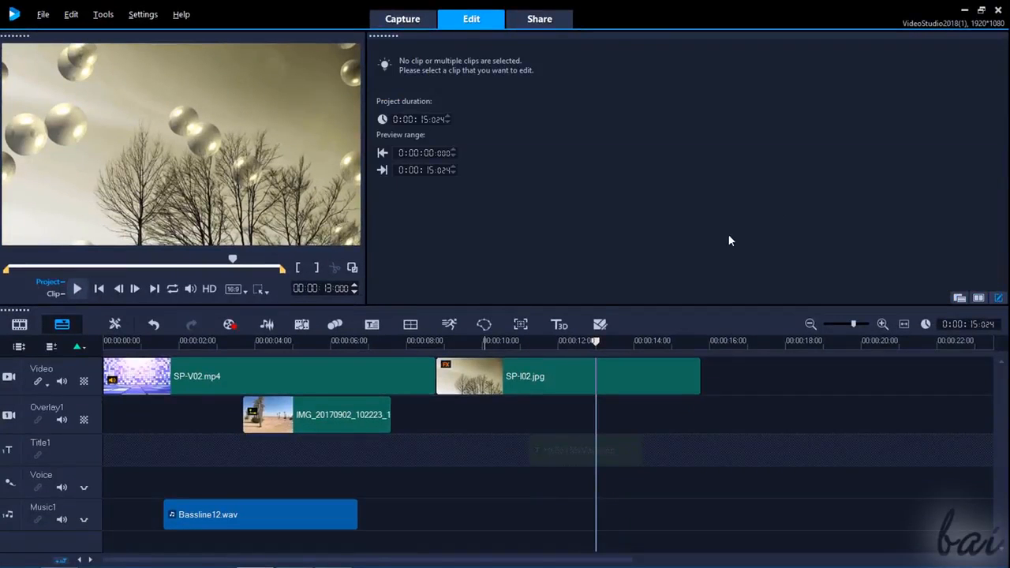
left_click(595, 375)
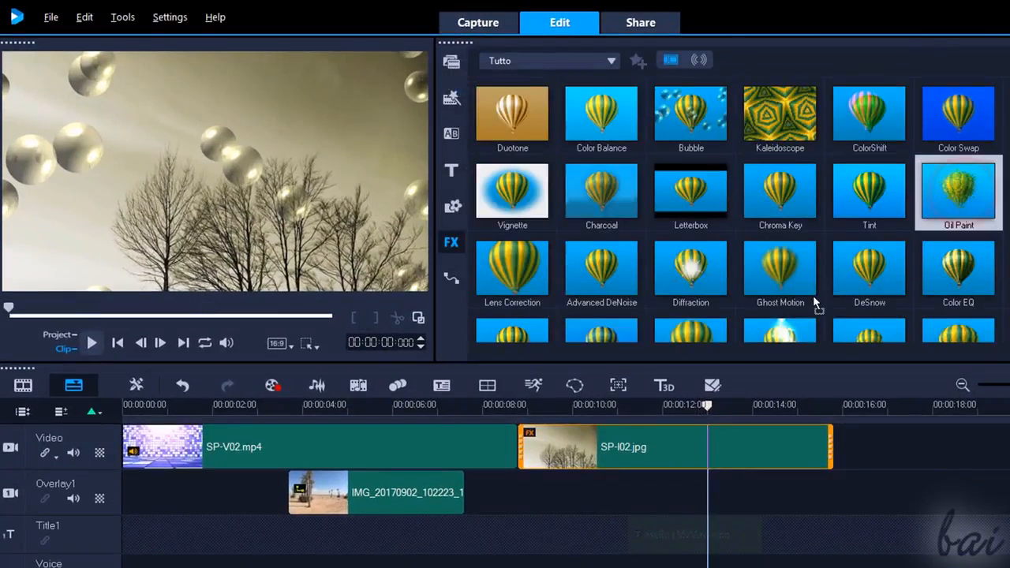
left_click_drag(813, 298, 686, 439)
mouse_move(709, 405)
left_mouse_down()
mouse_move(659, 400)
mouse_move(711, 395)
left_mouse_up()
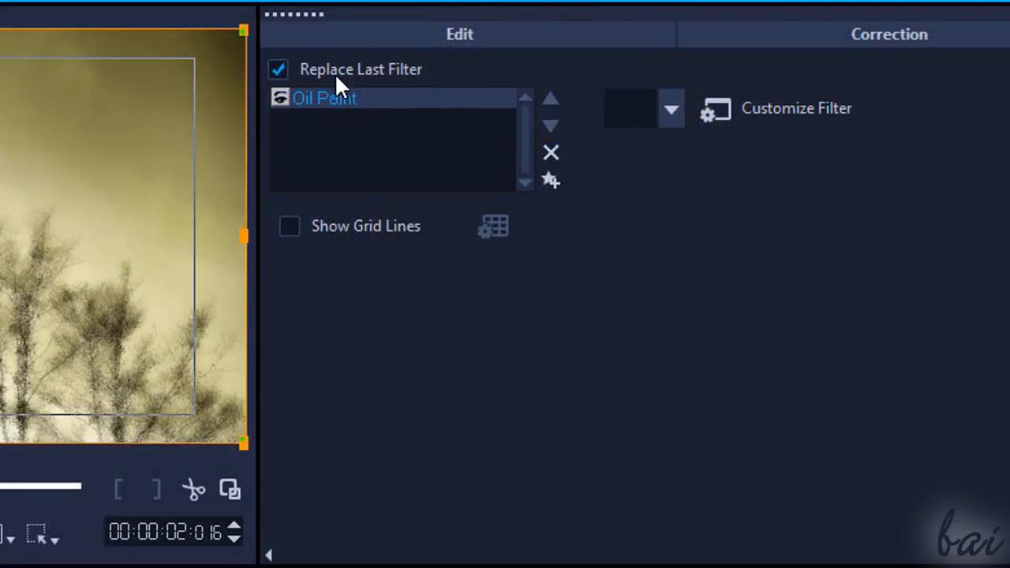
left_click(278, 70)
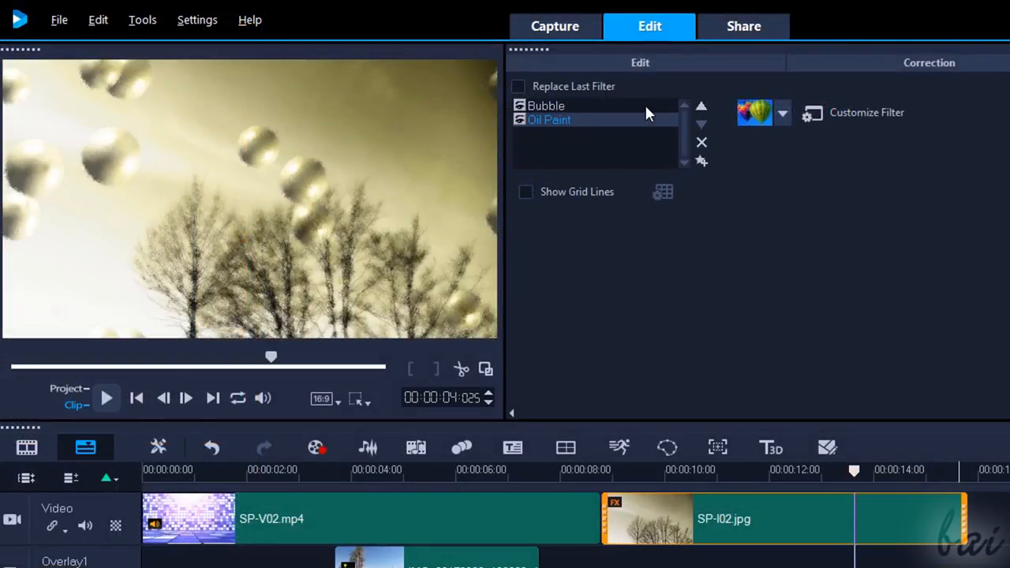
- Reorder the filters of SP-I02.jpg so that Bubble comes below Oil Paint in the list
left_click(581, 104)
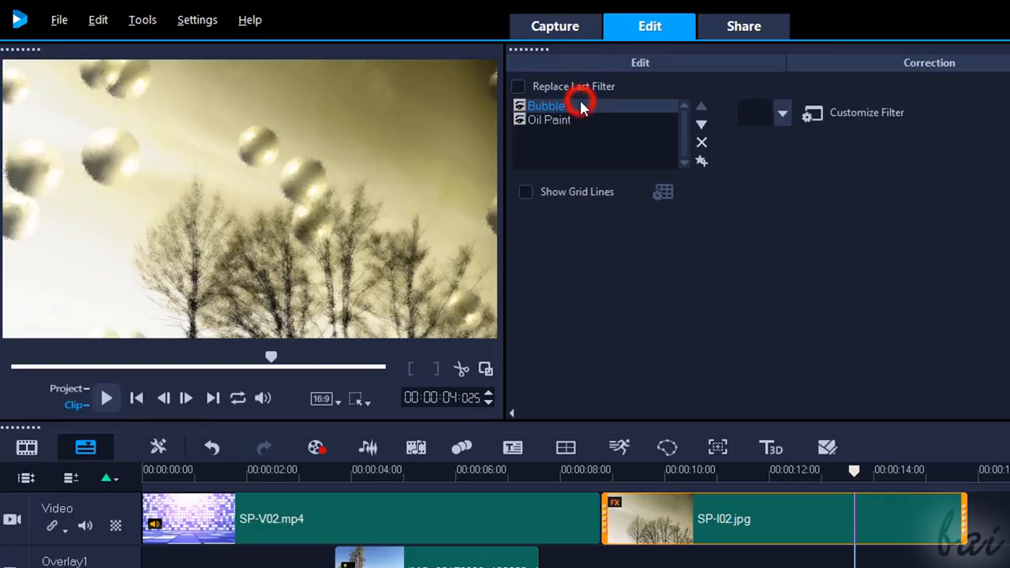
left_click(701, 124)
left_click(701, 112)
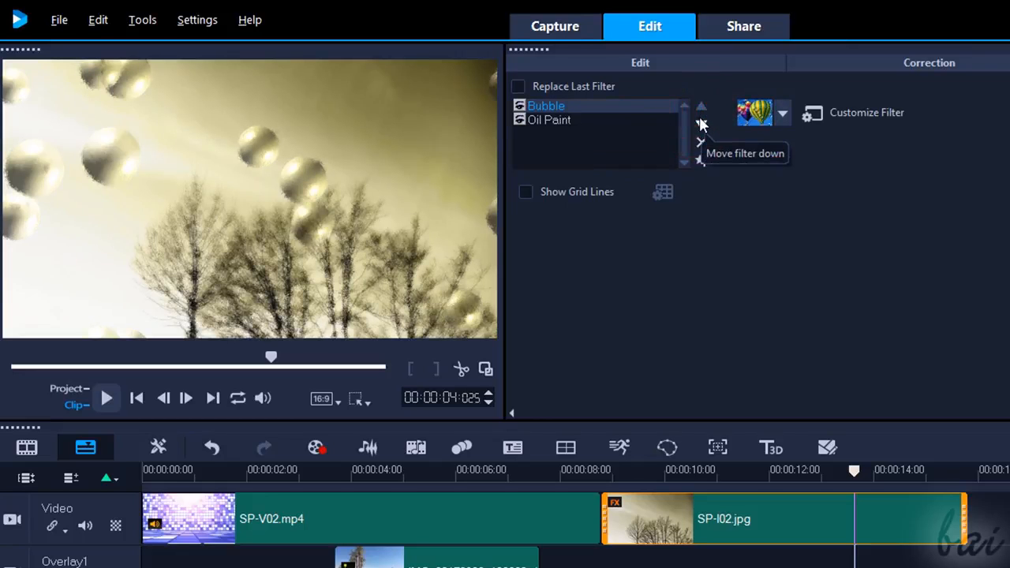
left_click(701, 127)
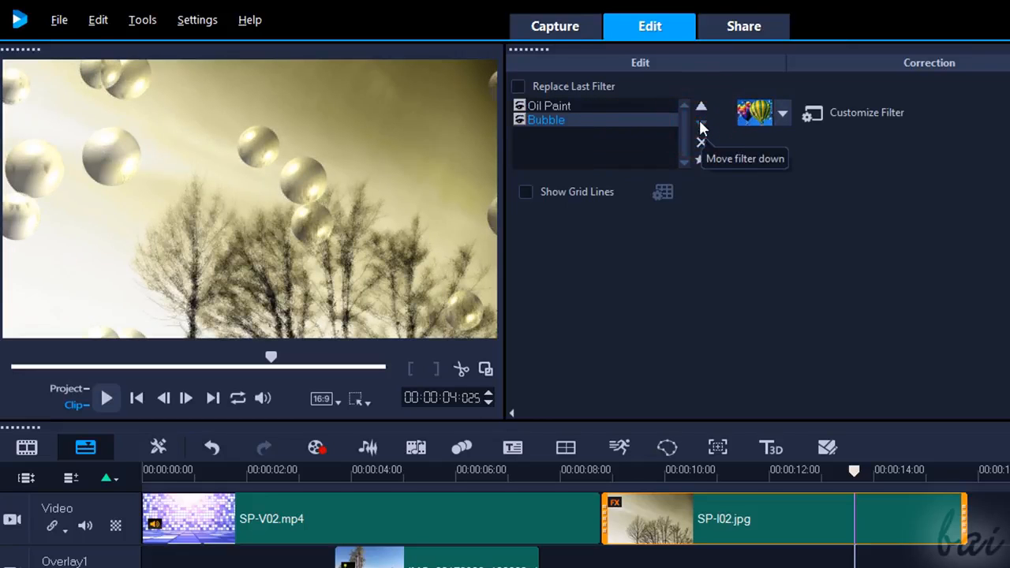
- Hide and show the Bubble and Oil Paint filters one after the other to compare their effect
left_click(522, 120)
left_click(521, 120)
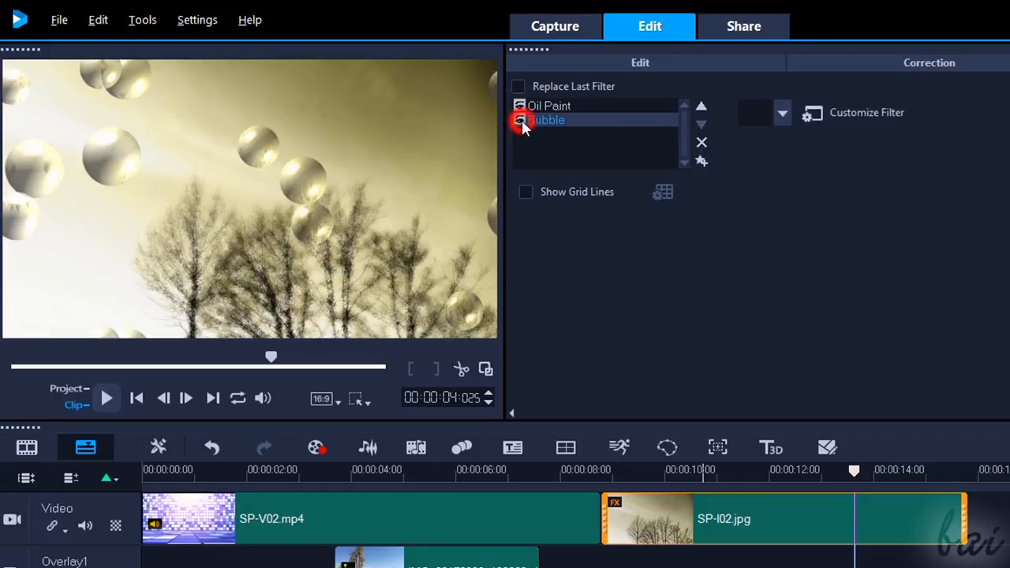
left_click(522, 106)
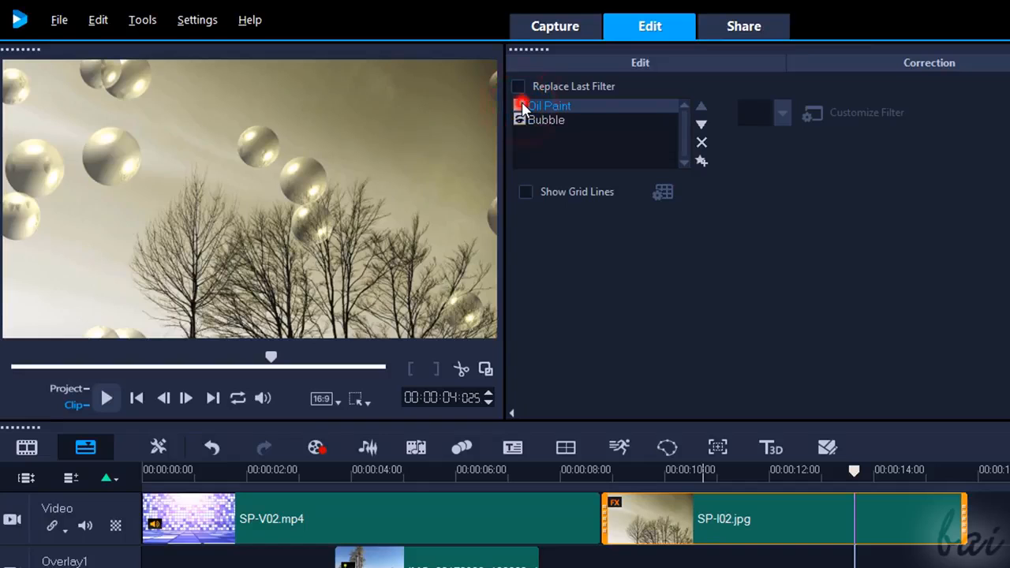
left_click(521, 106)
- Delete the Bubble filter from SP-I02.jpg, and customize the Oil Paint filter with a shorter stroke length
left_click(552, 120)
left_click(701, 144)
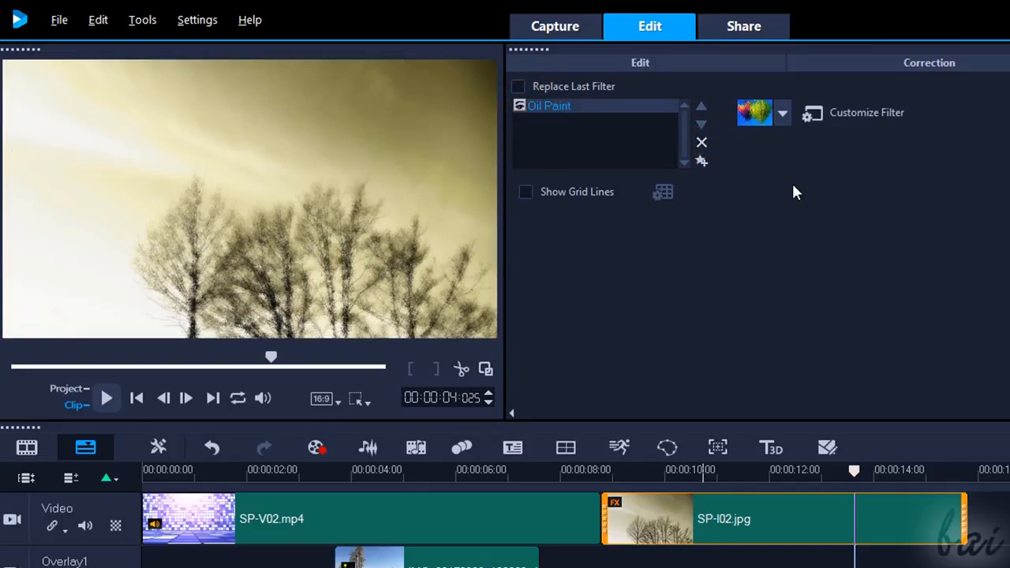
left_click(586, 107)
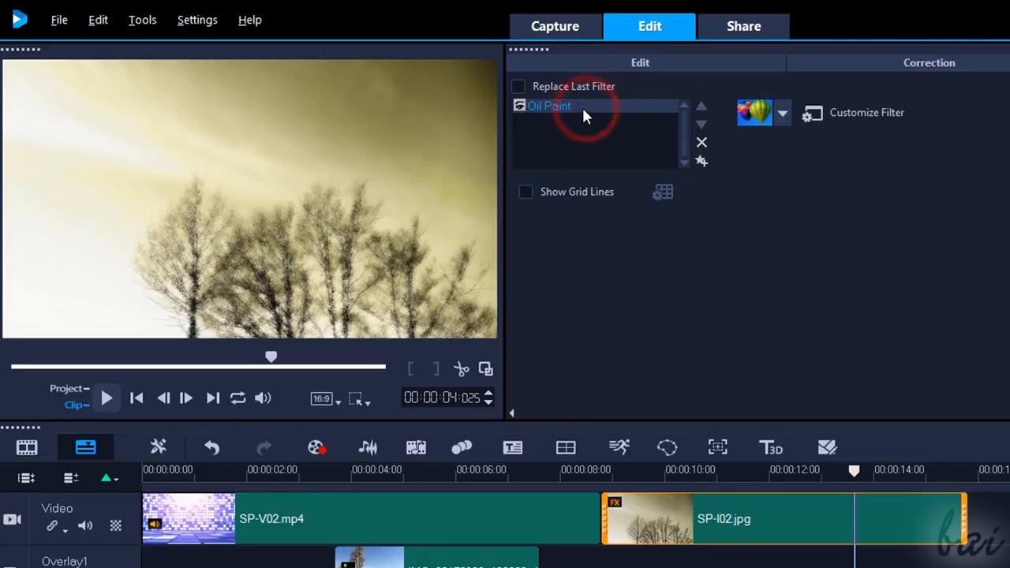
left_click(883, 114)
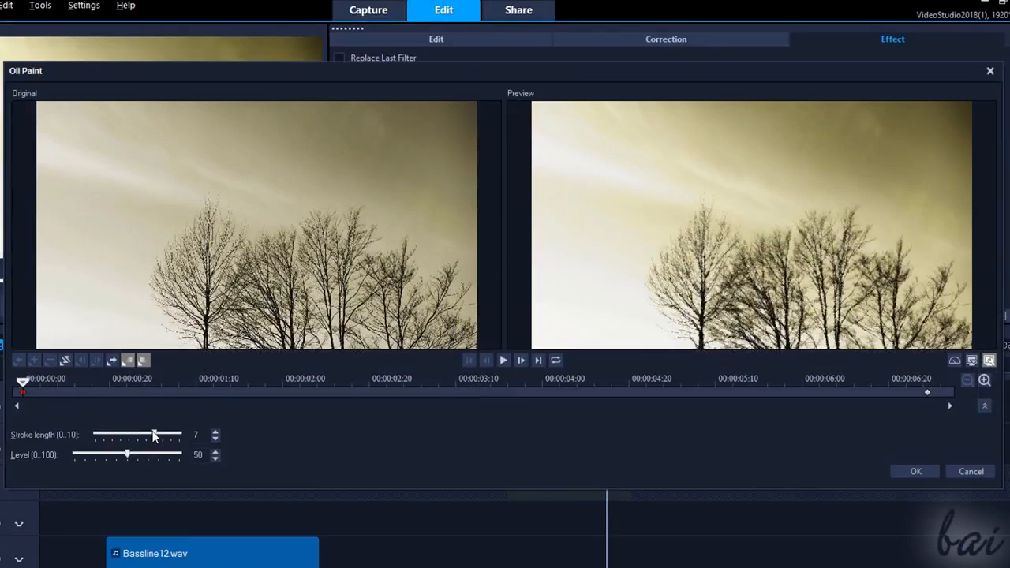
mouse_move(154, 436)
left_mouse_down()
mouse_move(175, 433)
mouse_move(110, 433)
left_mouse_up()
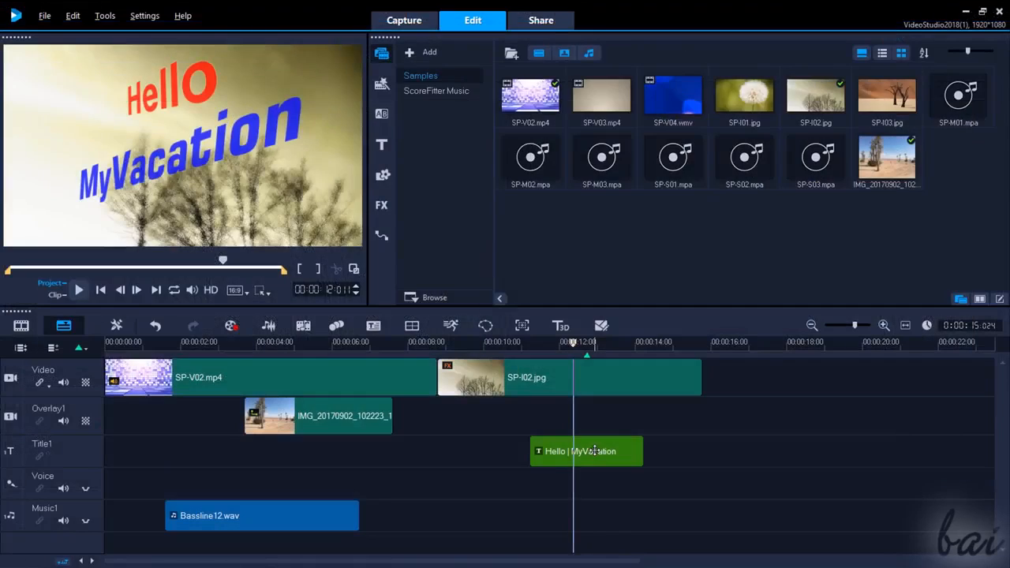
- Open the attributes of the title clip on Title1, and apply the first Moving Path animation preset to the Hello text
left_click(594, 450)
left_click(999, 300)
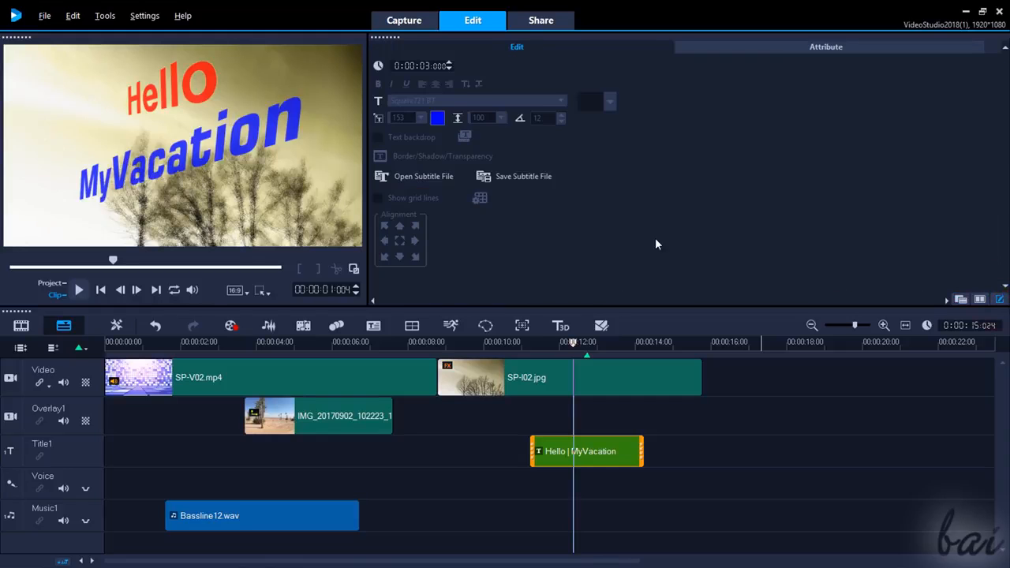
left_click(782, 49)
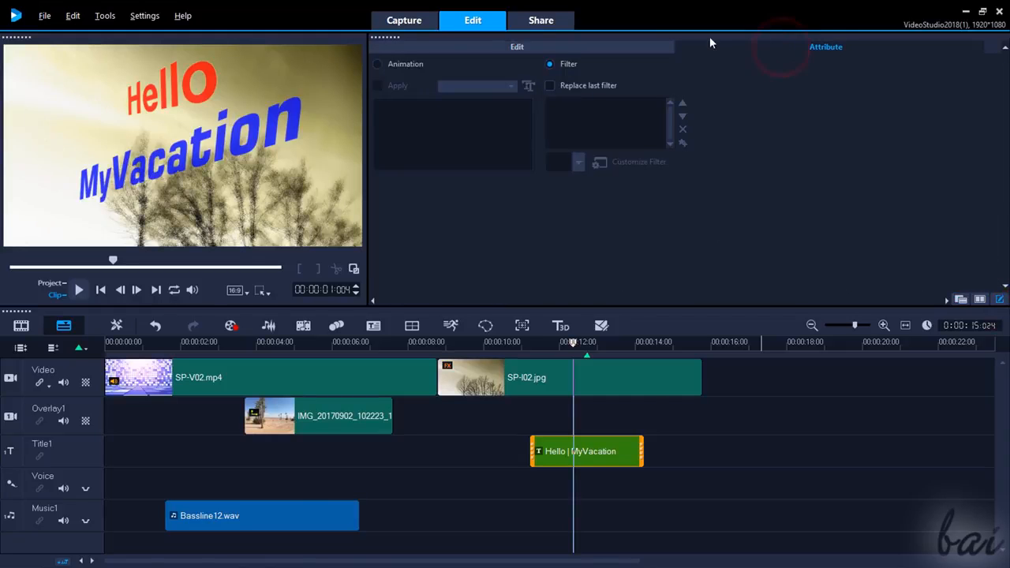
left_click(79, 290)
left_click(377, 64)
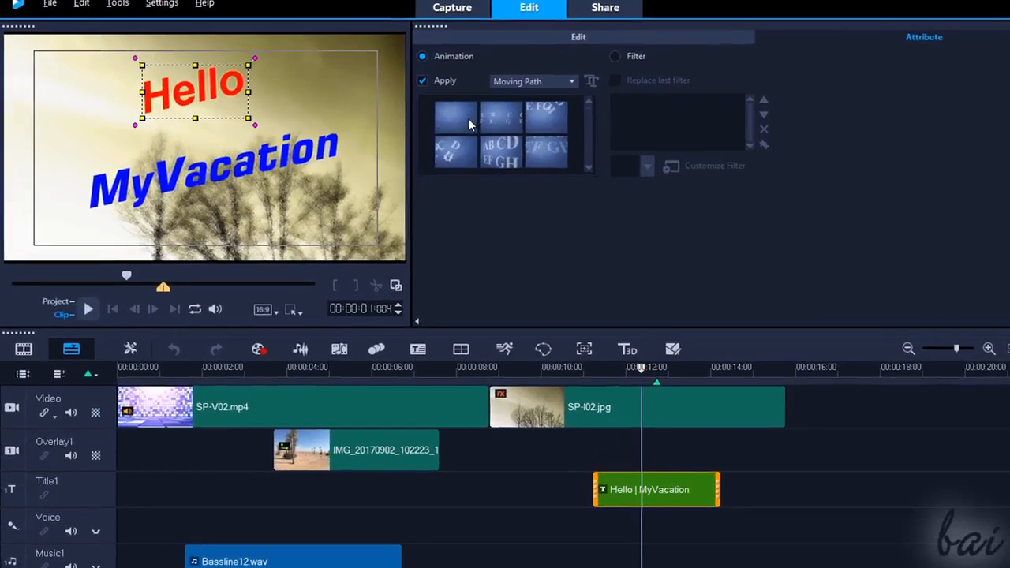
left_click(441, 124)
- Play the title clip with the Water Flow filter, and toggle the filter's visibility to compare the text
left_click(100, 333)
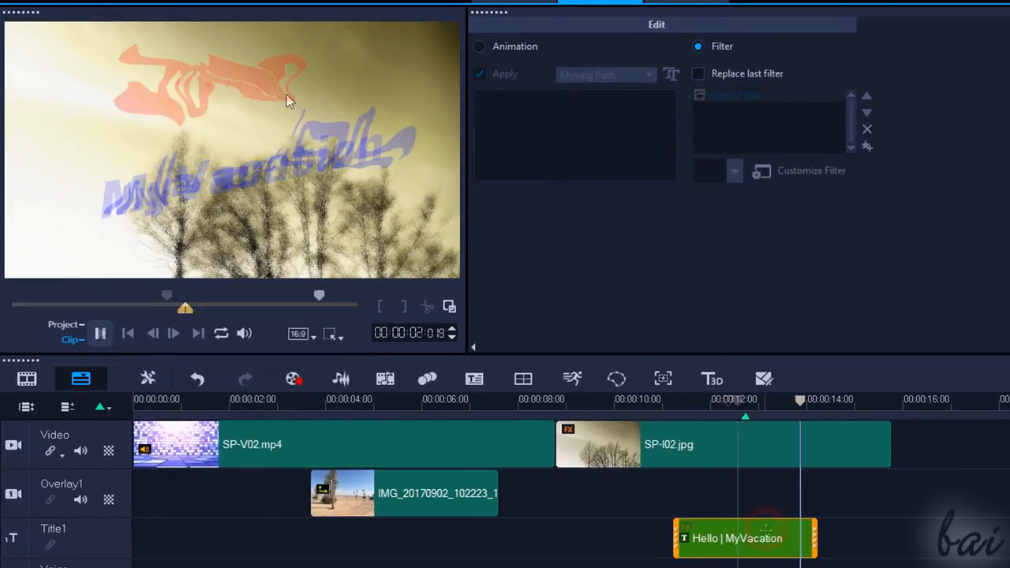
left_click(766, 515)
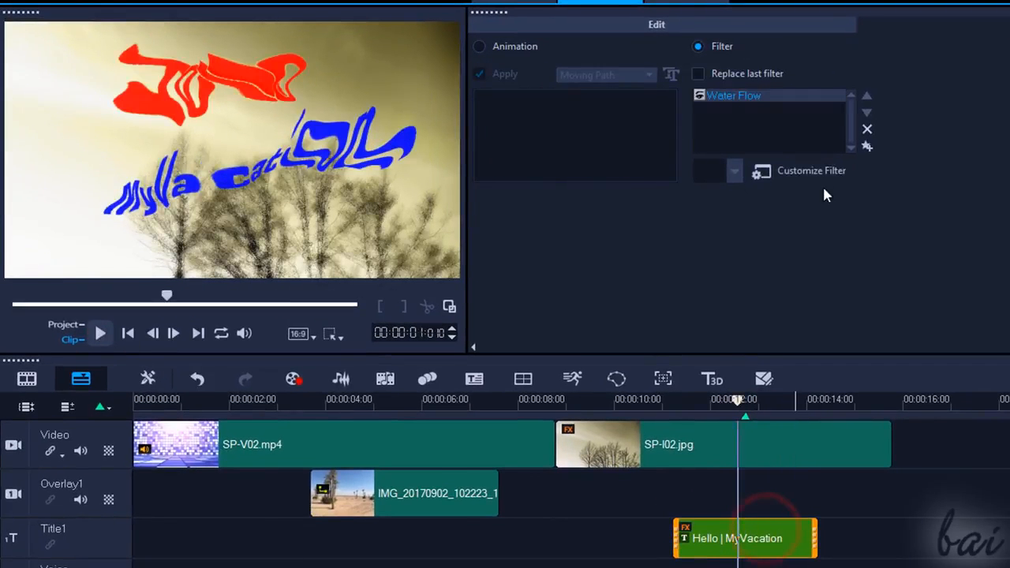
left_click(698, 96)
left_click(698, 96)
left_click(699, 96)
left_click(699, 96)
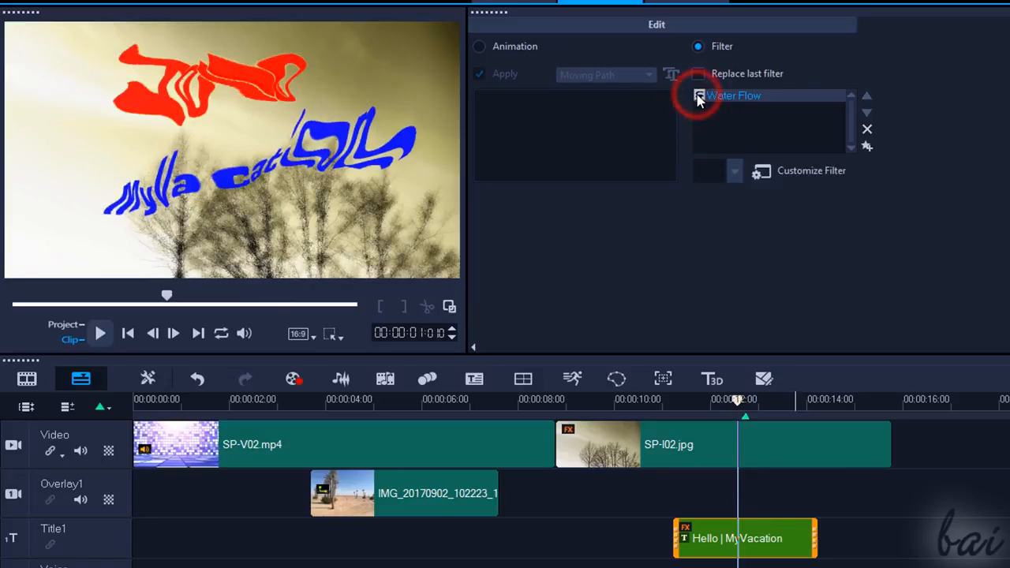
left_click(699, 97)
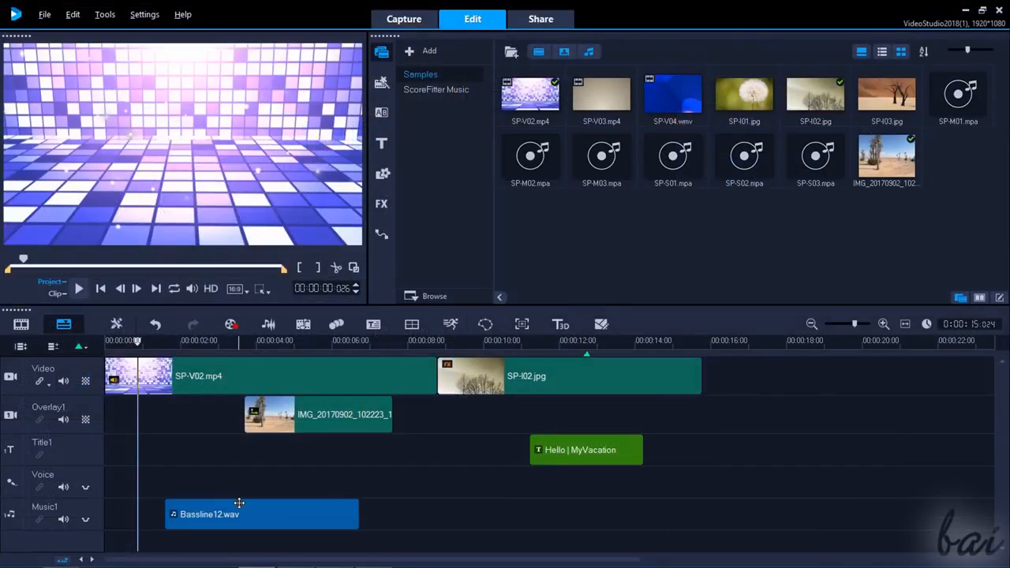
- Review the Speed/Time-lapse and Audio Filter options of the Bassline12.wav clip on Music1
left_click(239, 502)
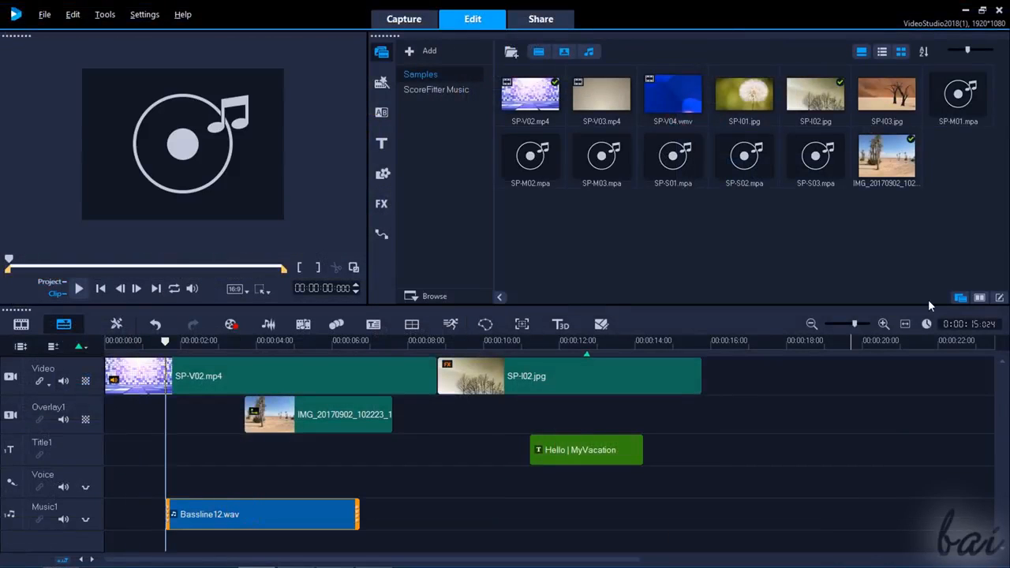
left_click(997, 298)
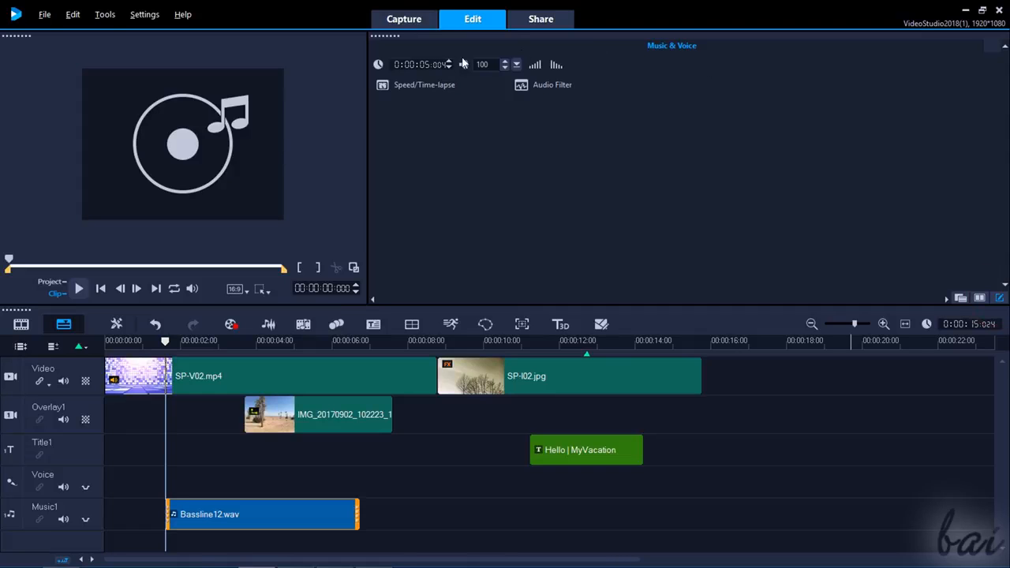
left_click(430, 84)
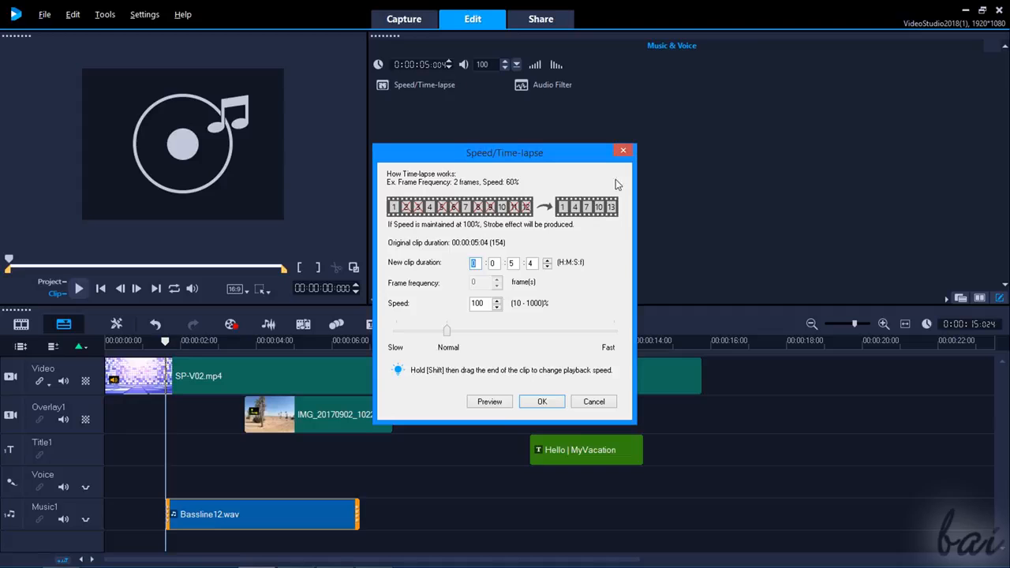
left_click(624, 151)
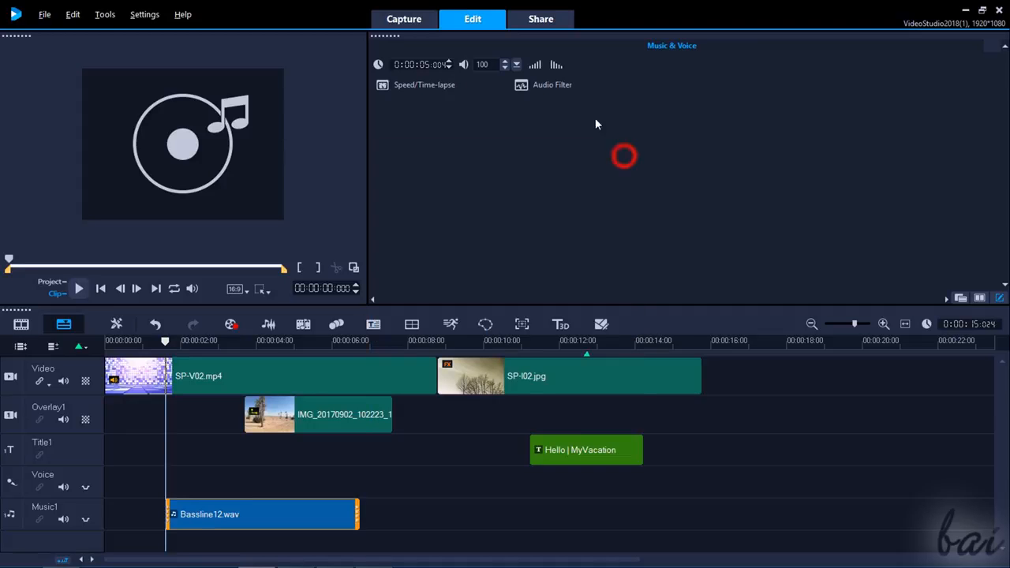
left_click(554, 85)
left_click_drag(468, 257, 462, 270)
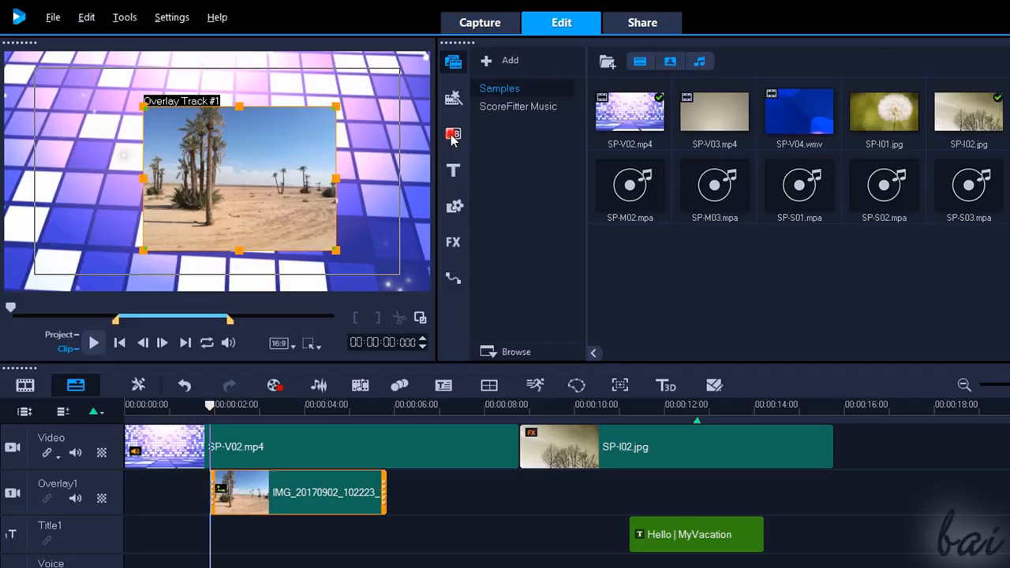
- Add the Cubo volante 3D transition to the start of the desert image clip on Overlay1, and play it
left_click(452, 135)
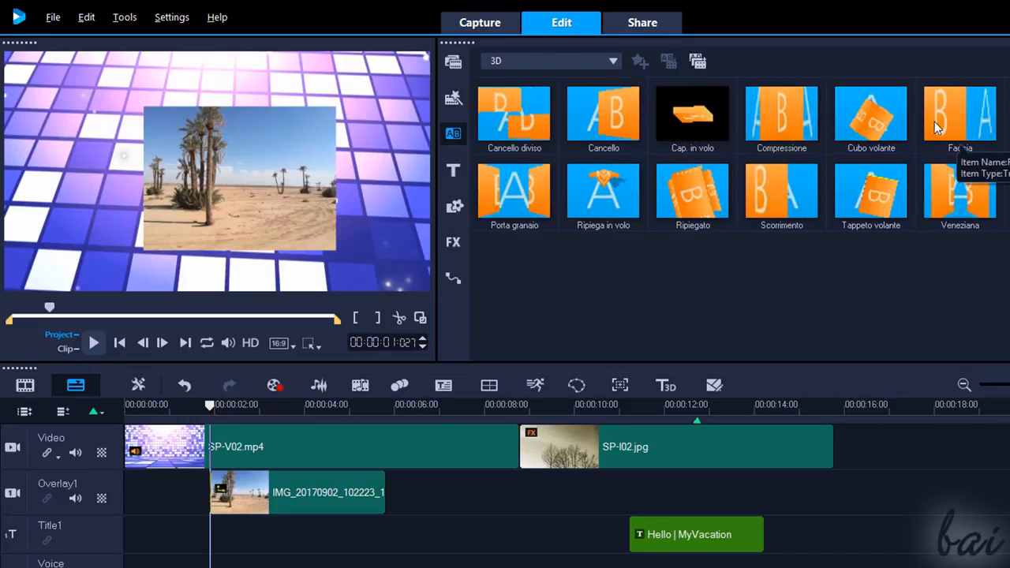
left_click(872, 120)
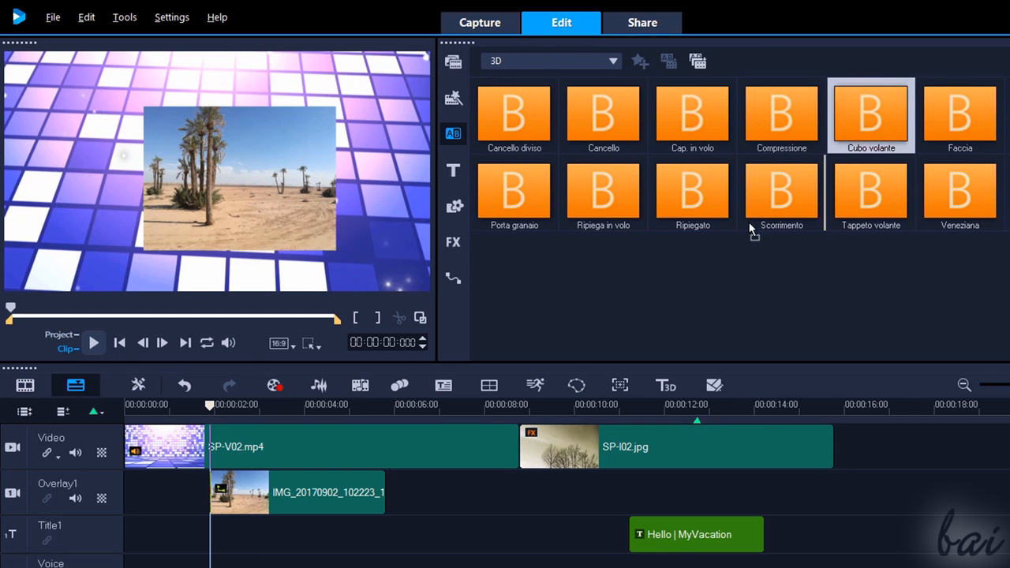
left_click_drag(557, 303, 256, 498)
key("space")
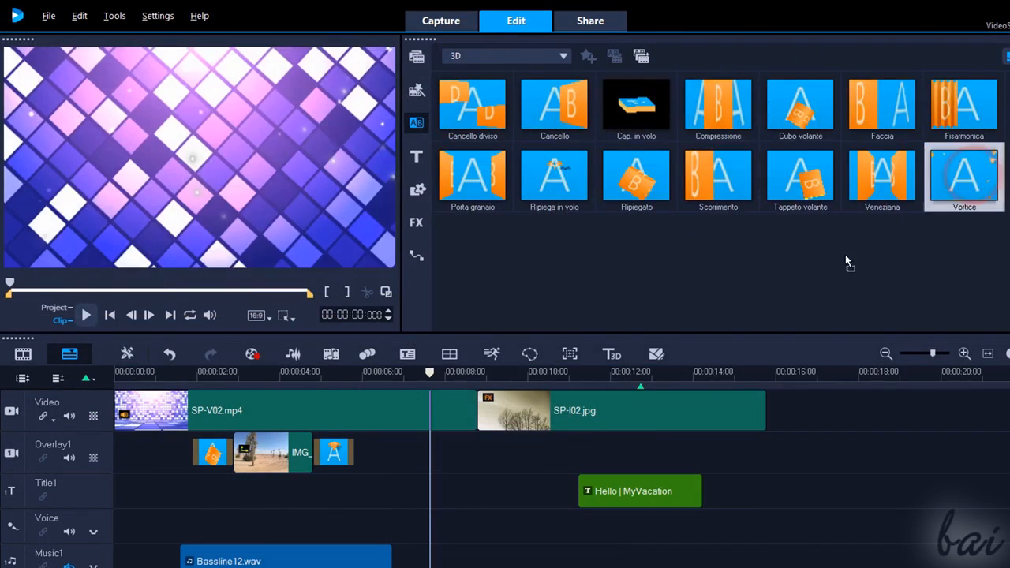
- Insert the Vortice transition between SP-V02.mp4 and SP-I02.jpg, and lengthen its duration on the timeline
left_click_drag(964, 178, 456, 411)
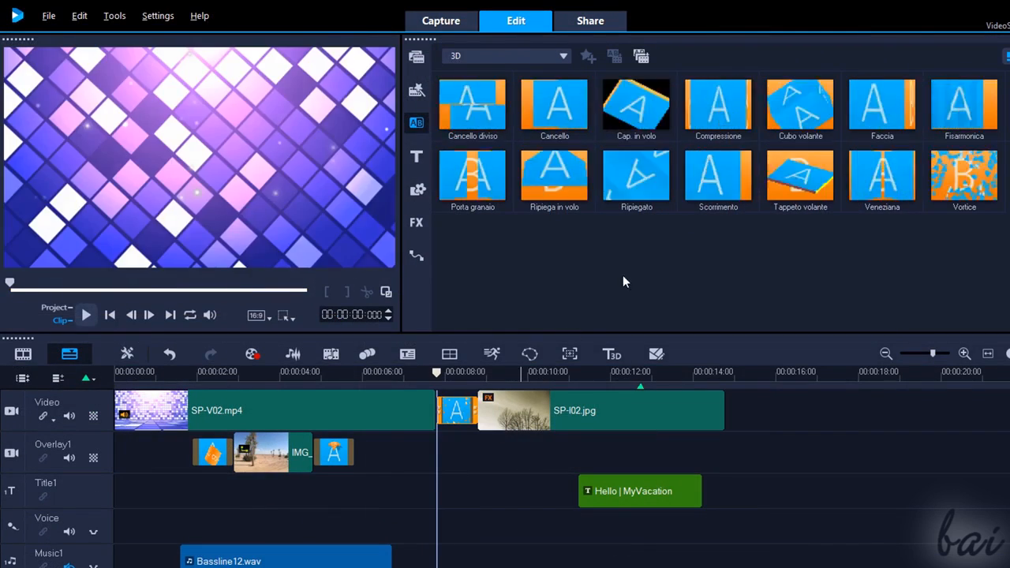
left_click(86, 315)
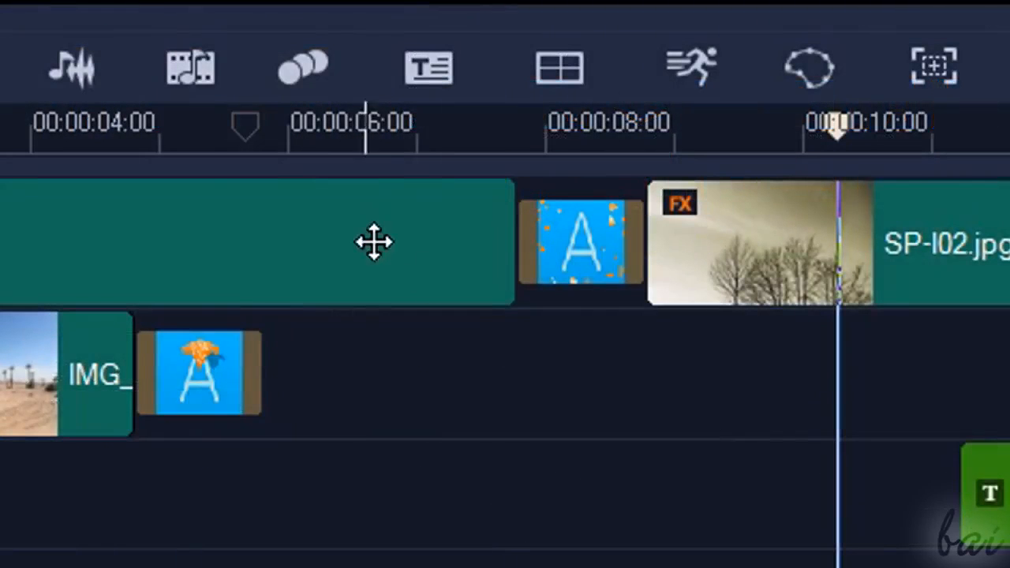
left_click(546, 247)
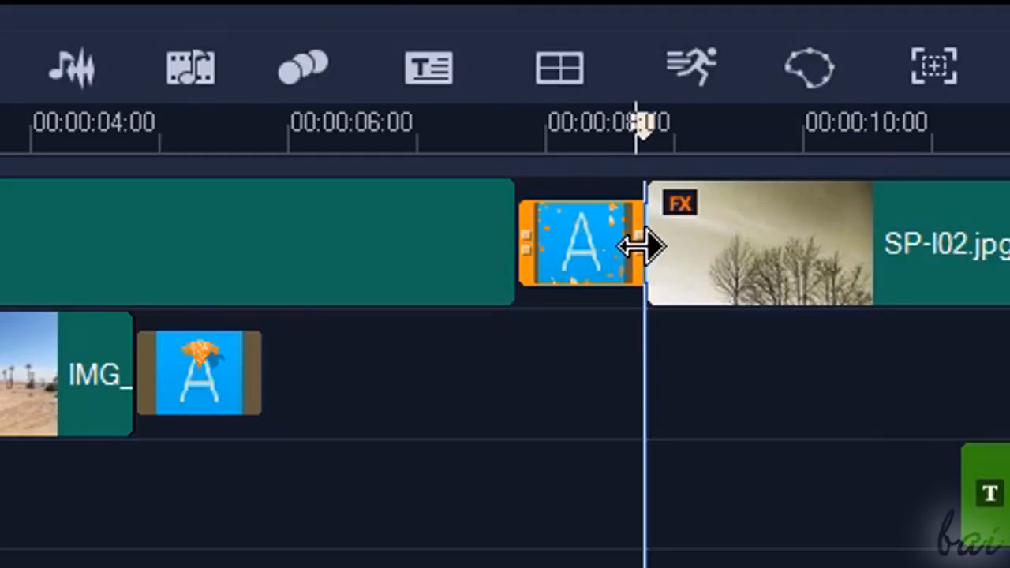
left_click_drag(641, 245, 854, 247)
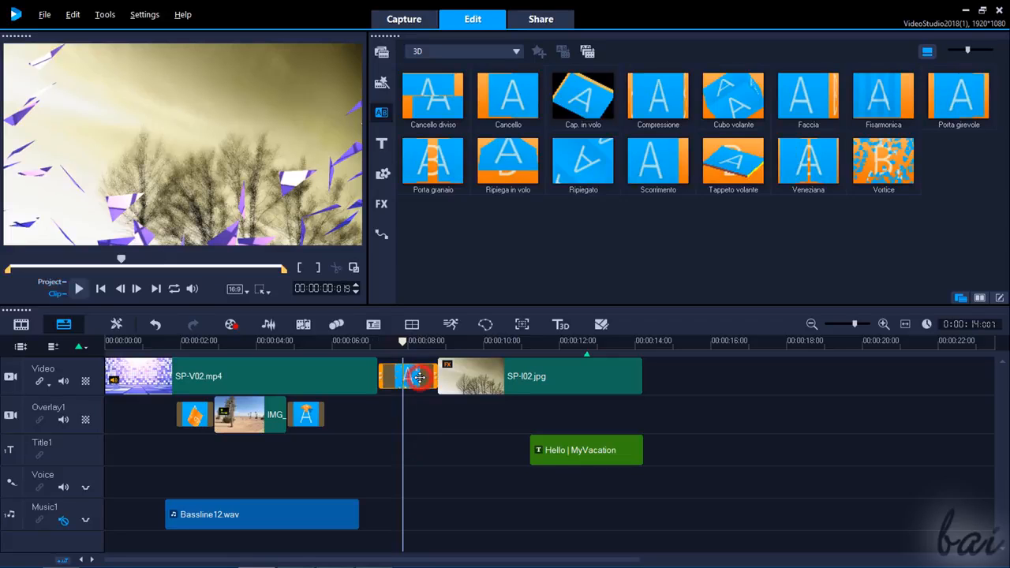
- Examine the options available for the Vortice transition on the Video track
left_click(419, 377)
left_click(999, 296)
left_click(564, 97)
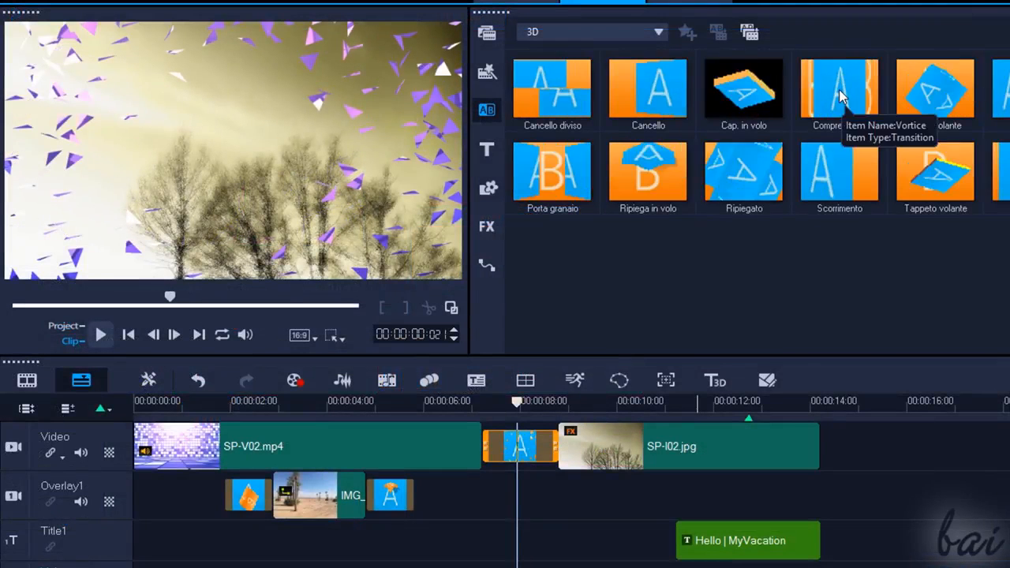
- Replace the Vortice transition with Compressione, and play the change from SP-V02.mp4 to SP-I02.jpg
left_click_drag(840, 94, 541, 443)
left_click(449, 403)
left_click(101, 334)
left_click(101, 334)
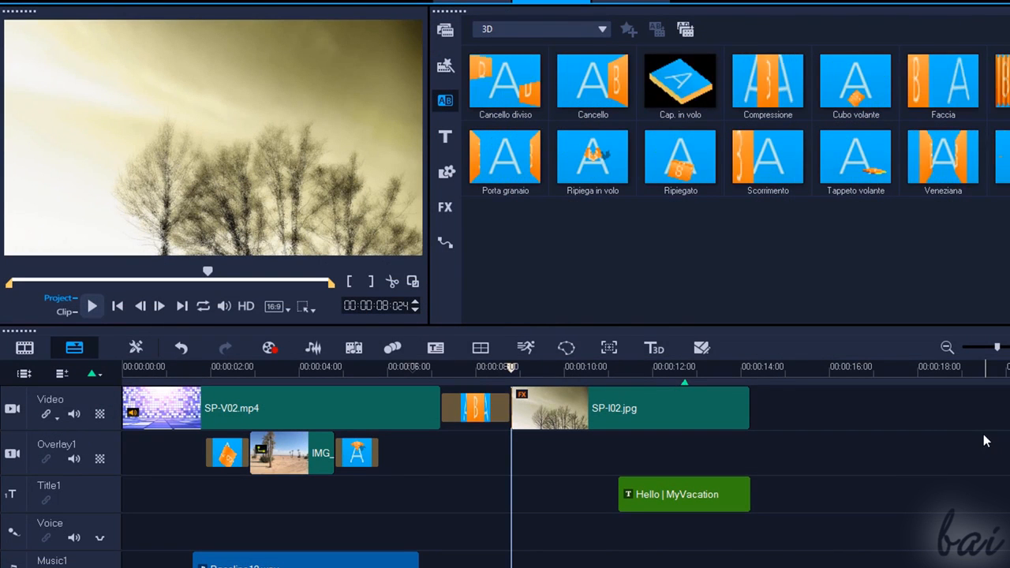
- Delete the Compressione transition between SP-V02.mp4 and SP-I02.jpg
left_click(493, 410)
right_click(495, 409)
left_click(531, 454)
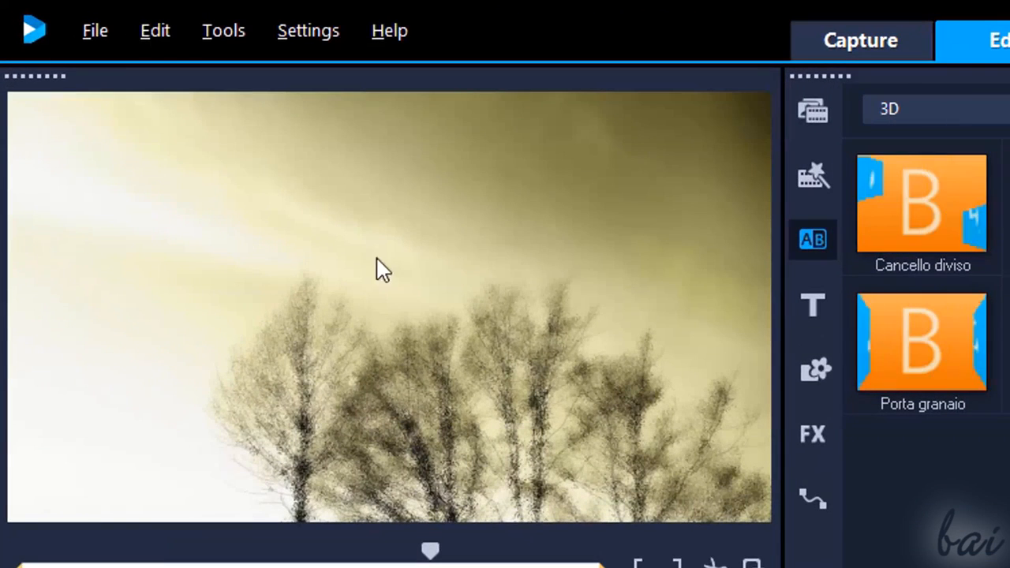
- Prepare to save the project on the Desktop under the name MyProject, and choose its project file type
left_click(100, 32)
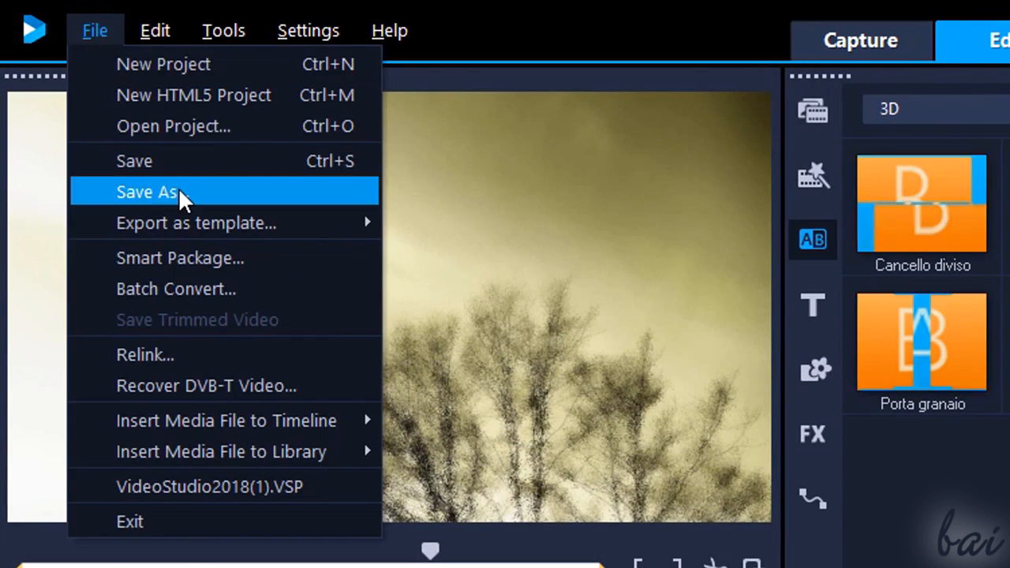
left_click(178, 192)
left_click(477, 387)
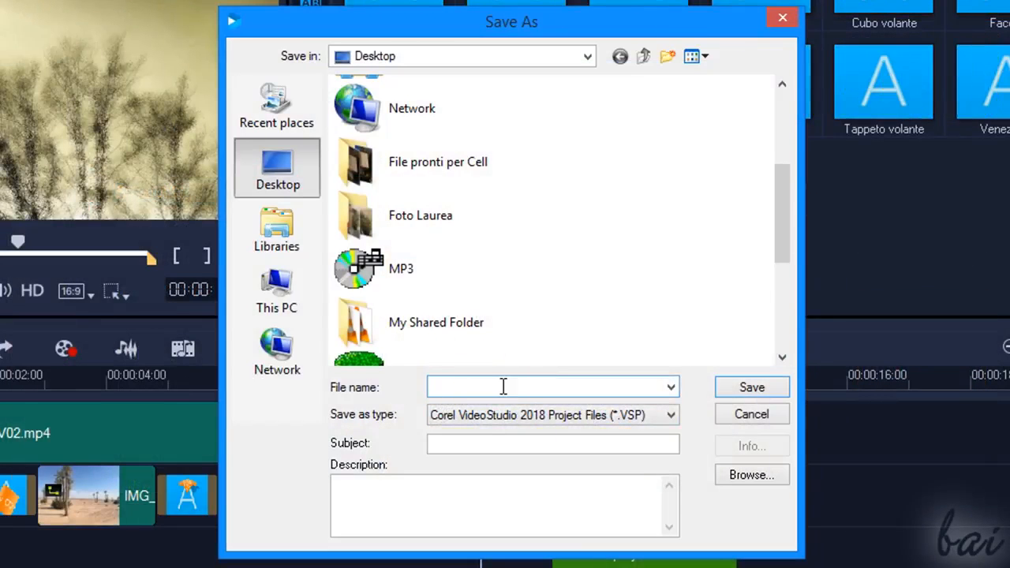
type("MyProject")
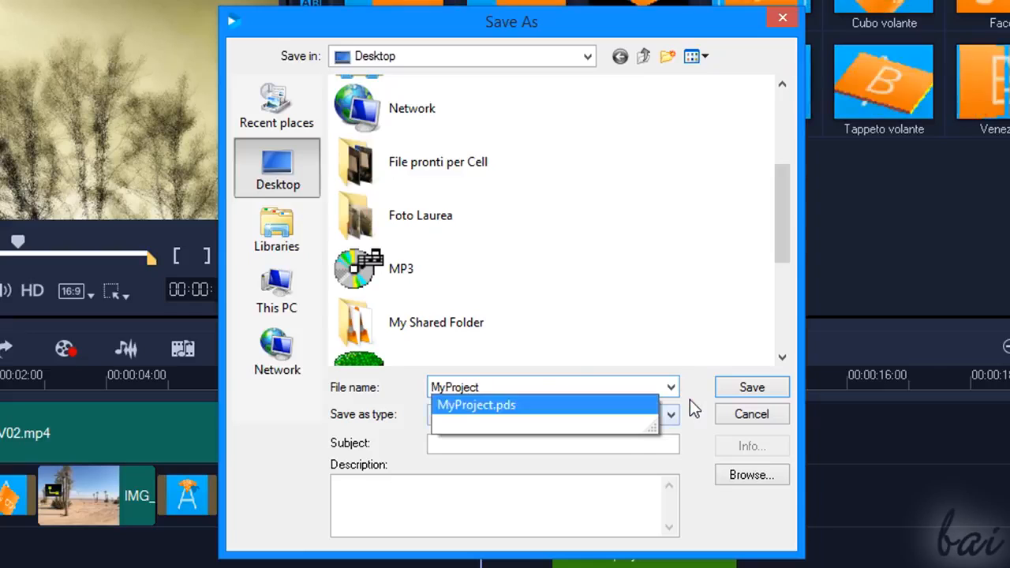
left_click(647, 415)
left_click(652, 434)
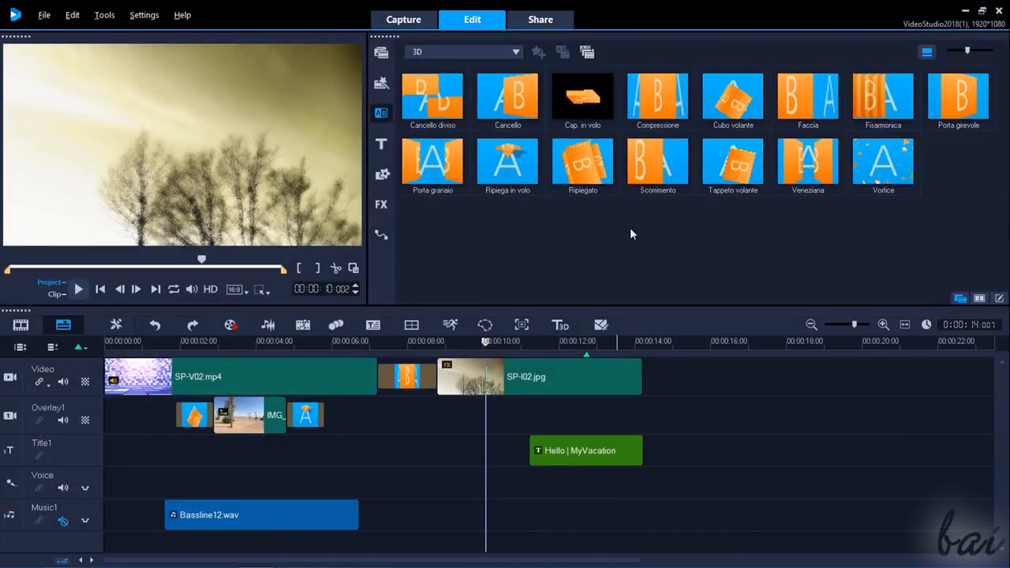
- Open the Share workspace, and scrub through the project while narrowing its preview range at both ends
left_click(549, 21)
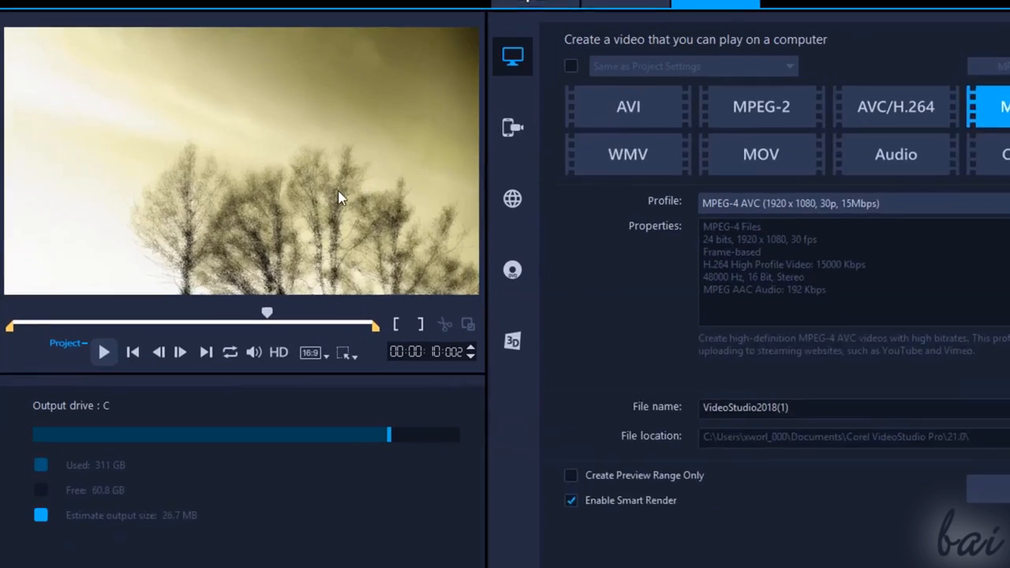
left_click_drag(221, 275, 135, 281)
left_click_drag(173, 330, 144, 330)
left_click_drag(11, 341, 33, 339)
left_click_drag(366, 347, 139, 341)
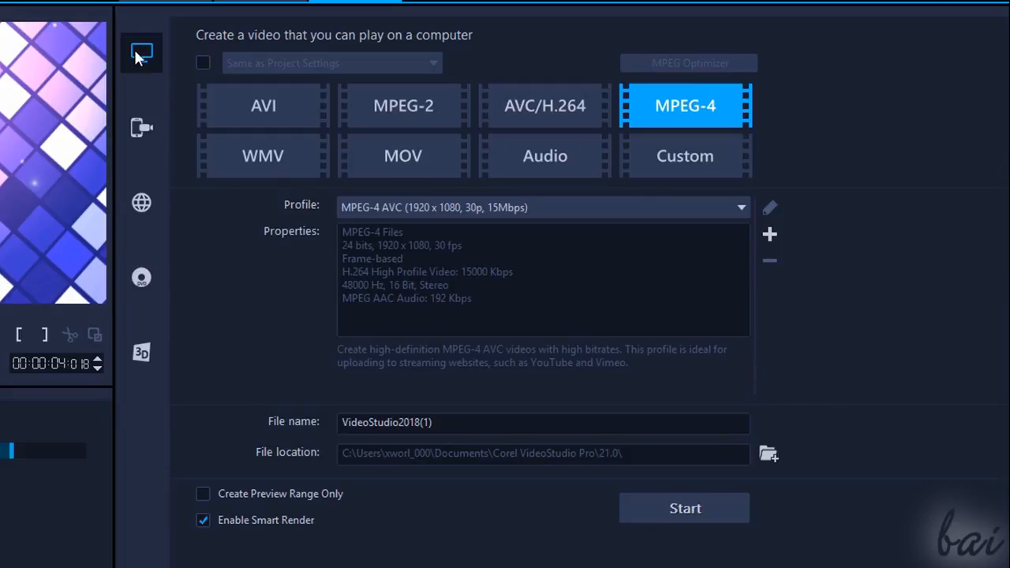
- Look through the 3D and computer export formats, return to MPEG-4, and check its available profiles
left_click(142, 355)
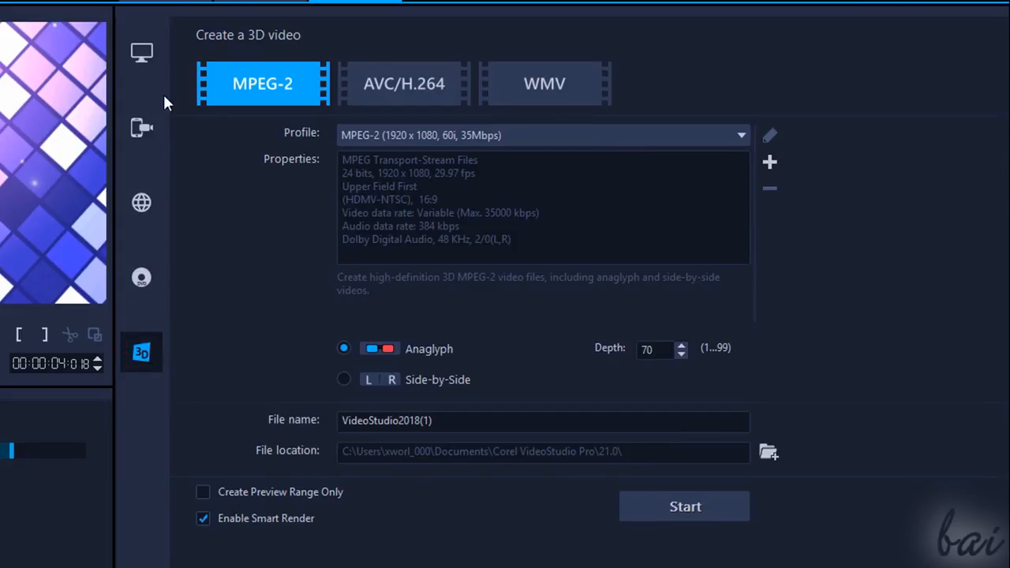
left_click(141, 54)
left_click(272, 109)
left_click(403, 105)
left_click(517, 111)
left_click(530, 158)
left_click(323, 156)
left_click(654, 110)
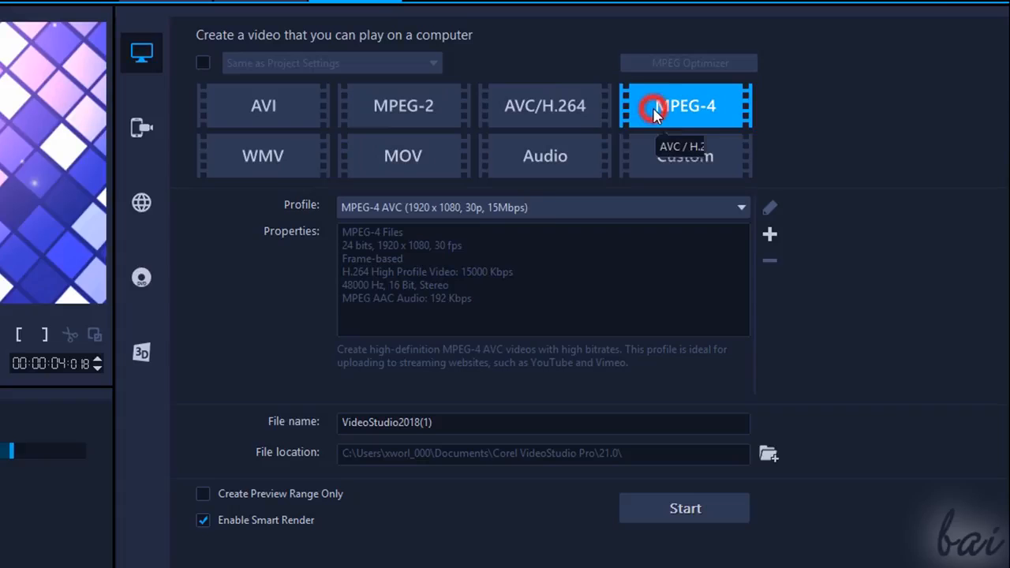
left_click(549, 210)
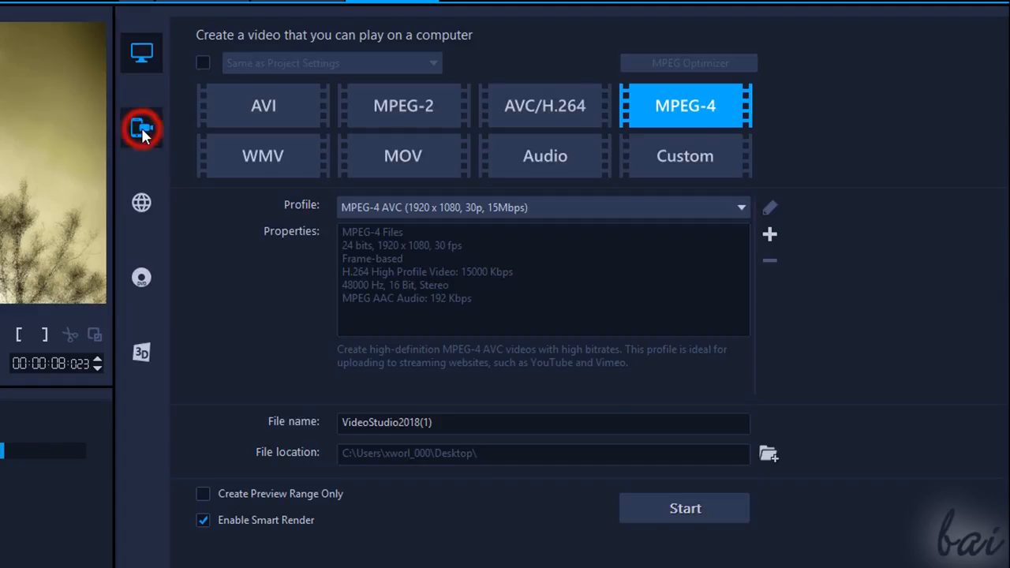
- Look through the HDV, Mobile Device, Game Console and DV export formats for portable devices and cameras
left_click(142, 131)
left_click(428, 94)
left_click(572, 87)
left_click(668, 93)
left_click(299, 81)
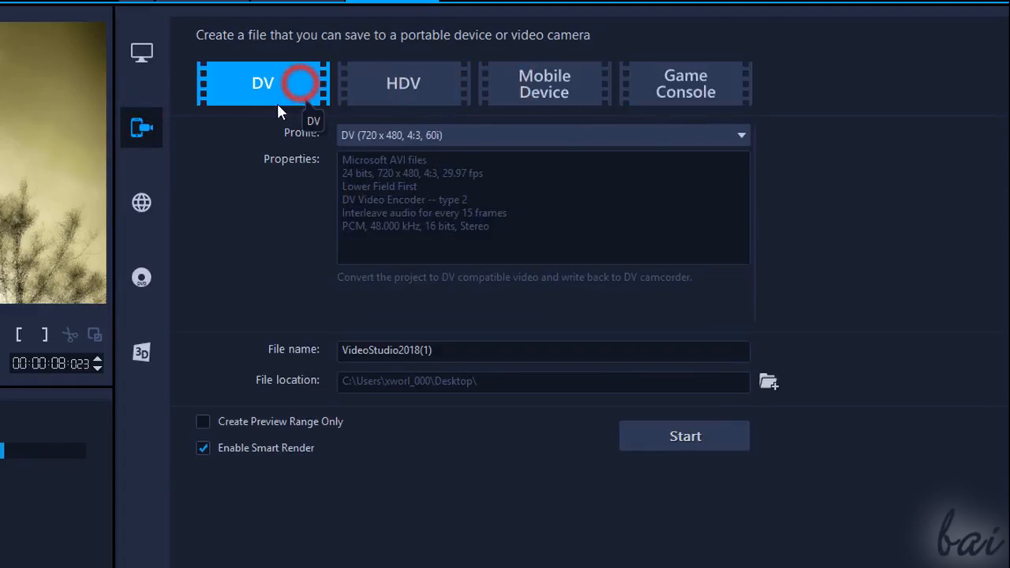
- Look through the Facebook, Flickr and Vimeo sharing options and the DVD disc output
left_click(142, 206)
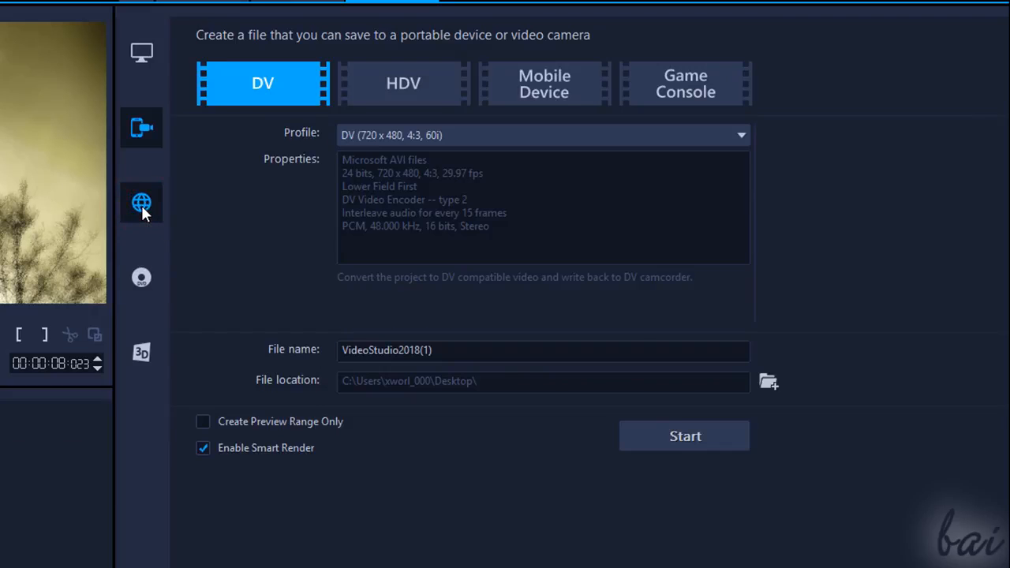
left_click(406, 85)
left_click(560, 74)
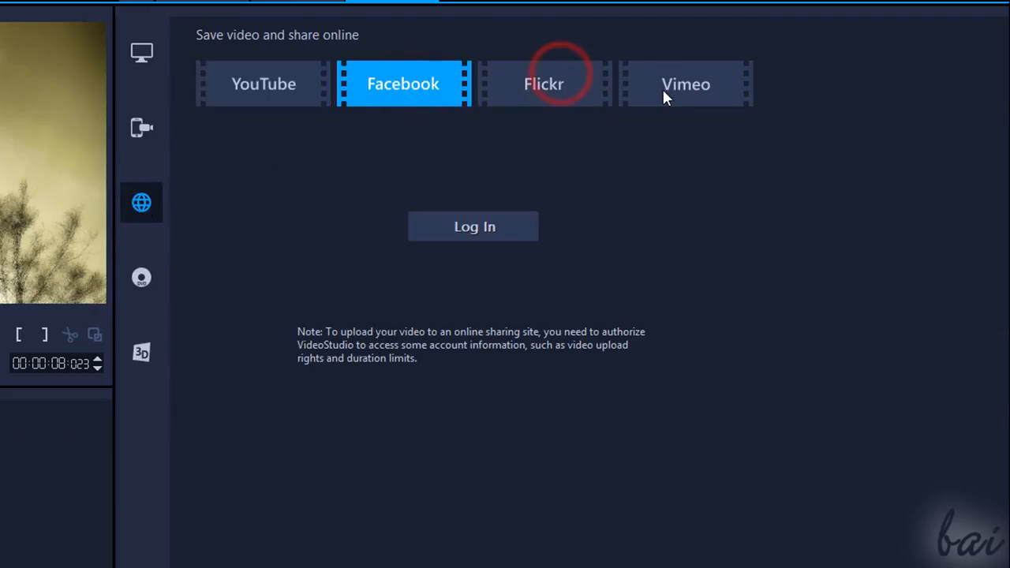
left_click(561, 85)
left_click(670, 83)
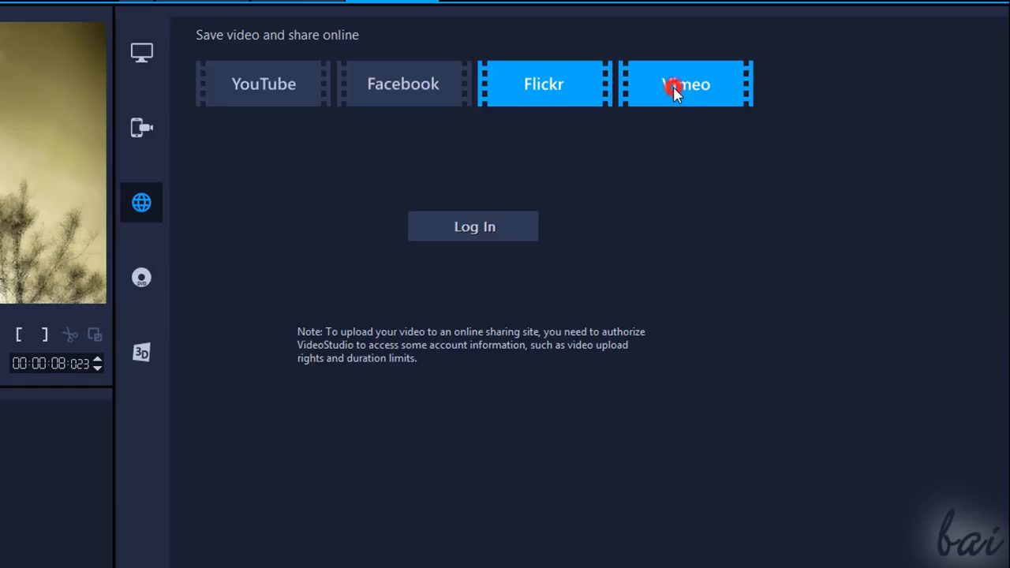
left_click(140, 277)
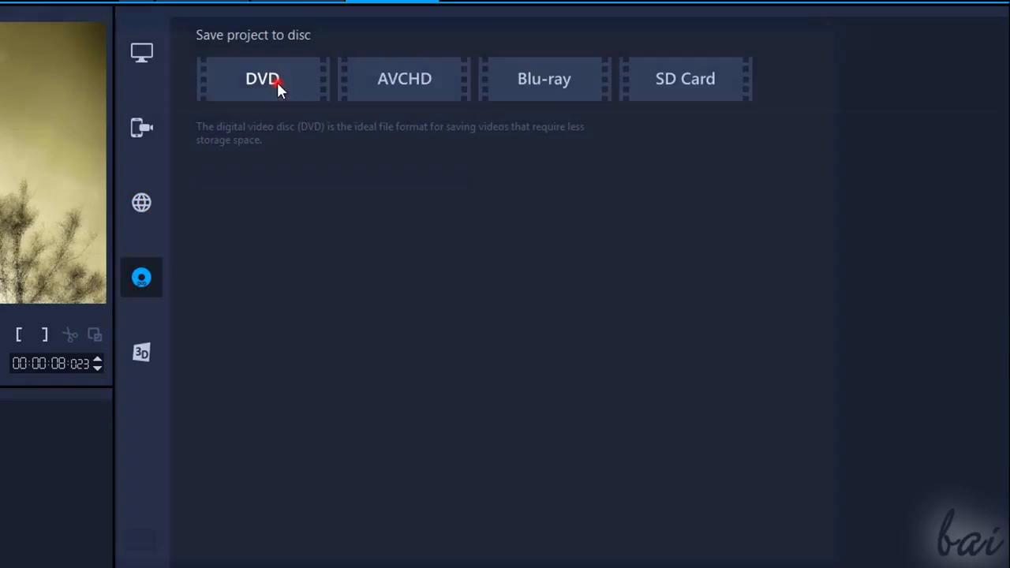
left_click(277, 82)
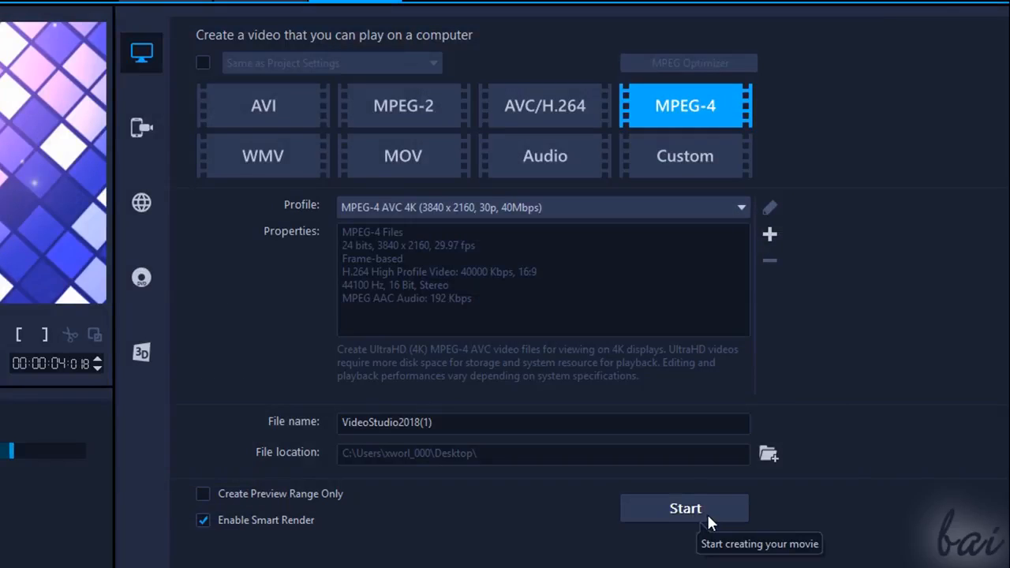
- Start rendering the movie with the MPEG-4 AVC 4K (3840 x 2160, 30p, 40Mbps) profile, and abort it
left_click(707, 521)
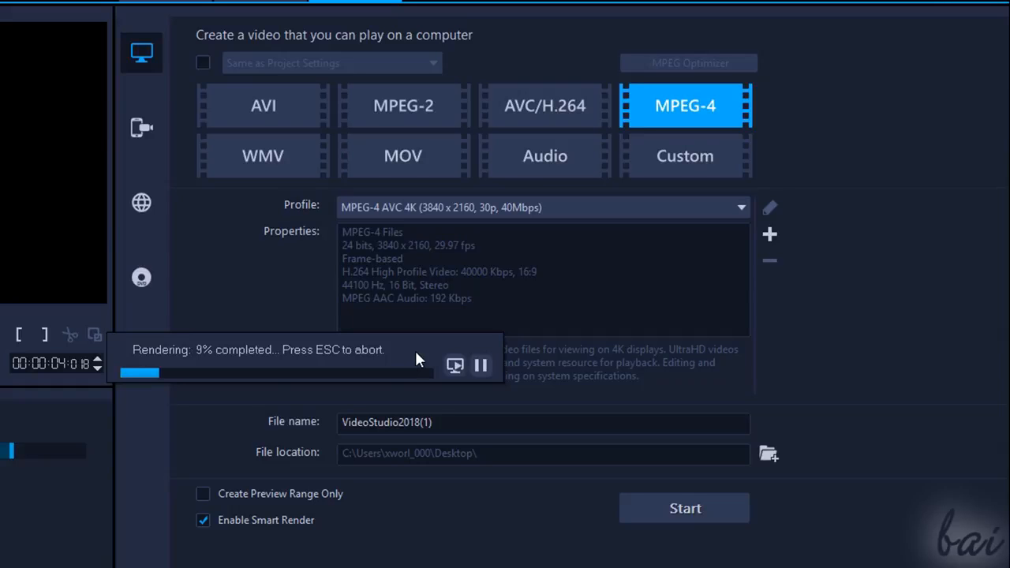
key("Escape")
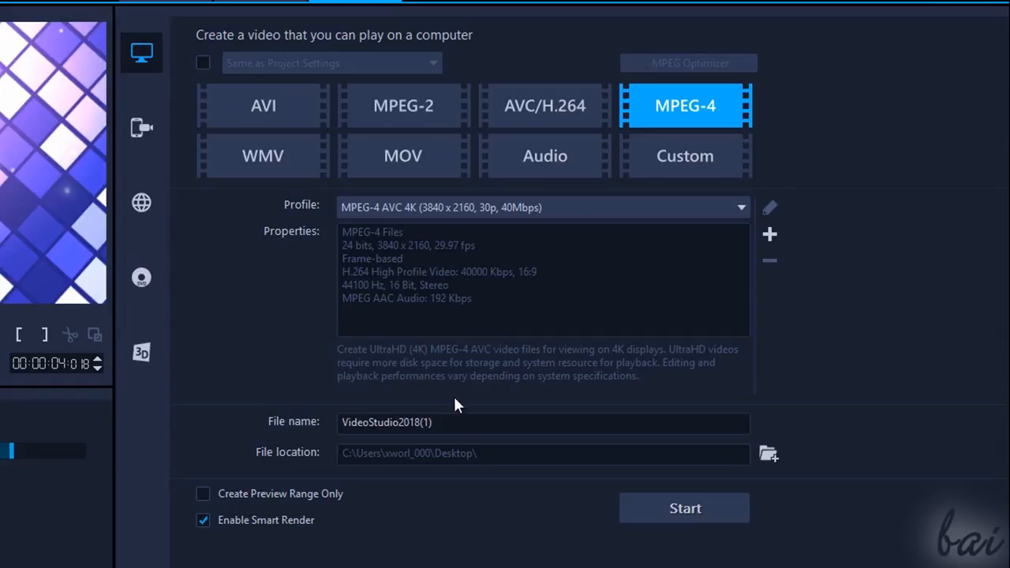